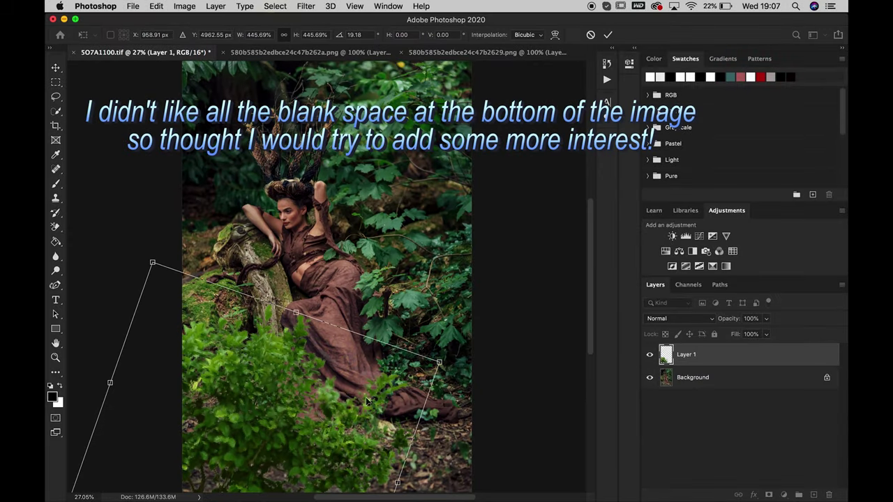
Place the foliage at the bottom and give a duplicate a Gaussian Blur of radius 138.3
{"action": "key", "text": "Return"}
{"action": "key", "text": "ctrl+j"}
{"action": "left_click", "coordinate": [306, 6]}
{"action": "left_click", "coordinate": [481, 192]}
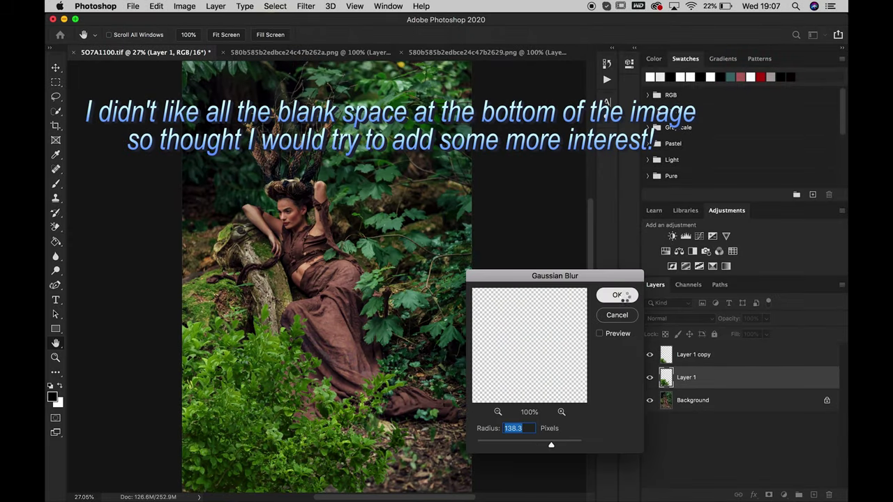
{"action": "left_click", "coordinate": [614, 296]}
Set the blurred foliage copy's opacity to 62% and merge the sharp foliage into the background
{"action": "left_click", "coordinate": [698, 354]}
{"action": "left_click", "coordinate": [766, 318]}
{"action": "left_click_drag", "start_coordinate": [767, 333], "coordinate": [747, 333]}
{"action": "left_click", "coordinate": [614, 296]}
{"action": "left_click", "coordinate": [737, 378]}
{"action": "key", "text": "ctrl+e"}
Shift the blurred foliage's hue with a clipped Hue/Saturation adjustment, merged into the layer
{"action": "left_click", "coordinate": [666, 251]}
{"action": "left_click", "coordinate": [534, 276]}
{"action": "left_click_drag", "start_coordinate": [534, 136], "coordinate": [516, 134]}
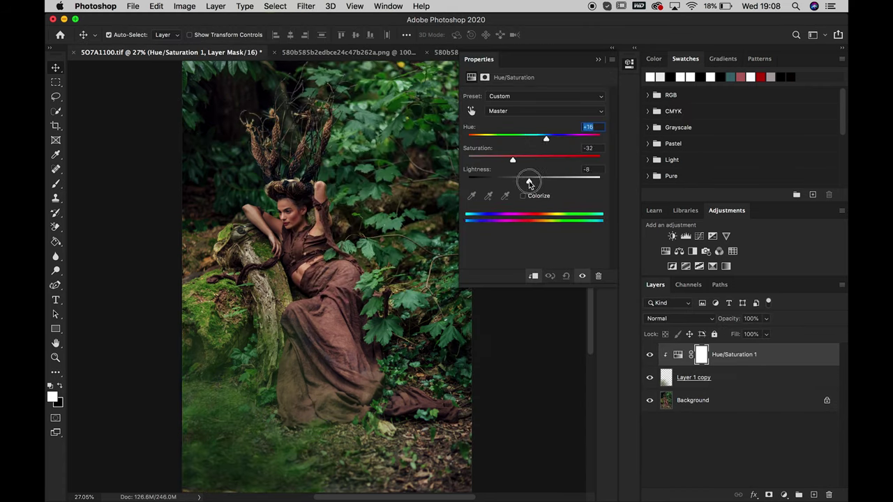
{"action": "key", "text": "alt+bracketleft"}
{"action": "left_click", "coordinate": [215, 5]}
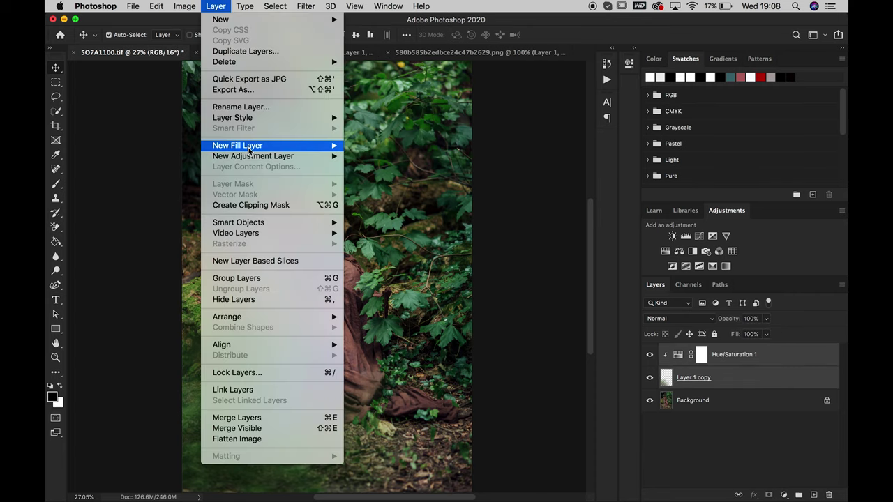
{"action": "left_click", "coordinate": [231, 473]}
Spread a duplicate of the toned foliage across the bottom, then bring up the hanging-ivy image
{"action": "key", "text": "ctrl+j"}
{"action": "key", "text": "ctrl+t"}
{"action": "left_click_drag", "start_coordinate": [454, 307], "coordinate": [556, 282]}
{"action": "right_click", "coordinate": [482, 429]}
{"action": "left_click_drag", "start_coordinate": [482, 429], "coordinate": [506, 231]}
{"action": "key", "text": "Return"}
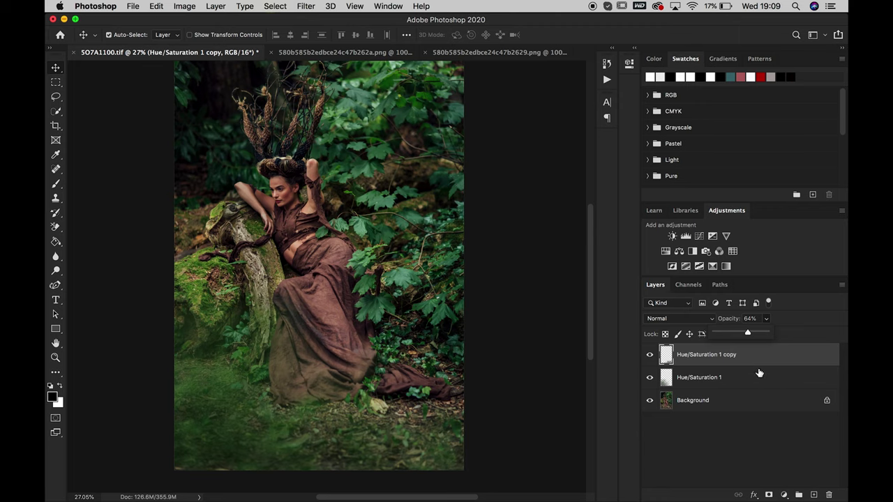
{"action": "left_click", "coordinate": [759, 377]}
{"action": "left_click", "coordinate": [300, 53]}
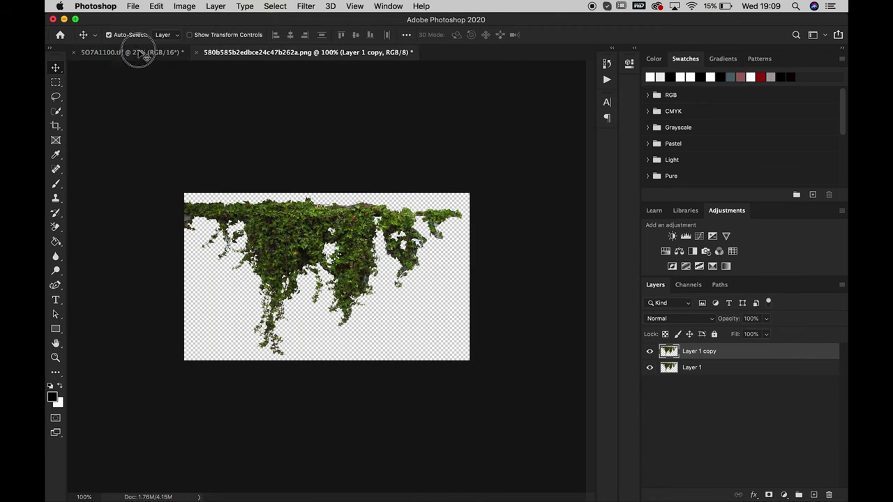
Bring the ivy into the portrait, Gaussian-blur it, set 47% opacity, and enlarge it across the top
{"action": "left_click_drag", "start_coordinate": [143, 59], "coordinate": [210, 76]}
{"action": "left_click", "coordinate": [305, 6]}
{"action": "left_click", "coordinate": [419, 140]}
{"action": "left_click", "coordinate": [618, 293]}
{"action": "key", "text": "4"}
{"action": "key", "text": "7"}
{"action": "key", "text": "ctrl+t"}
{"action": "left_click_drag", "start_coordinate": [134, 251], "coordinate": [123, 257]}
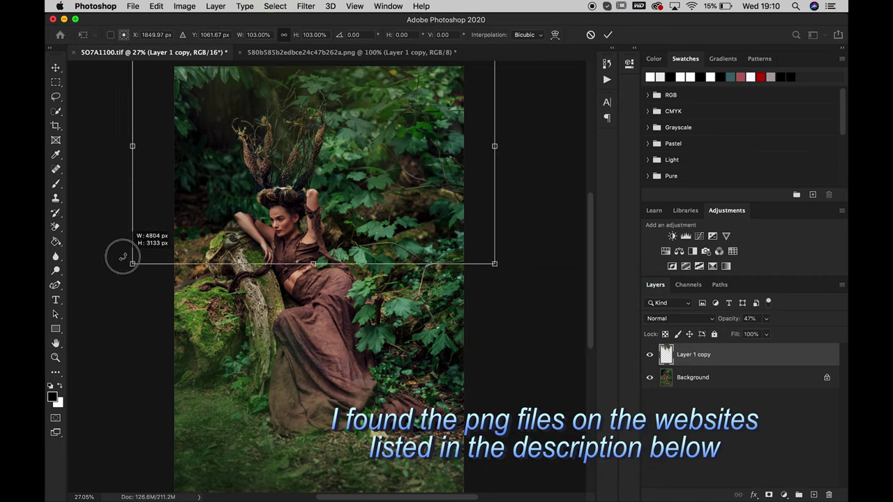
Duplicate the ivy, flip the copy, and position it along the top
{"action": "key", "text": "Return"}
{"action": "key", "text": "ctrl+j"}
{"action": "key", "text": "ctrl+t"}
{"action": "left_click_drag", "start_coordinate": [388, 189], "coordinate": [495, 261]}
{"action": "key", "text": "Return"}
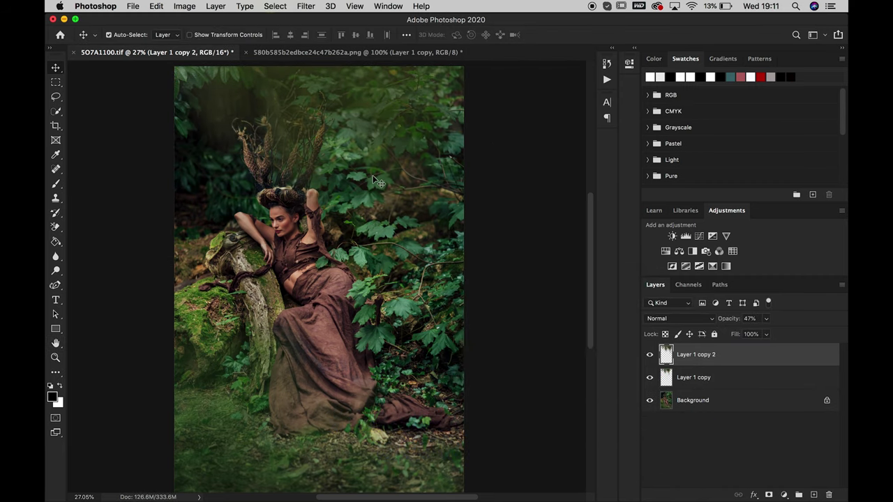
{"action": "left_click_drag", "start_coordinate": [376, 181], "coordinate": [335, 221]}
Mask the ivy copy and brush it away around the antlers
{"action": "left_click", "coordinate": [769, 494]}
{"action": "key", "text": "b"}
{"action": "left_click_drag", "start_coordinate": [273, 153], "coordinate": [275, 119]}
{"action": "key", "text": "bracketleft"}
{"action": "key", "text": "bracketleft"}
{"action": "key", "text": "bracketleft"}
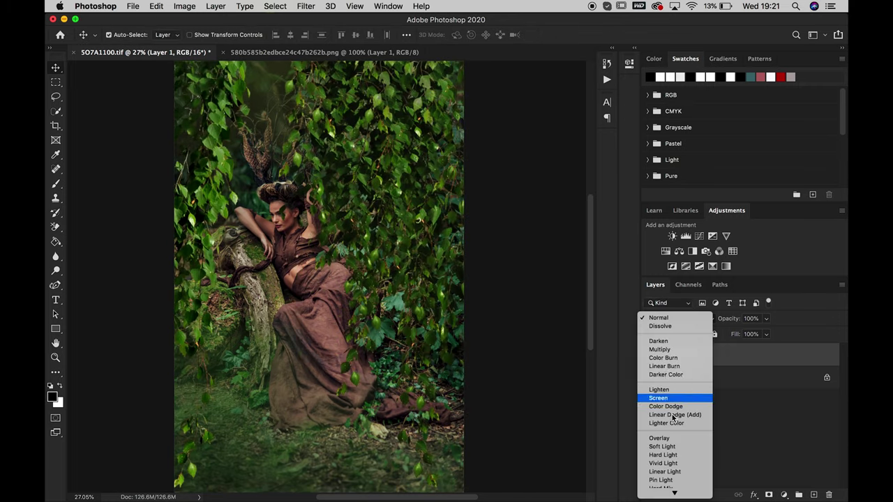
Gaussian-blur the leaf overlay, mask it off the antlers, and set 41% opacity
{"action": "left_click", "coordinate": [157, 5]}
{"action": "left_click", "coordinate": [325, 364]}
{"action": "left_click", "coordinate": [305, 5]}
{"action": "left_click", "coordinate": [475, 193]}
{"action": "left_click", "coordinate": [614, 296]}
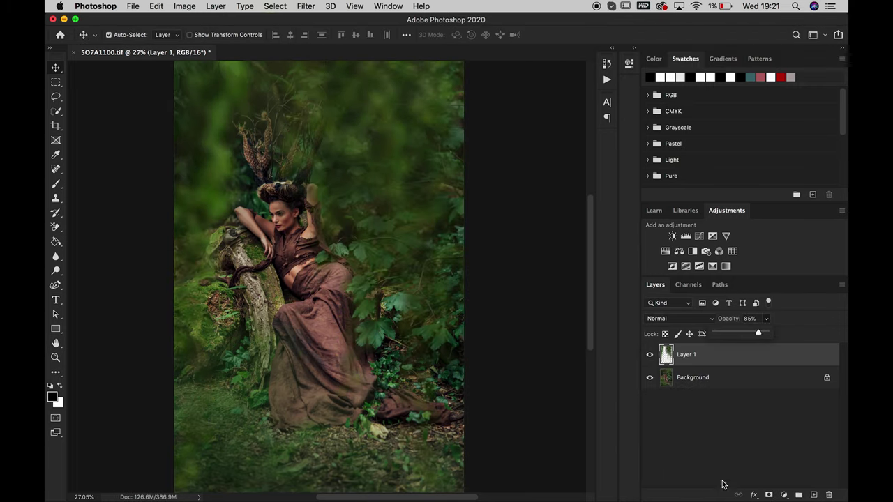
{"action": "left_click_drag", "start_coordinate": [296, 136], "coordinate": [230, 154]}
{"action": "left_click_drag", "start_coordinate": [766, 318], "coordinate": [754, 336]}
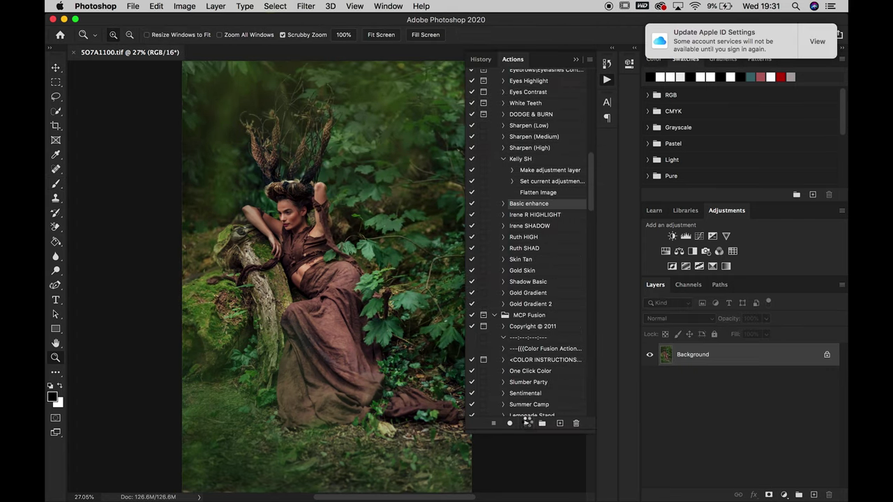
Run the Basic enhance, Skin Soften, Eyebrows/Eyelashes Contrast and Ruth SHAD actions
{"action": "left_click", "coordinate": [526, 423]}
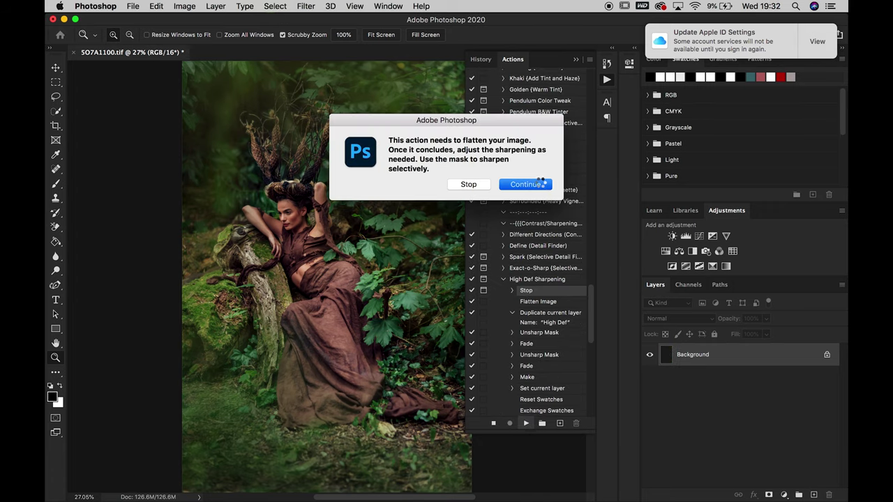
{"action": "key", "text": "Return"}
{"action": "left_click_drag", "start_coordinate": [590, 251], "coordinate": [592, 156]}
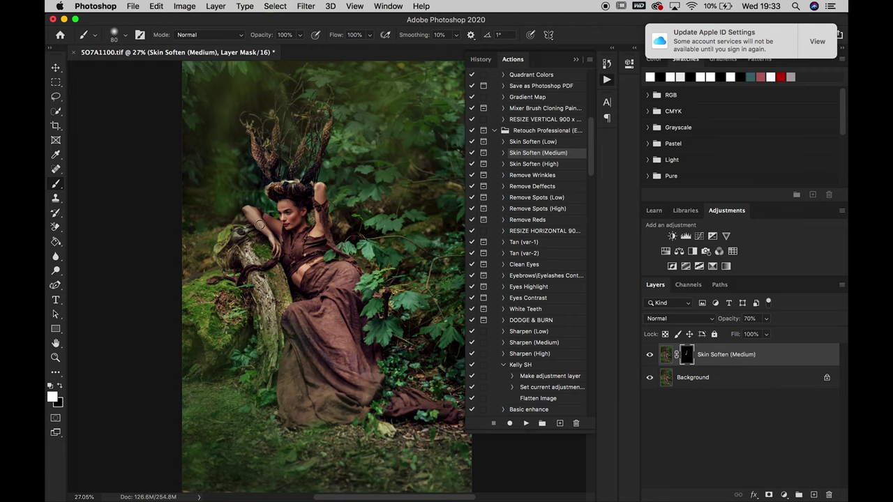
{"action": "scroll", "coordinate": [289, 217], "scroll_direction": "up", "scroll_amount": 4}
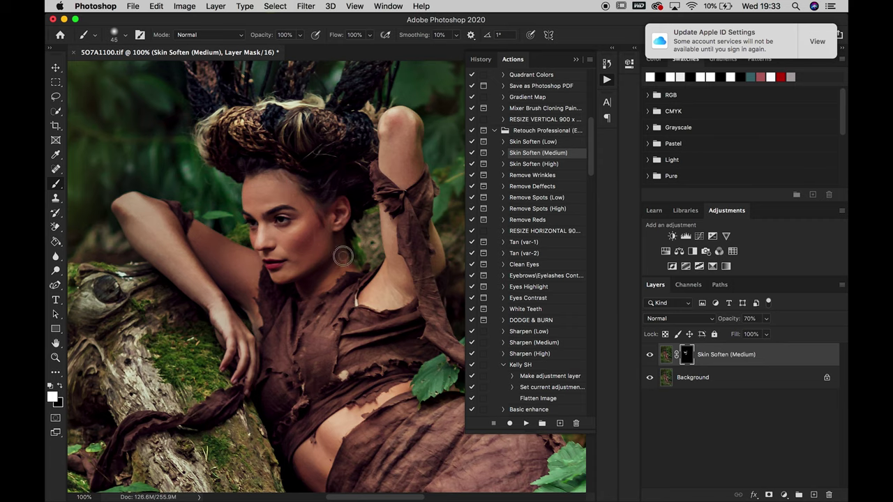
{"action": "key", "text": "F2"}
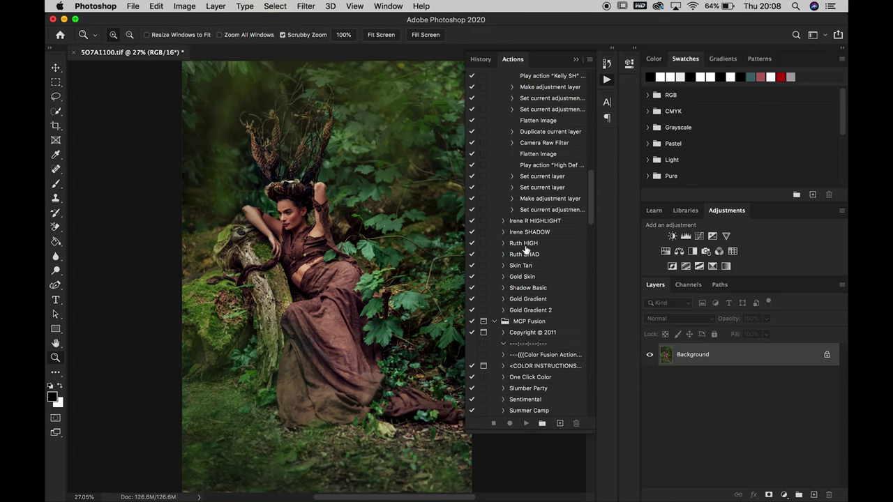
{"action": "key", "text": "F3"}
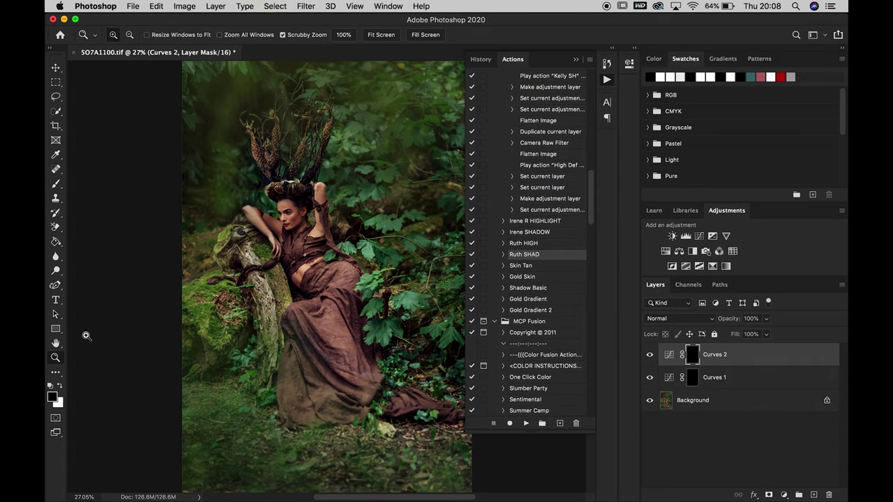
Paint dodge-and-burn shading on the forehead, brow and both arms through the Curves masks
{"action": "left_click_drag", "start_coordinate": [281, 207], "coordinate": [247, 233]}
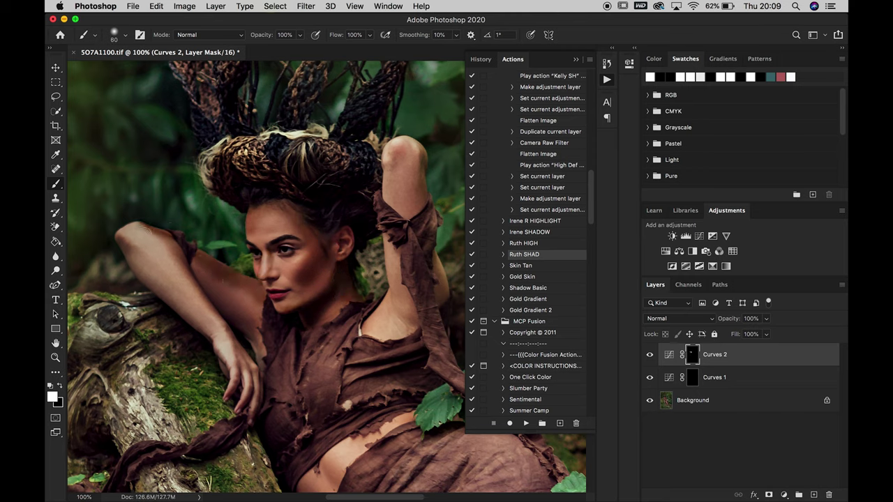
{"action": "left_click_drag", "start_coordinate": [216, 320], "coordinate": [162, 246]}
{"action": "left_click_drag", "start_coordinate": [388, 155], "coordinate": [383, 327]}
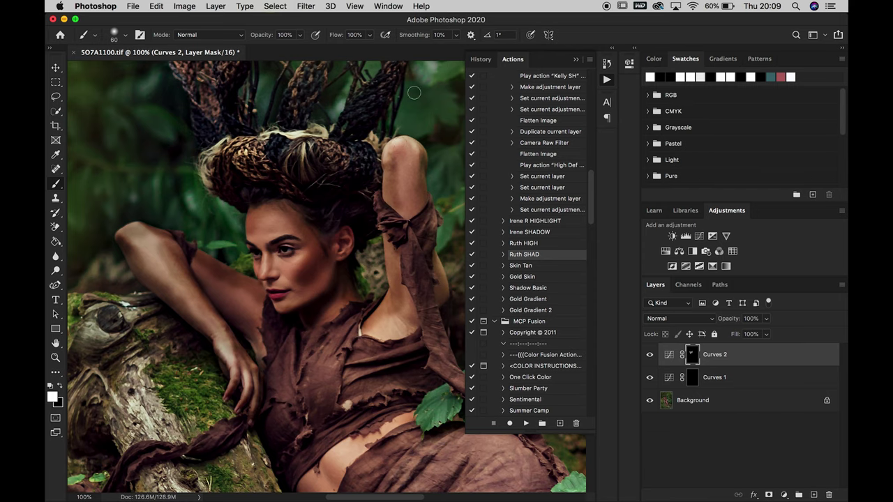
{"action": "scroll", "coordinate": [122, 235], "scroll_direction": "down", "scroll_amount": 5}
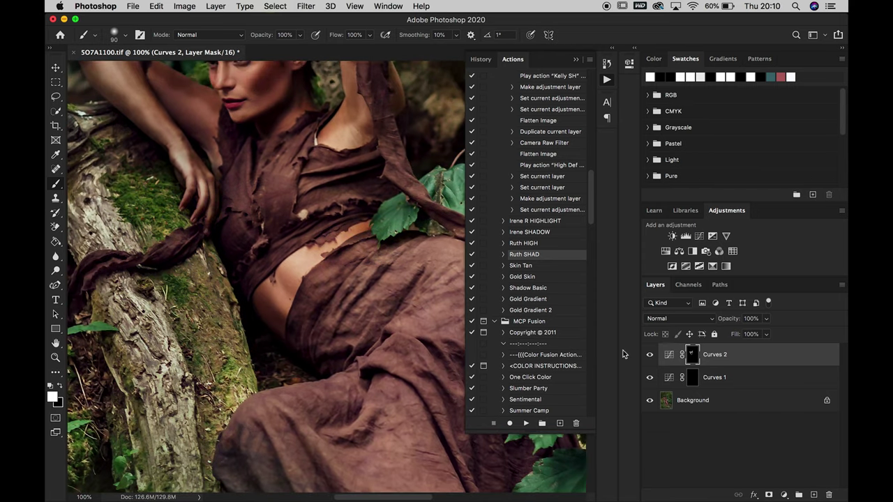
{"action": "key", "text": "alt+bracketleft"}
{"action": "scroll", "coordinate": [358, 114], "scroll_direction": "up", "scroll_amount": 4}
{"action": "key", "text": "bracketright"}
{"action": "key", "text": "bracketright"}
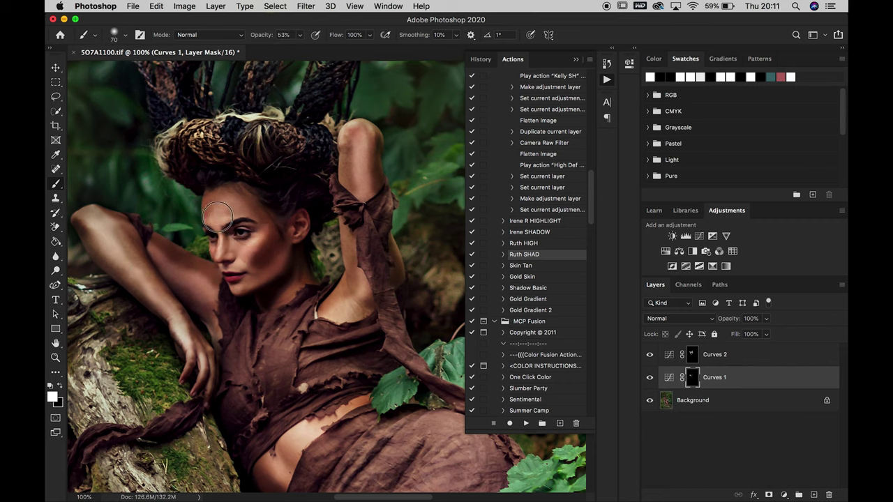
Group both Curves layers, then add a masked duplicate of the group at 45% opacity
{"action": "left_click", "coordinate": [714, 354], "text": "shift"}
{"action": "key", "text": "ctrl+g"}
{"action": "key", "text": "ctrl+j"}
{"action": "left_click_drag", "start_coordinate": [766, 318], "coordinate": [740, 335]}
{"action": "left_click", "coordinate": [769, 495]}
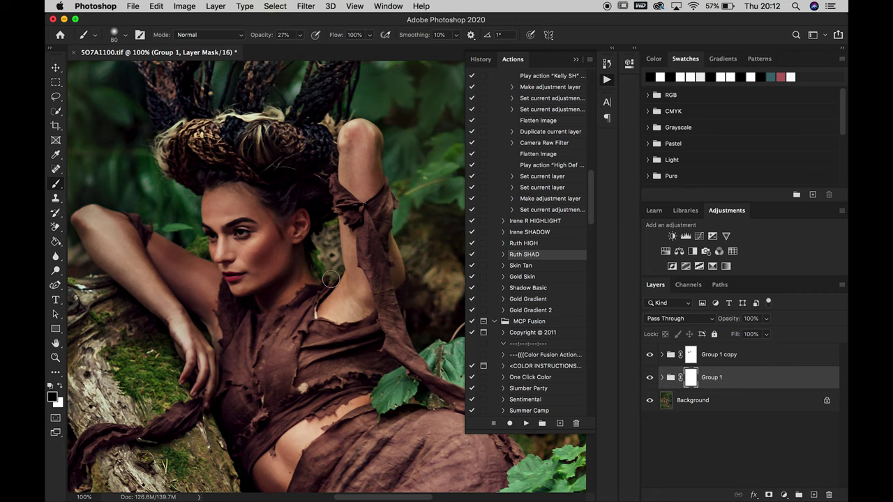
Nest both Curves groups in Group 2 at 87% opacity
{"action": "left_click", "coordinate": [55, 357]}
{"action": "key", "text": "ctrl+0"}
{"action": "left_click", "coordinate": [719, 354], "text": "shift"}
{"action": "left_click_drag", "start_coordinate": [719, 355], "coordinate": [799, 495]}
{"action": "left_click_drag", "start_coordinate": [766, 318], "coordinate": [763, 335]}
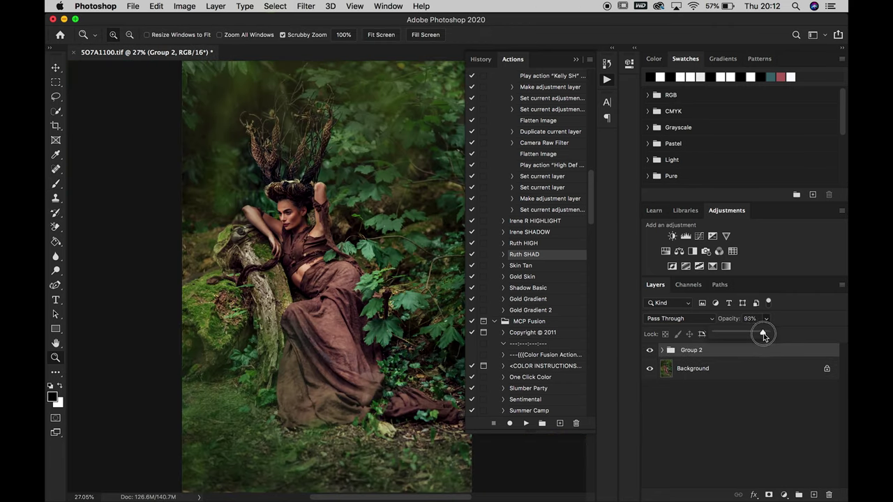
Flatten the image and run the Gold Skin colour action
{"action": "left_click", "coordinate": [218, 5]}
{"action": "left_click", "coordinate": [294, 441]}
{"action": "double_click", "coordinate": [534, 277], "text": "super"}
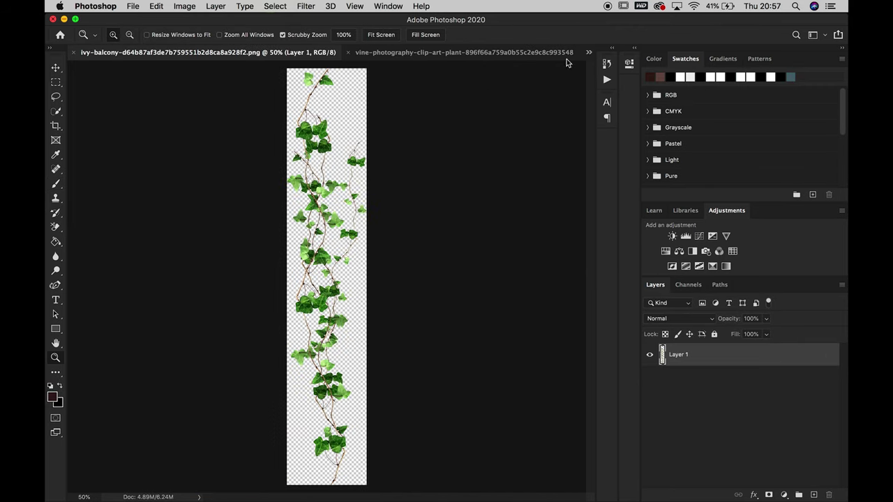
Bring the roots into the portrait and add a rotated copy beneath the gown
{"action": "left_click_drag", "start_coordinate": [326, 186], "coordinate": [335, 363]}
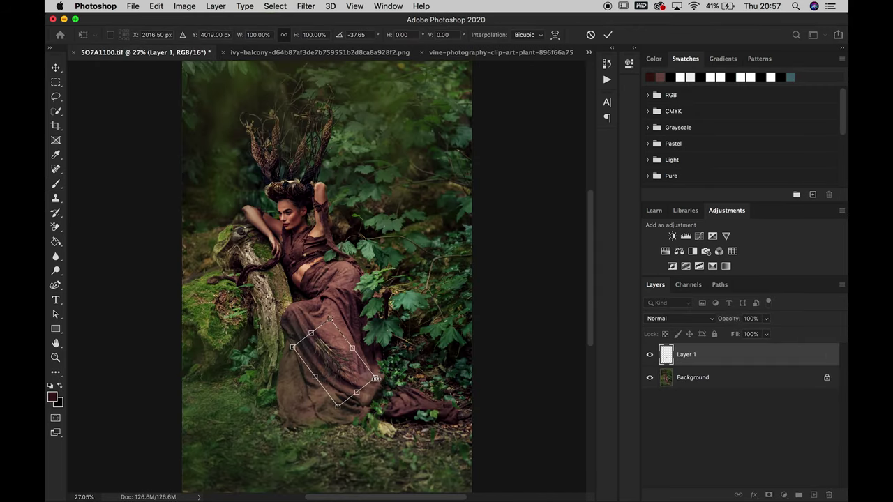
{"action": "key", "text": "ctrl+t"}
{"action": "key", "text": "Return"}
{"action": "key", "text": "ctrl+j"}
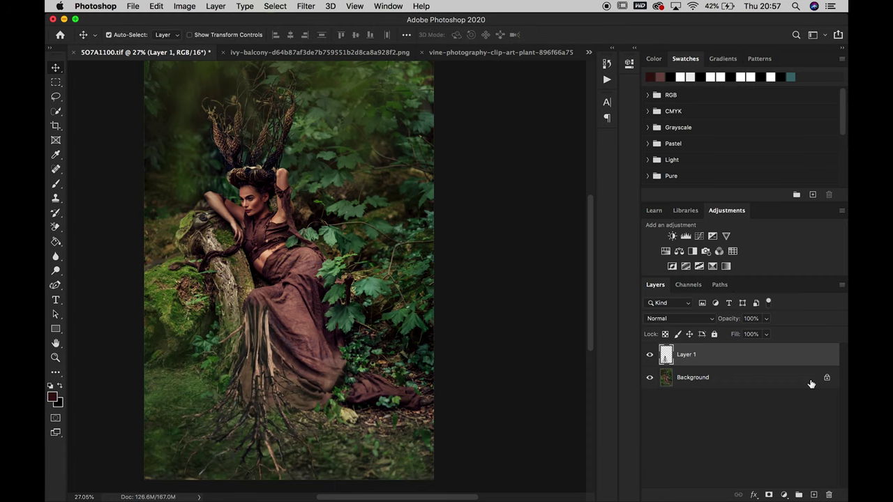
{"action": "key", "text": "ctrl+t"}
{"action": "left_click_drag", "start_coordinate": [368, 432], "coordinate": [500, 325]}
{"action": "key", "text": "Return"}
{"action": "key", "text": "b"}
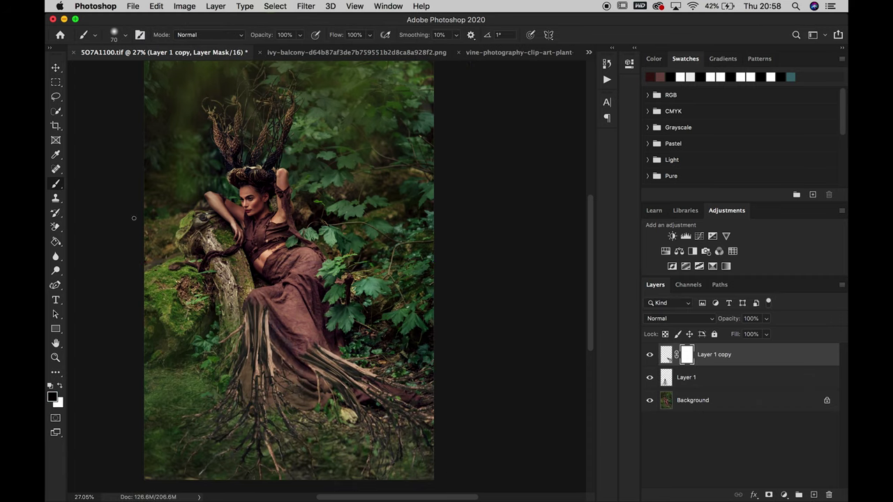
Blend the roots' top edge into the gown, add a wider-spread copy, and combine the root layers
{"action": "left_click", "coordinate": [715, 382]}
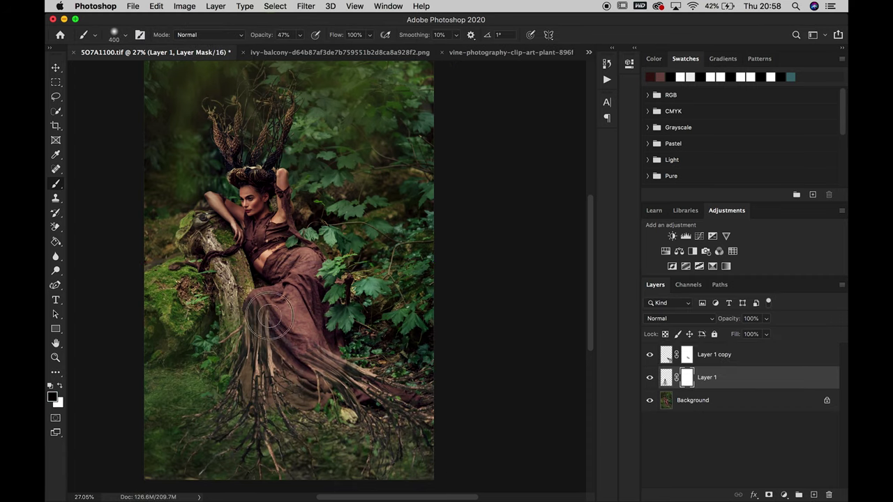
{"action": "left_click_drag", "start_coordinate": [715, 383], "coordinate": [813, 494]}
{"action": "key", "text": "ctrl+t"}
{"action": "left_click_drag", "start_coordinate": [389, 380], "coordinate": [363, 419]}
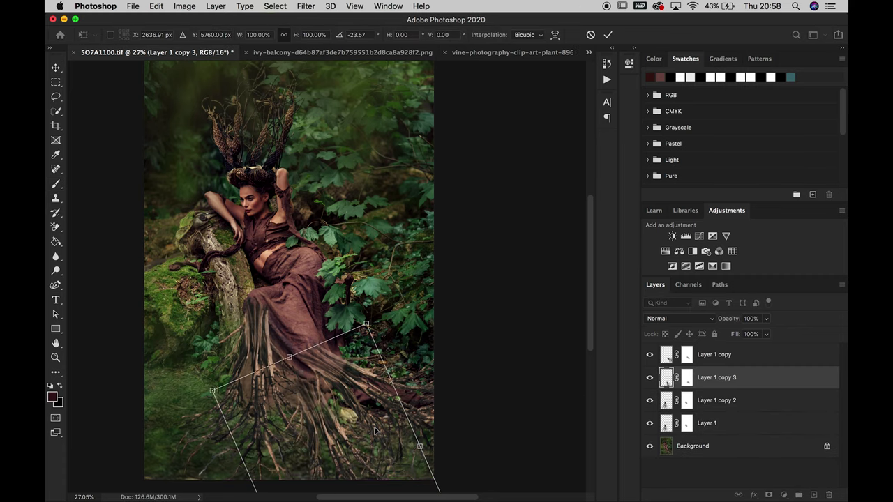
{"action": "key", "text": "Return"}
{"action": "key", "text": "ctrl+j"}
{"action": "left_click", "coordinate": [797, 355]}
{"action": "key", "text": "ctrl+j"}
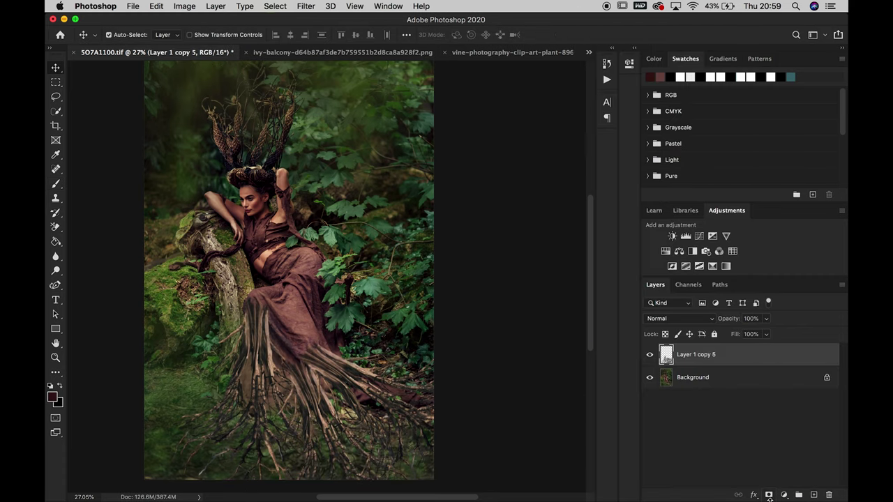
Tone the roots with a Curves and a red-leaning Color Balance adjustment
{"action": "left_click", "coordinate": [699, 237]}
{"action": "left_click", "coordinate": [679, 251]}
{"action": "left_click_drag", "start_coordinate": [519, 122], "coordinate": [526, 124]}
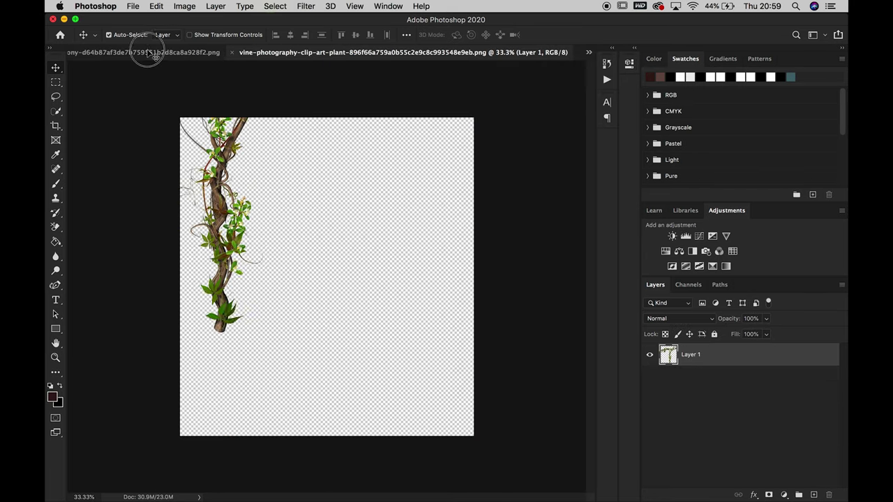
{"action": "left_click", "coordinate": [147, 50]}
{"action": "left_click", "coordinate": [589, 52]}
Bring the ivy vine into the portrait, rotate it along the roots, and duplicate it
{"action": "left_click", "coordinate": [110, 55]}
{"action": "left_click_drag", "start_coordinate": [113, 57], "coordinate": [293, 279]}
{"action": "key", "text": "ctrl+t"}
{"action": "mouse_move", "coordinate": [461, 279]}
{"action": "left_mouse_down"}
{"action": "mouse_move", "coordinate": [375, 222]}
{"action": "mouse_move", "coordinate": [465, 423]}
{"action": "mouse_move", "coordinate": [538, 435]}
{"action": "left_mouse_up"}
{"action": "key", "text": "Return"}
{"action": "key", "text": "ctrl+j"}
{"action": "key", "text": "ctrl+t"}
{"action": "key", "text": "Return"}
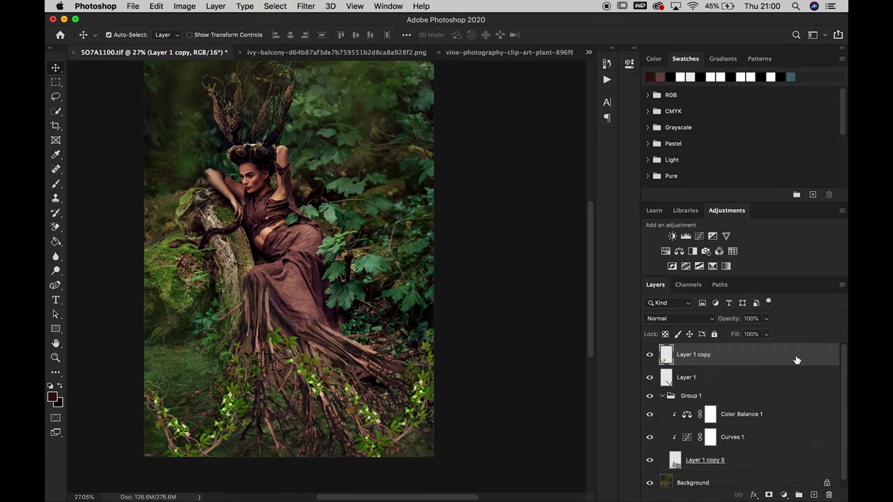
Add another rotated, flipped root piece and commit it
{"action": "key", "text": "ctrl+j"}
{"action": "key", "text": "ctrl+t"}
{"action": "left_click_drag", "start_coordinate": [293, 450], "coordinate": [419, 464]}
{"action": "right_click", "coordinate": [367, 446]}
{"action": "left_click", "coordinate": [393, 486]}
{"action": "key", "text": "Return"}
{"action": "left_click", "coordinate": [686, 400], "text": "shift"}
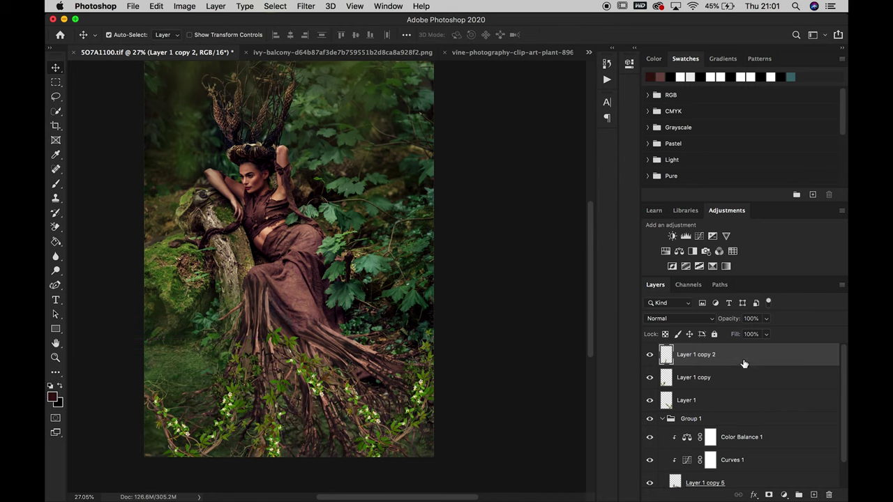
Clip Curves and Hue/Saturation (Saturation -27) adjustments to the root piece
{"action": "right_click", "coordinate": [741, 363]}
{"action": "left_click", "coordinate": [658, 345]}
{"action": "left_click", "coordinate": [699, 236]}
{"action": "left_click", "coordinate": [666, 252]}
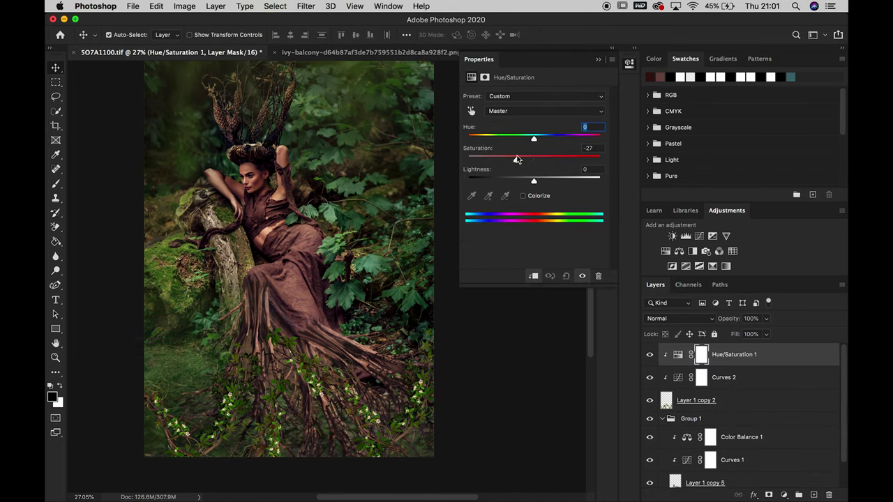
Mask Layer 1 copy 2 for brushing and add a Layer 1 copy 5 duplicate below the Group 1 adjustments
{"action": "left_click", "coordinate": [760, 401]}
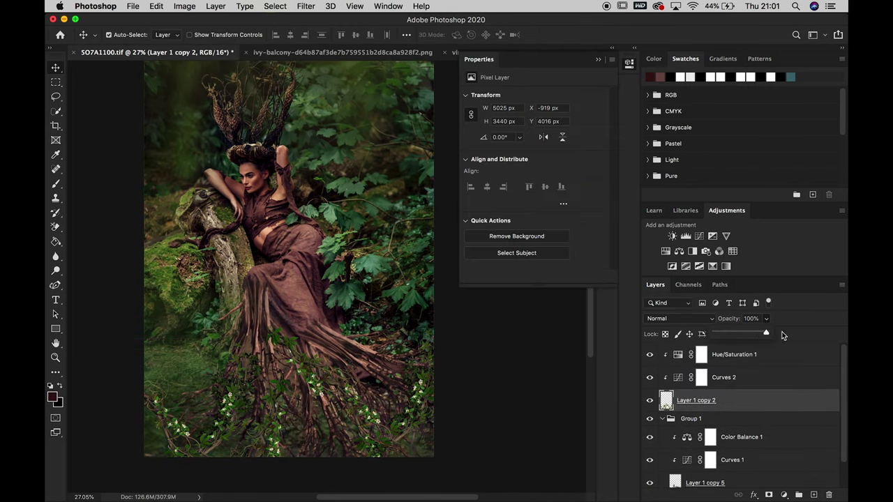
{"action": "left_click", "coordinate": [769, 494]}
{"action": "key", "text": "b"}
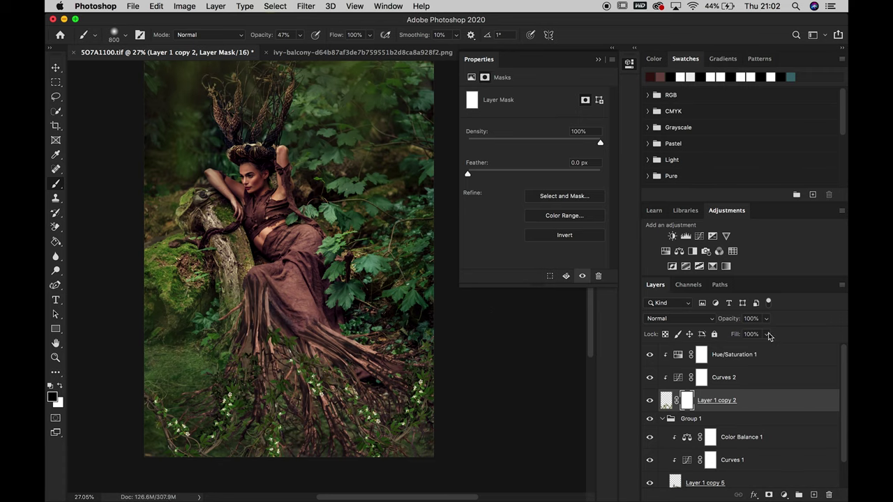
{"action": "left_click", "coordinate": [768, 483]}
{"action": "key", "text": "ctrl+j"}
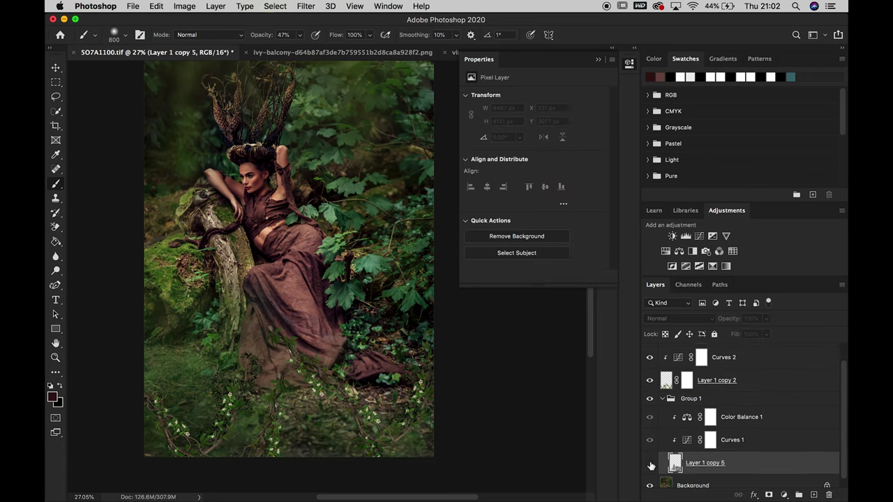
{"action": "mouse_move", "coordinate": [768, 463]}
{"action": "left_mouse_down"}
{"action": "mouse_move", "coordinate": [764, 350]}
{"action": "mouse_move", "coordinate": [763, 460]}
{"action": "left_mouse_up"}
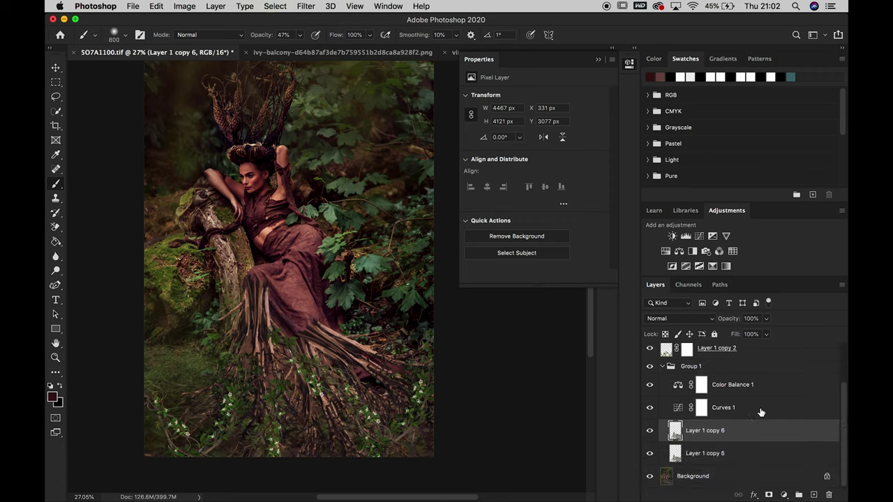
{"action": "left_click", "coordinate": [687, 401]}
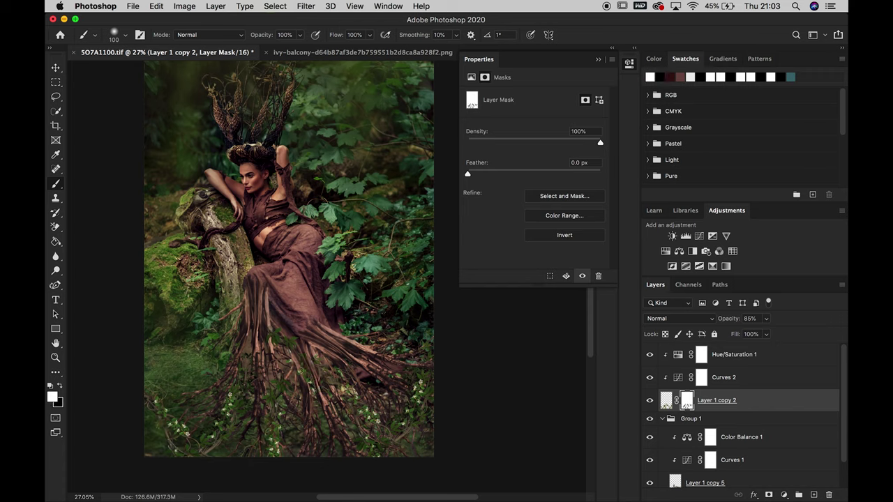
Group every layer above Background into masked Group 2 with a clipped Curves 3 darkening
{"action": "key", "text": "ctrl+alt+a"}
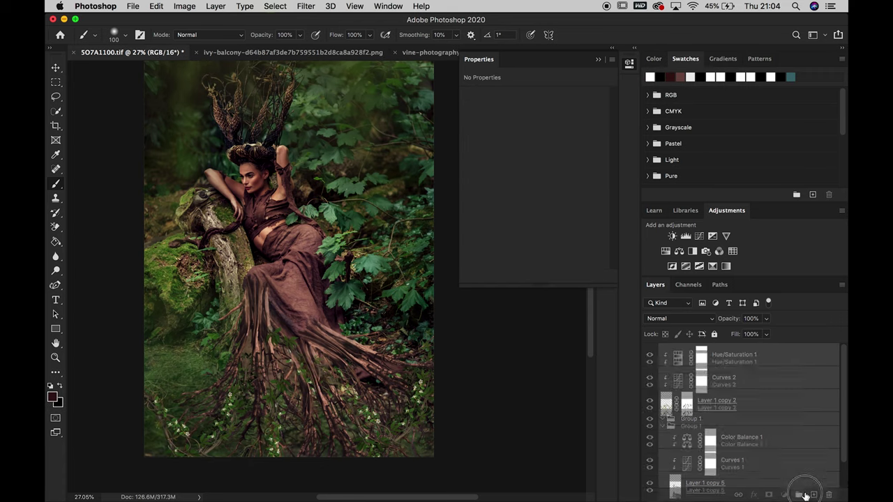
{"action": "key", "text": "ctrl+g"}
{"action": "left_click", "coordinate": [769, 495]}
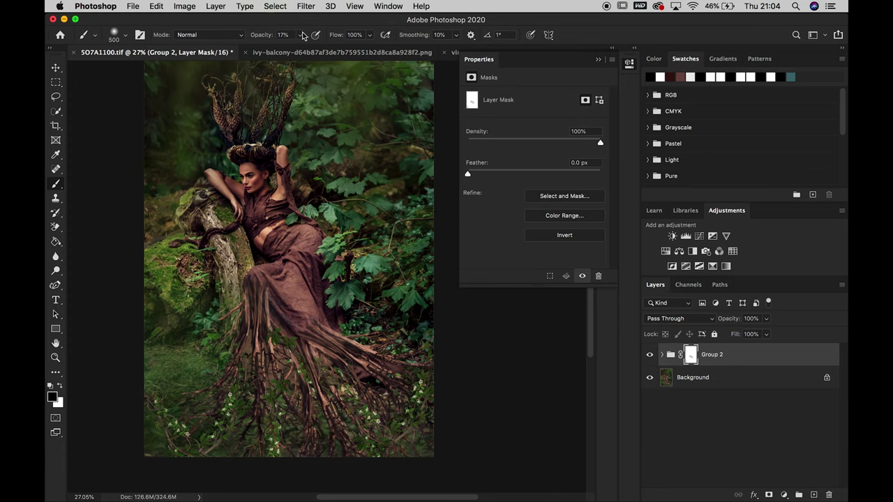
{"action": "key", "text": "ctrl+m"}
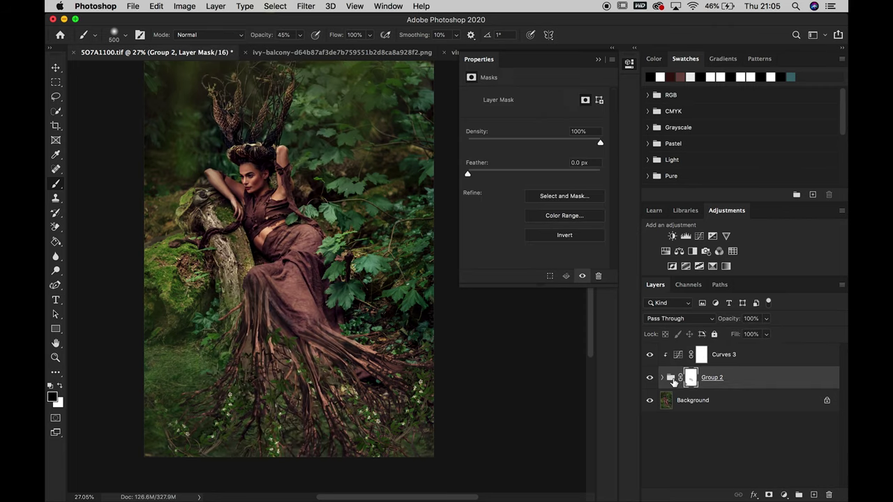
{"action": "left_click", "coordinate": [305, 6]}
{"action": "left_click", "coordinate": [612, 293]}
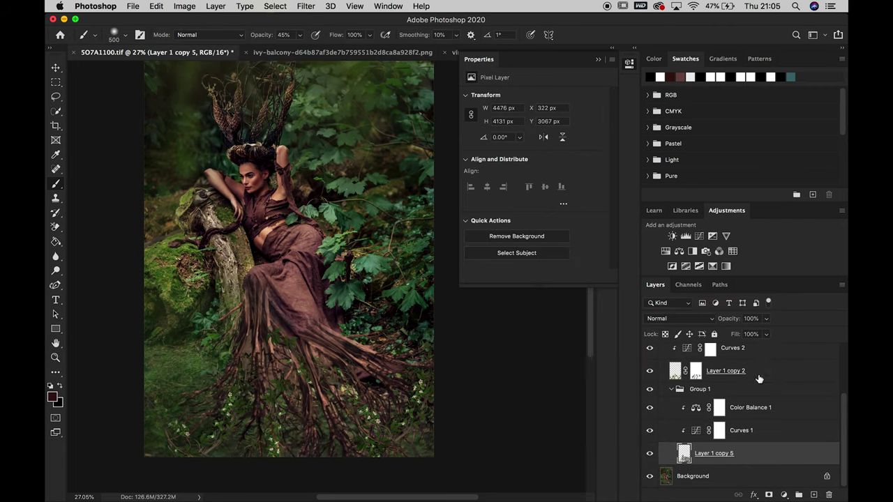
{"action": "left_click", "coordinate": [725, 371]}
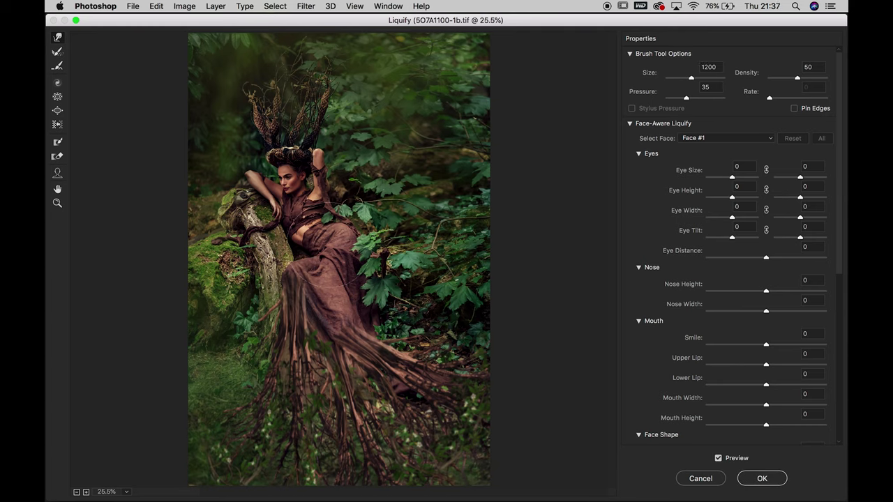
Warp the root strands in Liquify with a 1200 brush, toggling Preview to compare
{"action": "key", "text": "bracketright"}
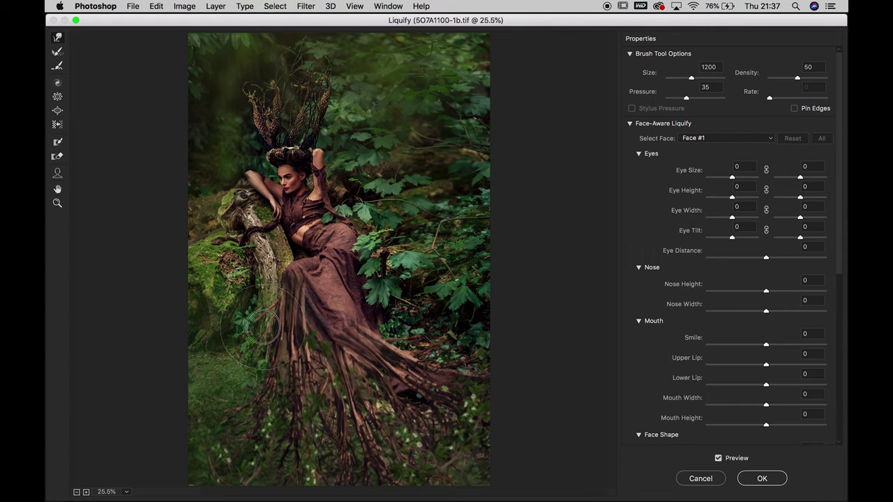
{"action": "left_click", "coordinate": [718, 458]}
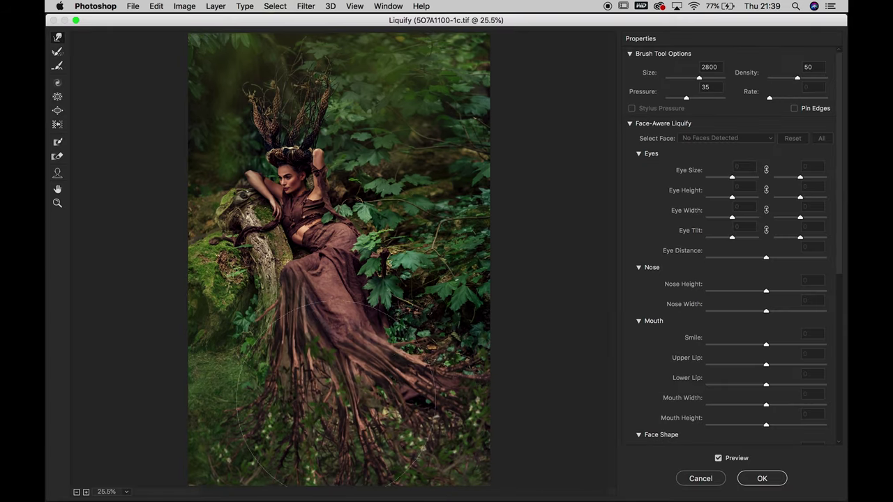
{"action": "left_click", "coordinate": [719, 459]}
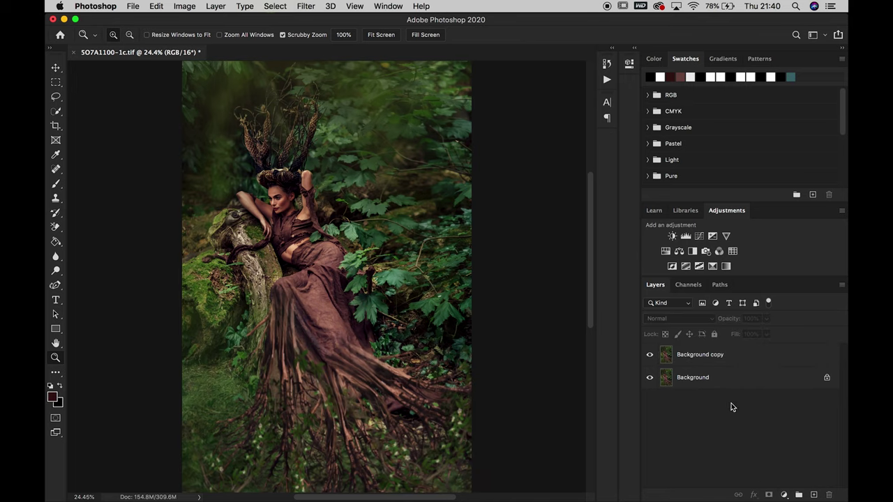
Commit the enlarged canvas, duplicate the layer, and stretch a bottom strip into the new bottom edge
{"action": "key", "text": "Return"}
{"action": "key", "text": "ctrl+j"}
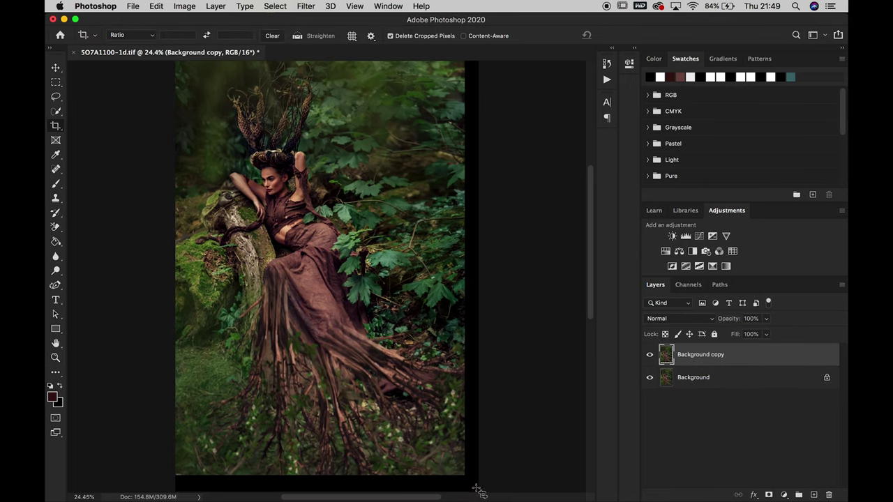
{"action": "key", "text": "m"}
{"action": "left_click_drag", "start_coordinate": [488, 478], "coordinate": [175, 278]}
{"action": "key", "text": "ctrl+t"}
{"action": "key", "text": "Escape"}
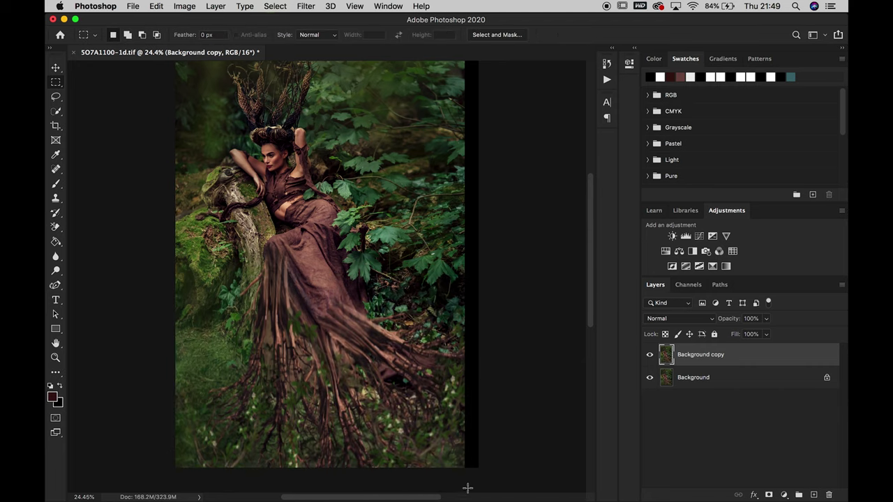
Stretch a right-edge strip of forest to fill the empty right side, then fit the image on screen
{"action": "left_click_drag", "start_coordinate": [478, 467], "coordinate": [330, 54]}
{"action": "key", "text": "ctrl+t"}
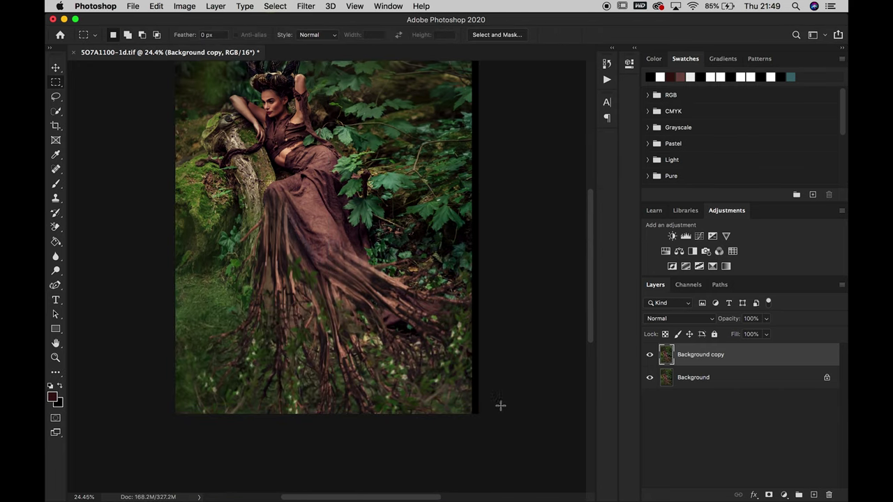
{"action": "key", "text": "Return"}
{"action": "key", "text": "z"}
{"action": "right_click", "coordinate": [298, 322]}
{"action": "left_click", "coordinate": [314, 320]}
{"action": "key", "text": "c"}
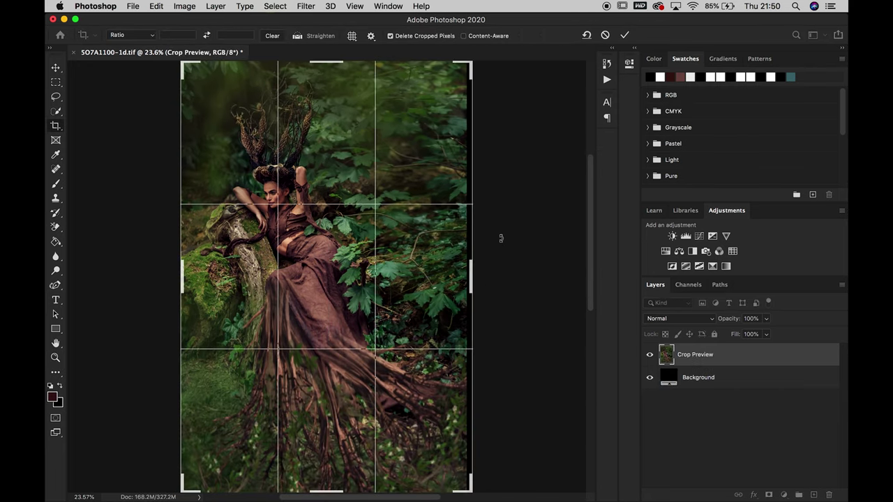
Stretch a tall left-edge strip to fill the left side, then heal small spots with Spot Healing
{"action": "key", "text": "Escape"}
{"action": "key", "text": "m"}
{"action": "left_click_drag", "start_coordinate": [181, 62], "coordinate": [234, 466]}
{"action": "key", "text": "ctrl+t"}
{"action": "right_click", "coordinate": [209, 255]}
{"action": "left_click", "coordinate": [230, 285]}
{"action": "key", "text": "Return"}
{"action": "key", "text": "j"}
{"action": "scroll", "coordinate": [326, 279], "scroll_direction": "up", "scroll_amount": 3}
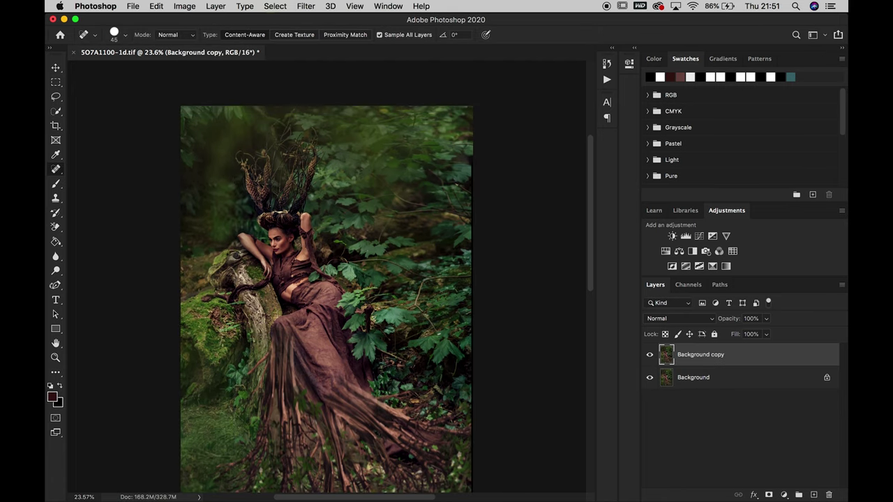
{"action": "scroll", "coordinate": [326, 279], "scroll_direction": "down", "scroll_amount": 8}
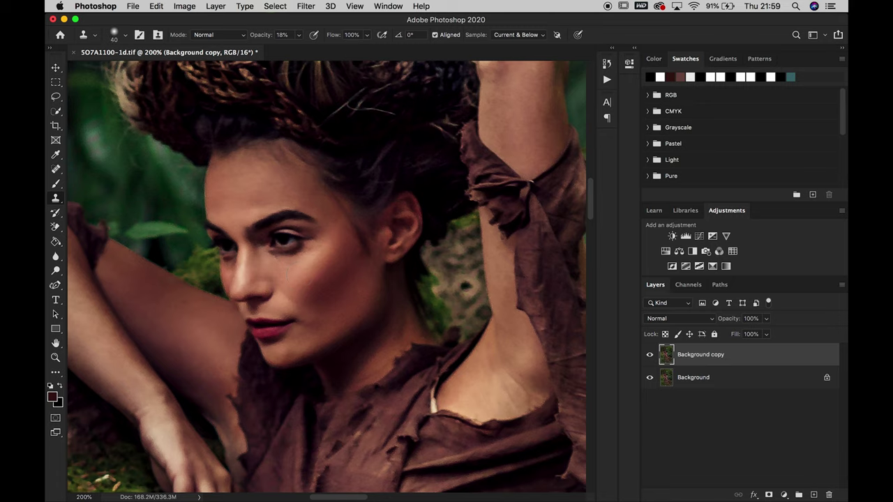
Clone away face blemishes with the brush sized 60, then 45 and smaller, then zoom to 100%
{"action": "key", "text": "bracketright"}
{"action": "key", "text": "bracketright"}
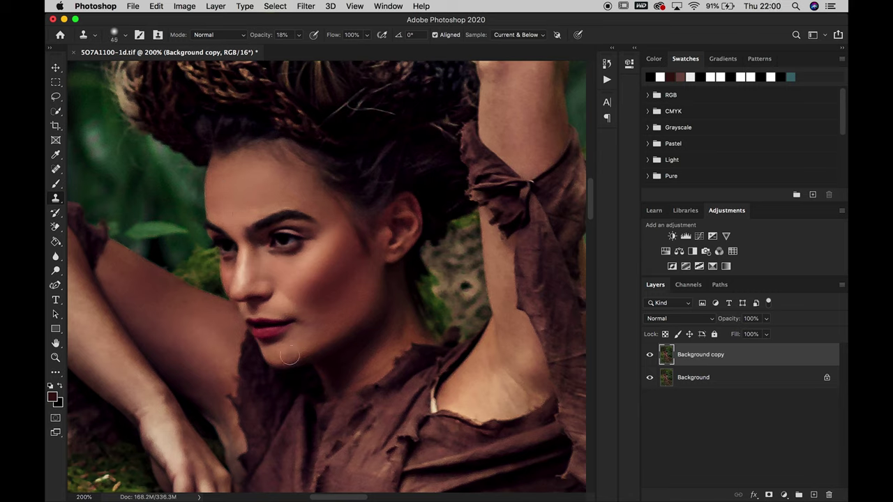
{"action": "key", "text": "bracketleft"}
{"action": "key", "text": "bracketleft"}
{"action": "key", "text": "bracketleft"}
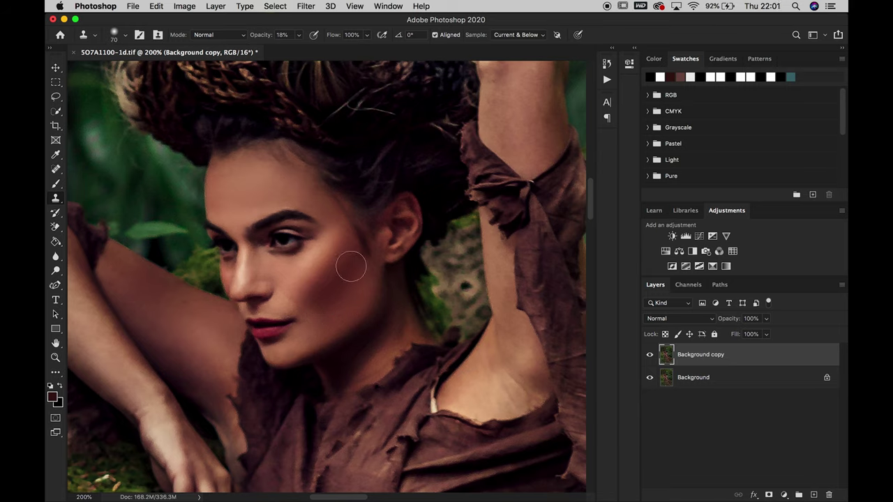
{"action": "key", "text": "bracketleft"}
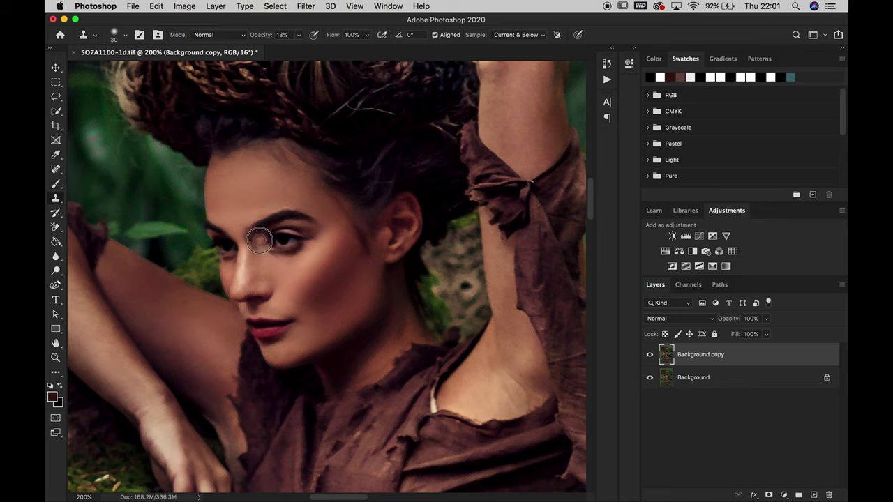
{"action": "scroll", "coordinate": [259, 241], "scroll_direction": "down", "scroll_amount": 1}
{"action": "key", "text": "super+minus"}
Lower the retouch layer's opacity and merge it down into the image
{"action": "left_click", "coordinate": [766, 318]}
{"action": "left_click_drag", "start_coordinate": [776, 334], "coordinate": [768, 334]}
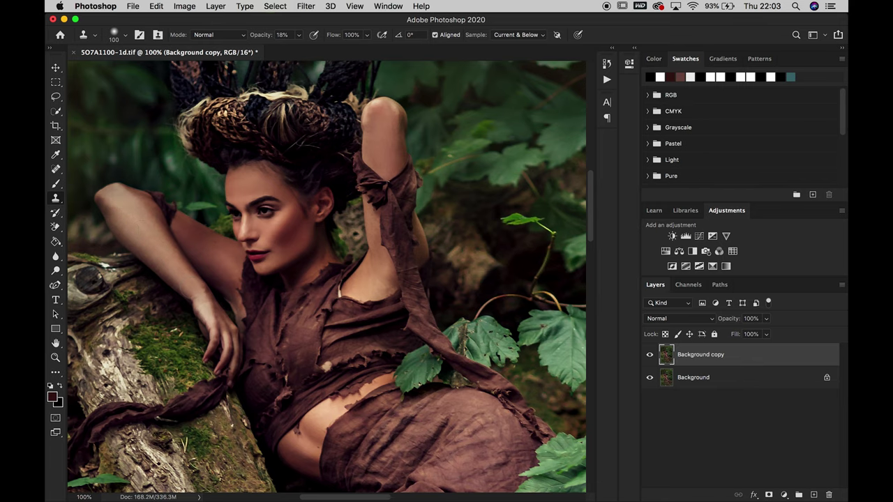
{"action": "scroll", "coordinate": [321, 392], "scroll_direction": "down", "scroll_amount": 2}
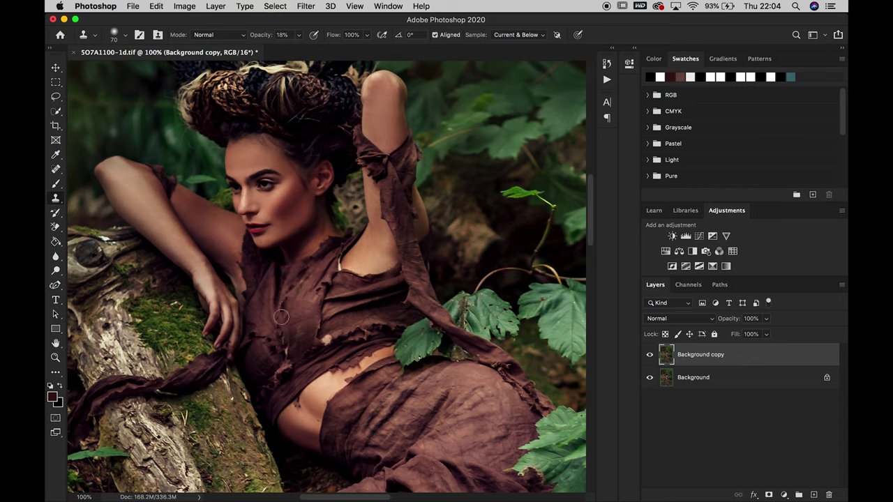
{"action": "key", "text": "ctrl+e"}
{"action": "key", "text": "j"}
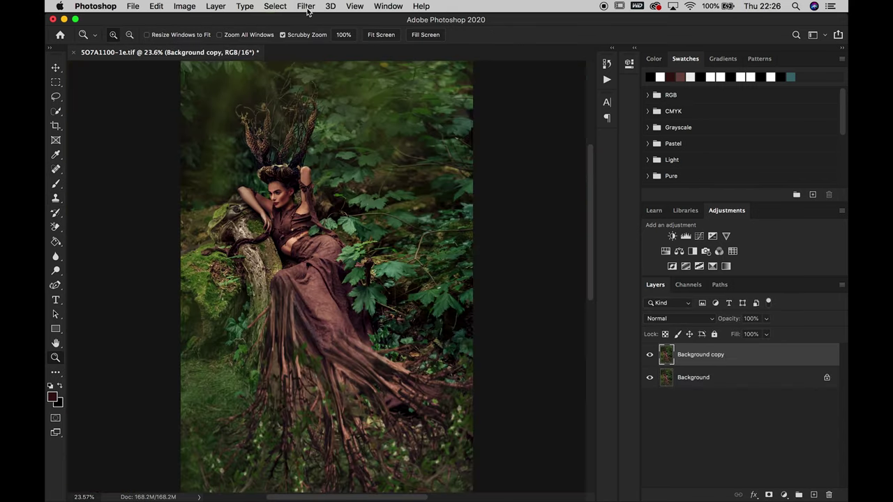
Push the lower-left root strands further left in Liquify with a 500-size Forward Warp brush
{"action": "left_click", "coordinate": [306, 6]}
{"action": "left_click", "coordinate": [328, 118]}
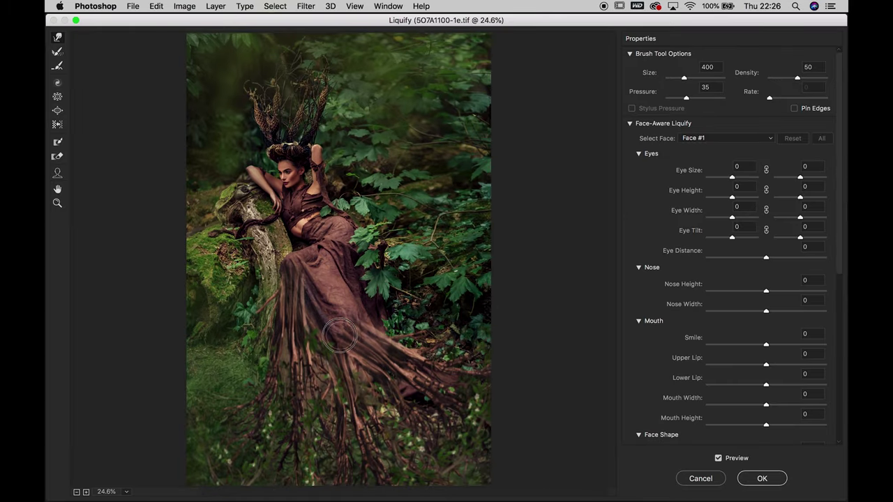
{"action": "key", "text": "bracketright"}
{"action": "key", "text": "bracketright"}
{"action": "key", "text": "bracketright"}
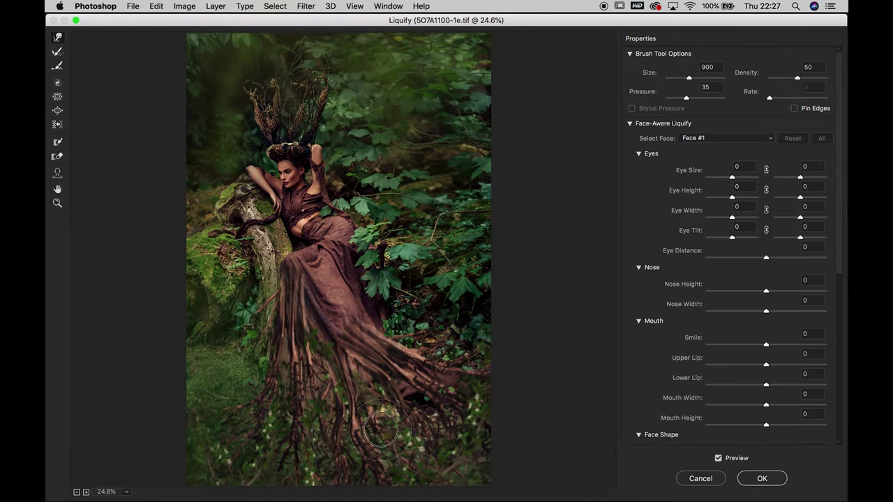
{"action": "key", "text": "bracketleft"}
{"action": "key", "text": "bracketleft"}
{"action": "key", "text": "bracketleft"}
{"action": "left_click_drag", "start_coordinate": [349, 457], "coordinate": [284, 456]}
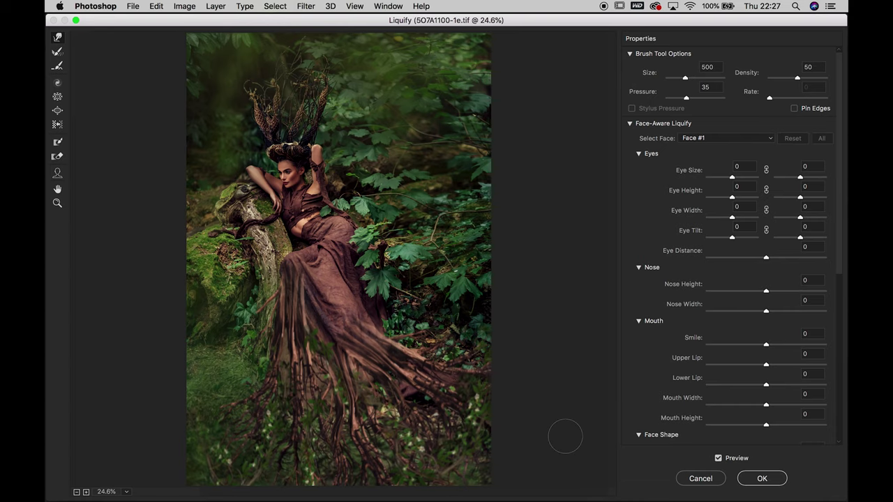
{"action": "left_click", "coordinate": [762, 478]}
Merge the layers into Background and add an empty Layer 1 for brush painting
{"action": "key", "text": "ctrl+e"}
{"action": "key", "text": "ctrl+shift+alt+n"}
{"action": "key", "text": "b"}
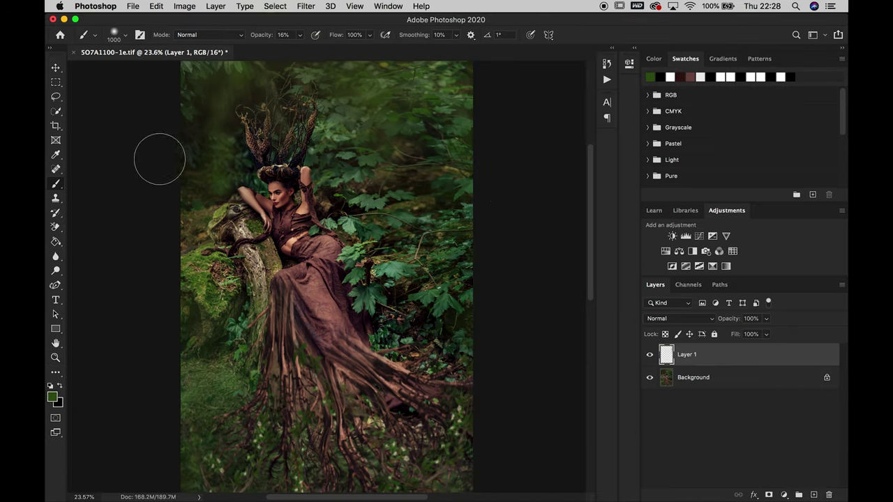
Purge cached memory after the scratch disk error and delete Layer 1, leaving only Background
{"action": "left_click", "coordinate": [431, 480]}
{"action": "key", "text": "Return"}
{"action": "left_click", "coordinate": [184, 6]}
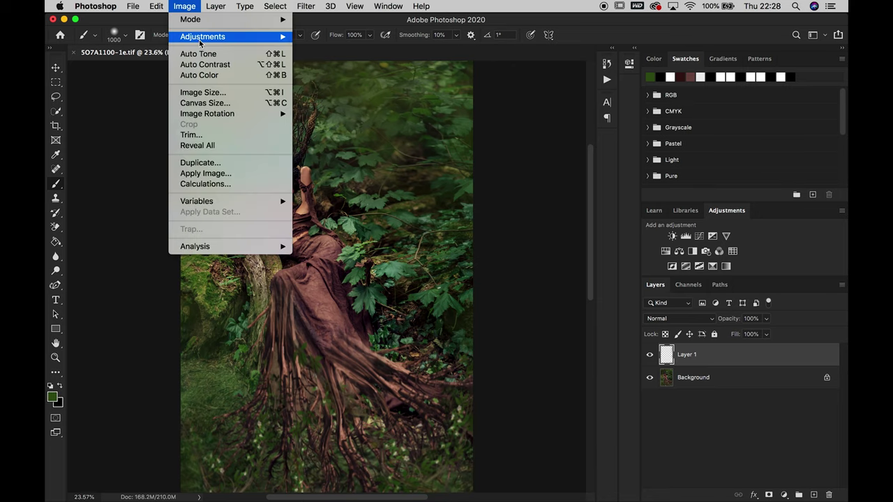
{"action": "left_click", "coordinate": [312, 363]}
{"action": "key", "text": "Delete"}
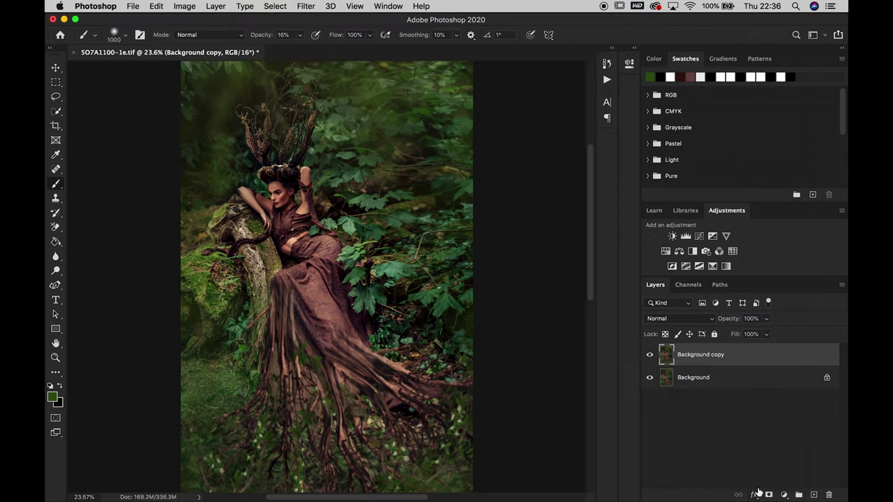
Add a gradient fill and a Curves layer with the Second Curve 18% preset, then flatten the image
{"action": "left_click", "coordinate": [784, 495]}
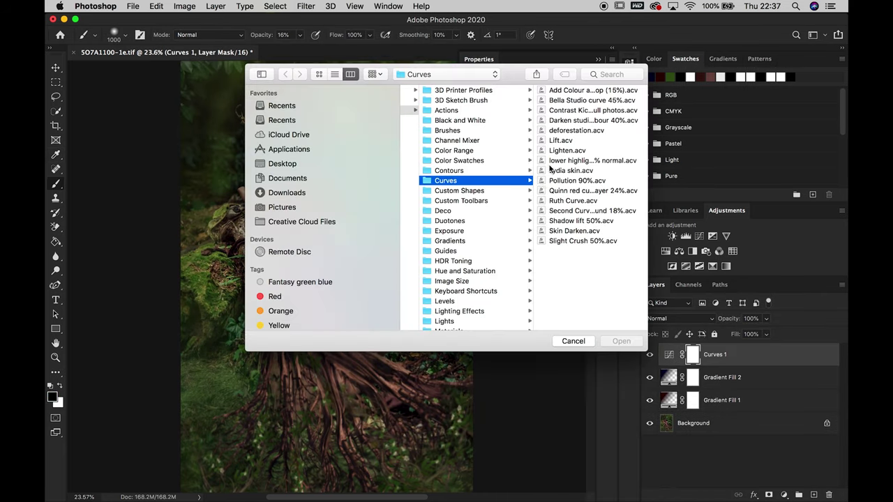
{"action": "left_click", "coordinate": [591, 211]}
{"action": "left_click", "coordinate": [621, 341]}
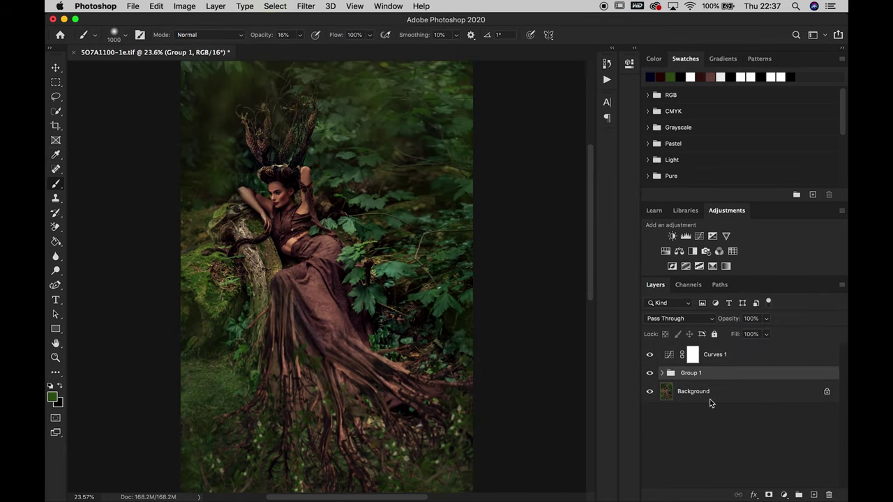
{"action": "left_click", "coordinate": [766, 335]}
{"action": "left_click", "coordinate": [216, 6]}
{"action": "left_click", "coordinate": [286, 437]}
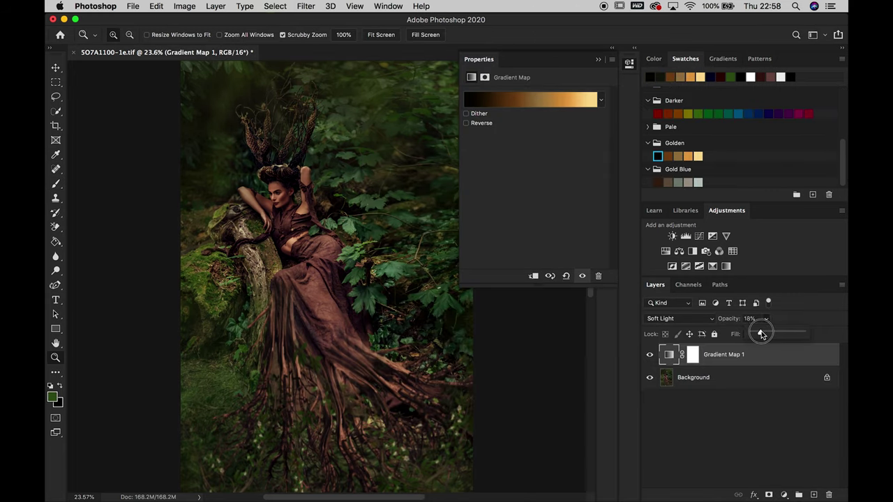
Flatten the image and set a new Curves target highlight colour
{"action": "left_click", "coordinate": [215, 6]}
{"action": "left_click", "coordinate": [239, 381]}
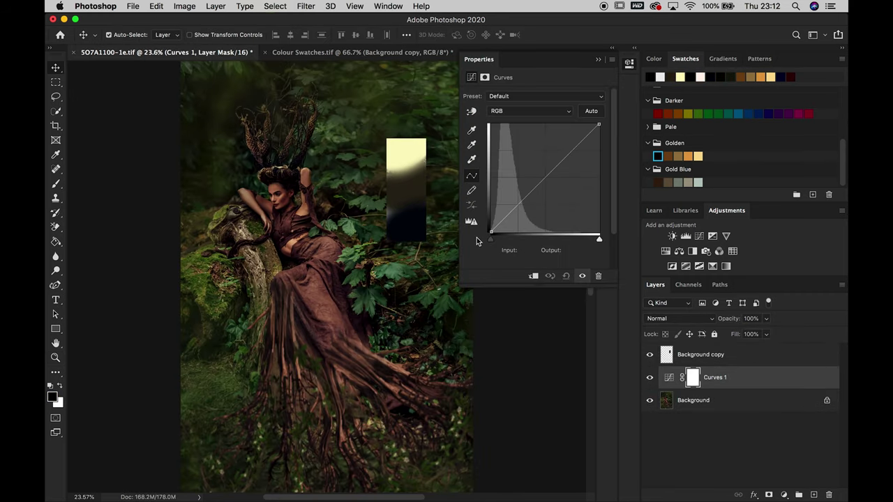
{"action": "double_click", "coordinate": [473, 161]}
{"action": "key", "text": "Return"}
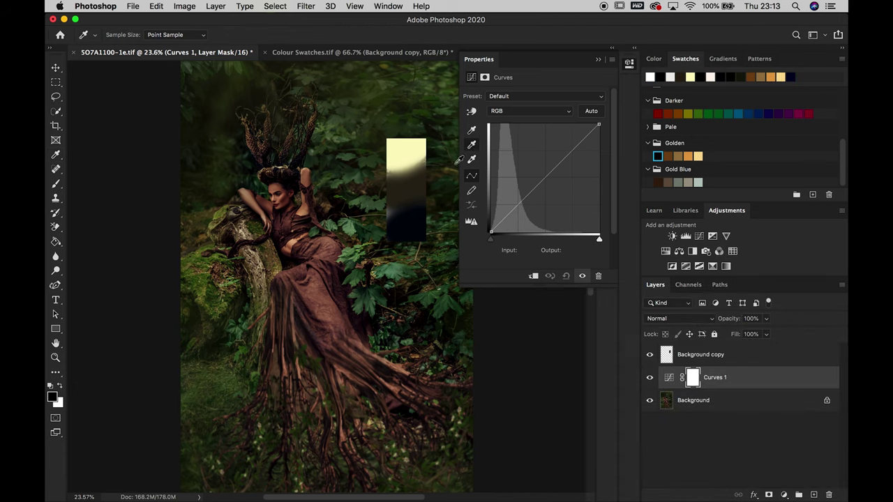
{"action": "left_click", "coordinate": [479, 181]}
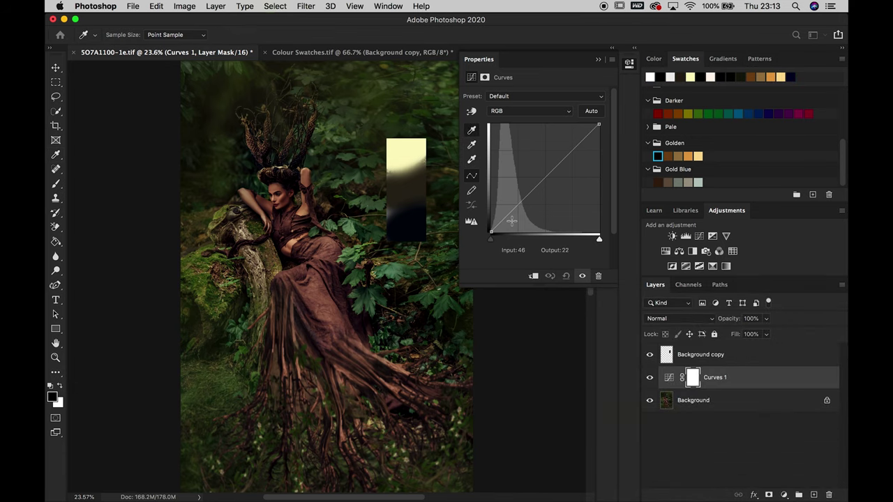
Sample the pale swatch as the Curves highlight, drop the Curves layer to 9% opacity, and reset colours
{"action": "left_click", "coordinate": [472, 144]}
{"action": "left_click", "coordinate": [304, 204]}
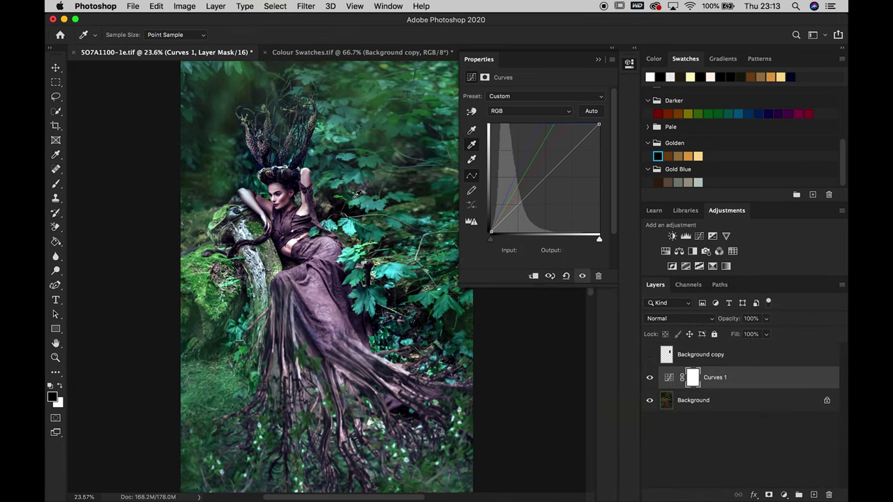
{"action": "left_click", "coordinate": [681, 318]}
{"action": "mouse_move", "coordinate": [766, 318]}
{"action": "left_mouse_down"}
{"action": "mouse_move", "coordinate": [767, 327]}
{"action": "mouse_move", "coordinate": [749, 328]}
{"action": "left_mouse_up"}
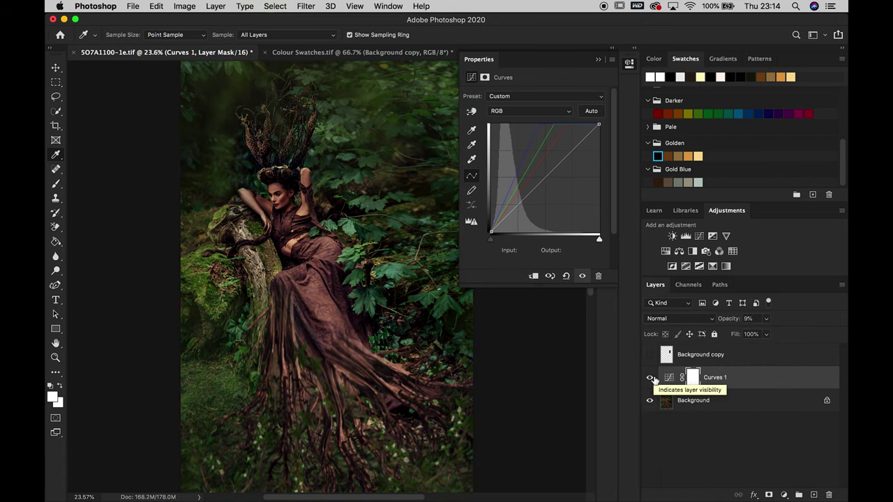
{"action": "key", "text": "x"}
{"action": "key", "text": "b"}
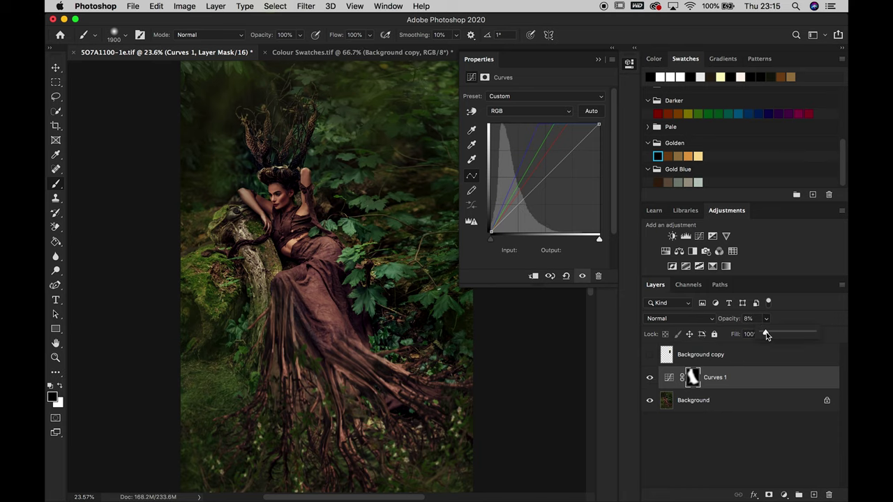
{"action": "left_click_drag", "start_coordinate": [767, 335], "coordinate": [766, 335]}
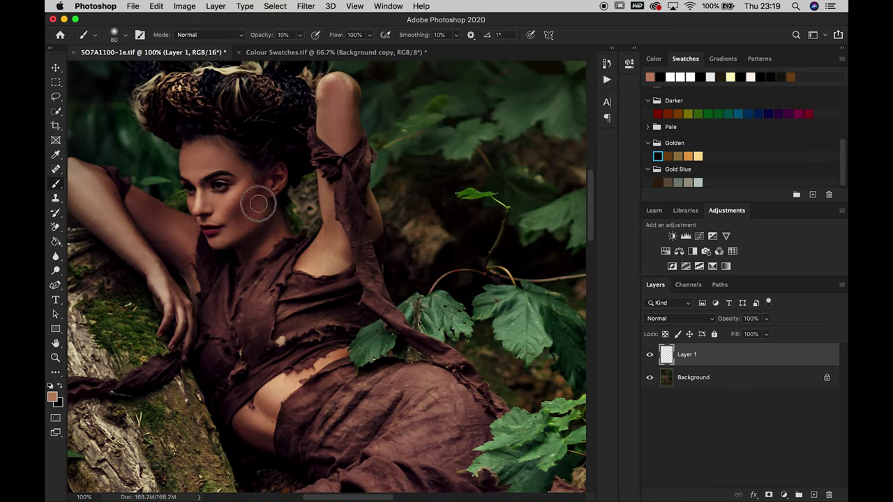
Paint soft colour washes over the cheek and the gown's roots, resizing the brush as needed
{"action": "key", "text": "bracketleft"}
{"action": "key", "text": "bracketleft"}
{"action": "key", "text": "bracketleft"}
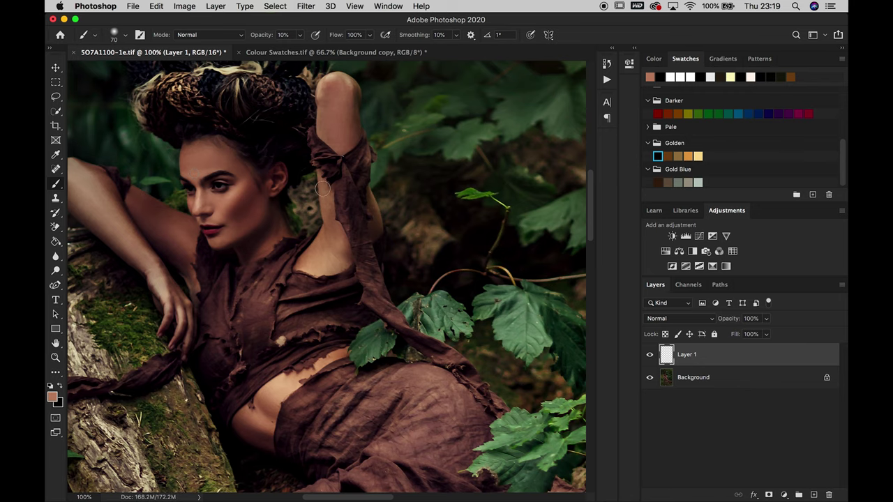
{"action": "key", "text": "bracketright"}
{"action": "key", "text": "bracketright"}
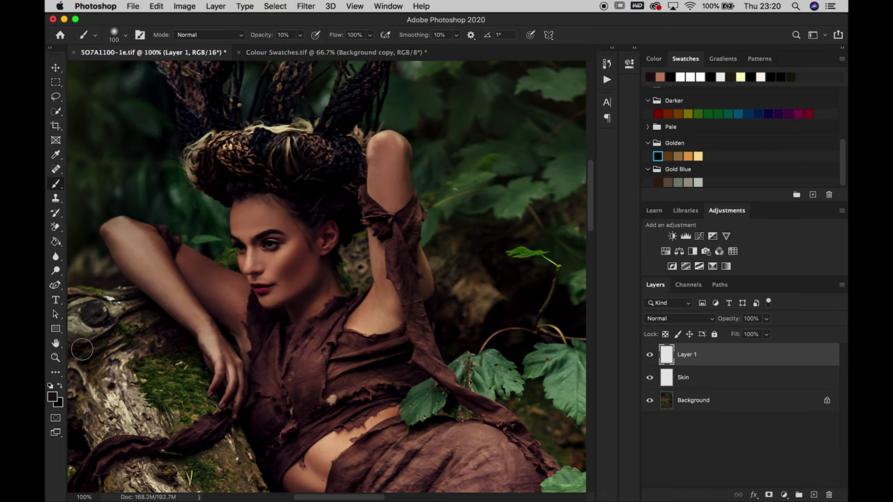
{"action": "key", "text": "bracketright"}
{"action": "key", "text": "bracketright"}
{"action": "key", "text": "bracketright"}
{"action": "key", "text": "ctrl+0"}
{"action": "key", "text": "bracketleft"}
{"action": "key", "text": "bracketleft"}
{"action": "key", "text": "bracketleft"}
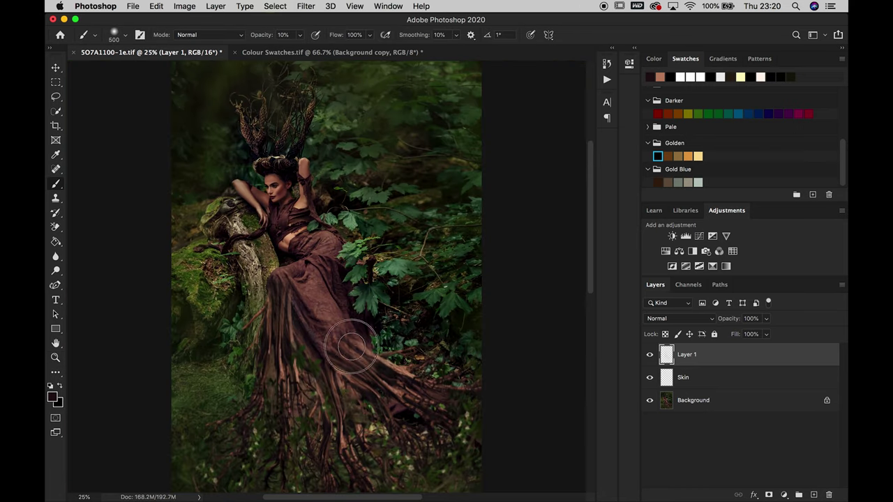
{"action": "left_click_drag", "start_coordinate": [333, 382], "coordinate": [351, 468]}
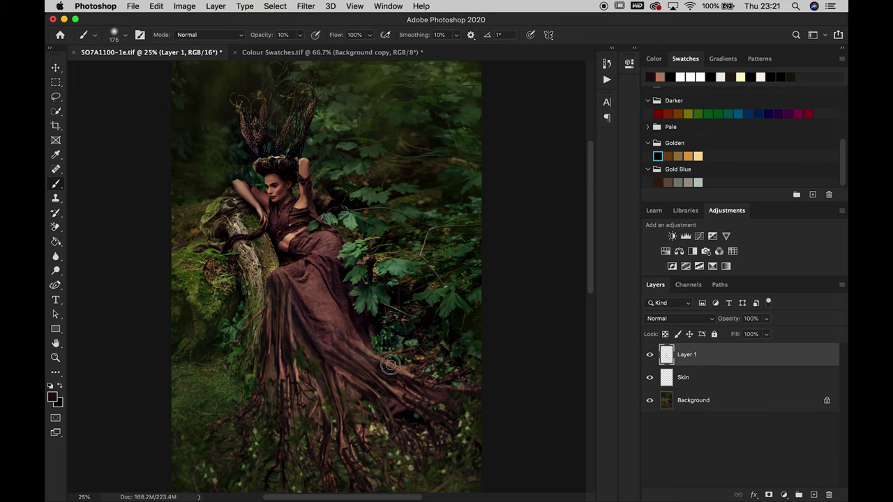
{"action": "key", "text": "bracketleft"}
{"action": "key", "text": "bracketleft"}
{"action": "key", "text": "bracketleft"}
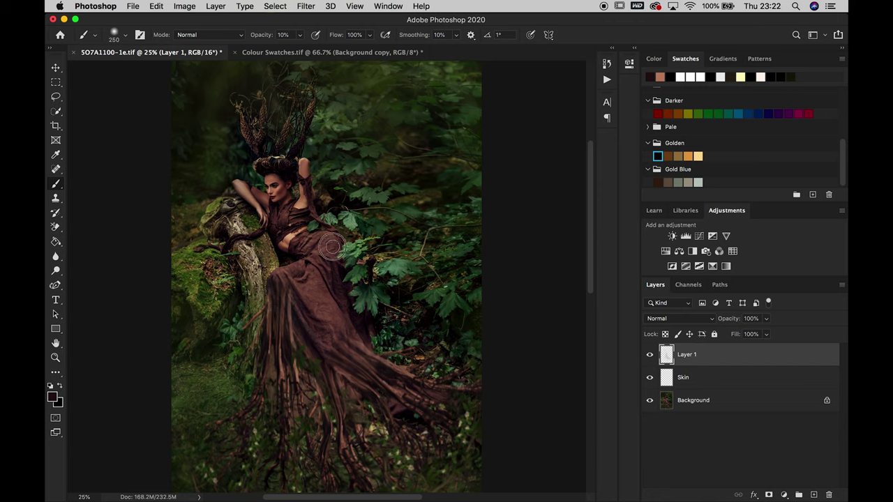
Rename the painted gown layer to 'Dress'
{"action": "double_click", "coordinate": [687, 354]}
{"action": "type", "text": "Dress"}
{"action": "key", "text": "Return"}
{"action": "left_click", "coordinate": [813, 494]}
{"action": "key", "text": "bracketright"}
{"action": "key", "text": "bracketright"}
{"action": "key", "text": "bracketright"}
Wash olive green over the foliage on a new layer and set its opacity to 70%
{"action": "left_click", "coordinate": [461, 286], "text": "alt"}
{"action": "mouse_move", "coordinate": [461, 286]}
{"action": "left_mouse_down"}
{"action": "mouse_move", "coordinate": [319, 458]}
{"action": "mouse_move", "coordinate": [200, 160]}
{"action": "mouse_move", "coordinate": [359, 209]}
{"action": "mouse_move", "coordinate": [431, 56]}
{"action": "left_mouse_up"}
{"action": "key", "text": "bracketleft"}
{"action": "key", "text": "bracketleft"}
{"action": "key", "text": "bracketleft"}
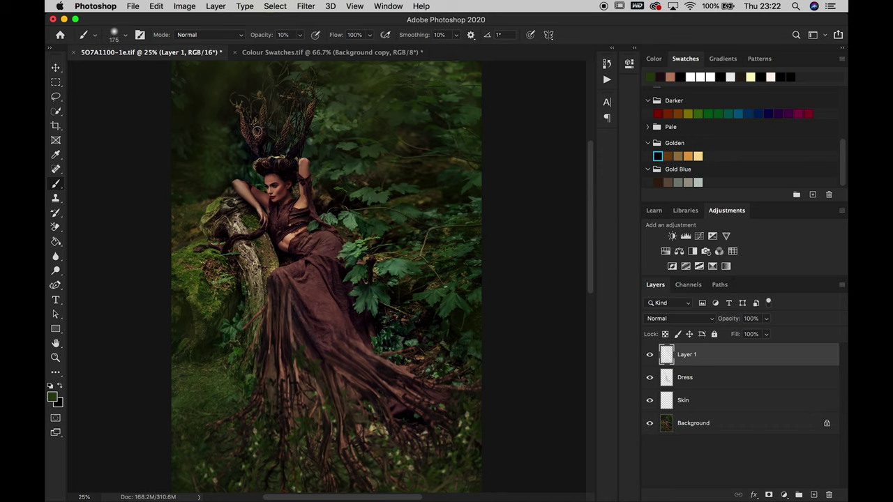
{"action": "left_click", "coordinate": [377, 293], "text": "alt"}
{"action": "key", "text": "bracketright"}
{"action": "key", "text": "bracketright"}
{"action": "key", "text": "bracketright"}
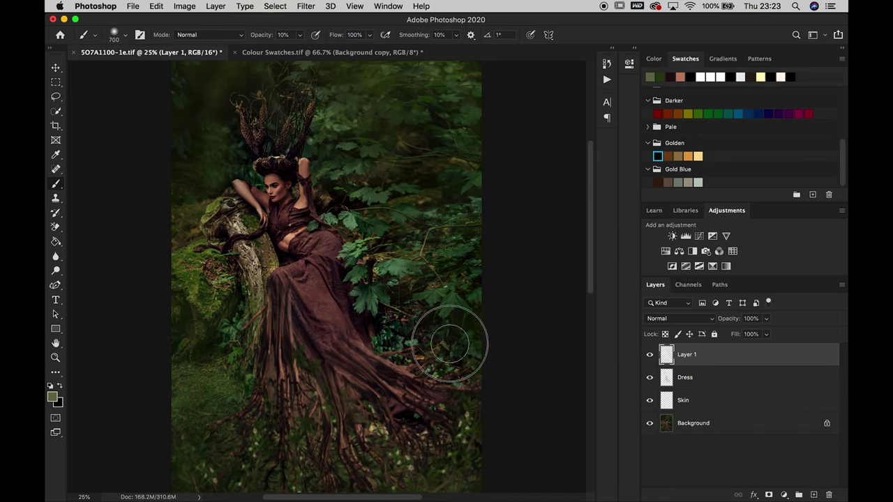
{"action": "mouse_move", "coordinate": [766, 319]}
{"action": "left_mouse_down"}
{"action": "mouse_move", "coordinate": [752, 333]}
{"action": "mouse_move", "coordinate": [767, 321]}
{"action": "left_mouse_up"}
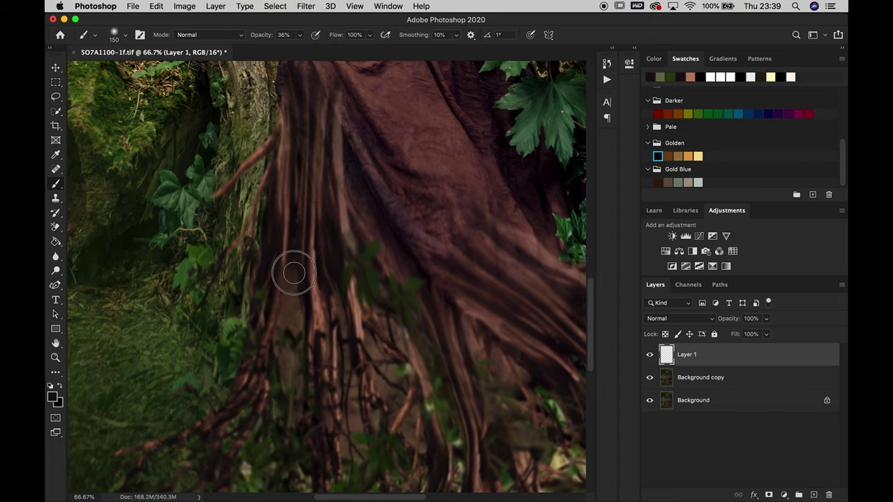
Set the colour layer to Multiply, duplicate it, and lower the copy's opacity
{"action": "left_click", "coordinate": [680, 318]}
{"action": "left_click", "coordinate": [660, 349]}
{"action": "key", "text": "ctrl+j"}
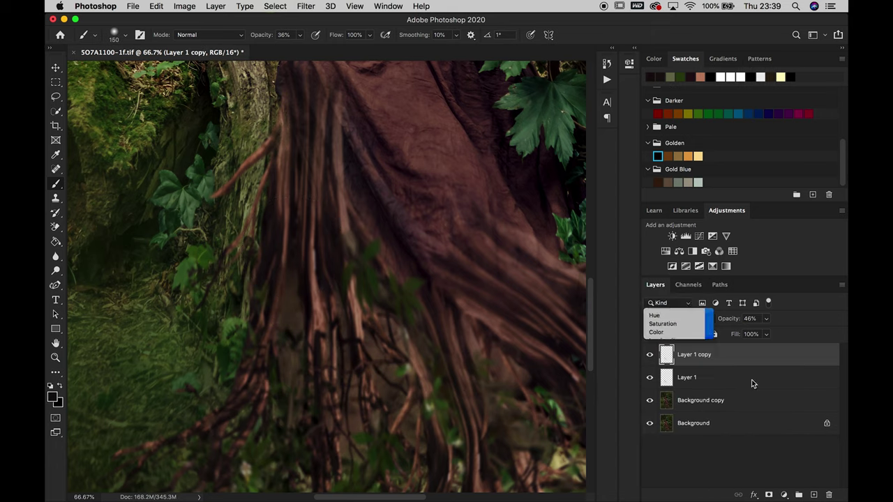
{"action": "left_click_drag", "start_coordinate": [766, 318], "coordinate": [754, 335]}
Clone-stamp over the dark patches among the roots on the Background copy layer
{"action": "left_click", "coordinate": [701, 401]}
{"action": "key", "text": "s"}
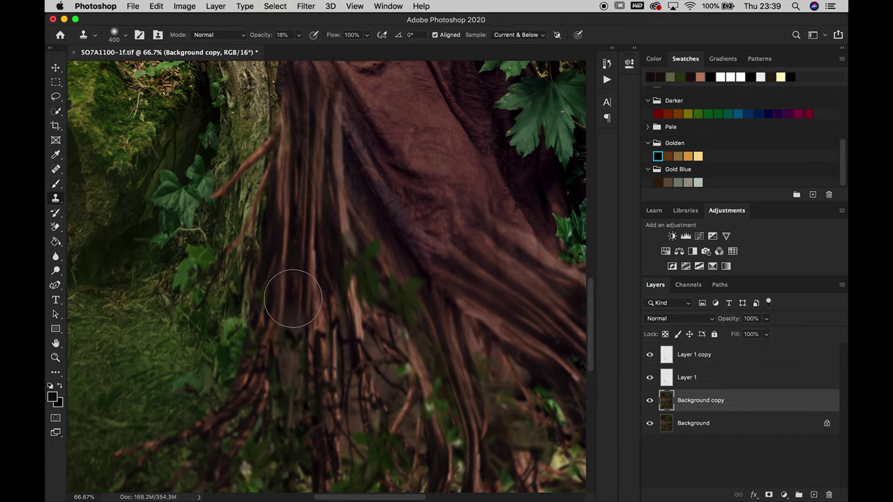
{"action": "mouse_move", "coordinate": [297, 307]}
{"action": "left_mouse_down"}
{"action": "mouse_move", "coordinate": [298, 259]}
{"action": "mouse_move", "coordinate": [285, 269]}
{"action": "left_mouse_up"}
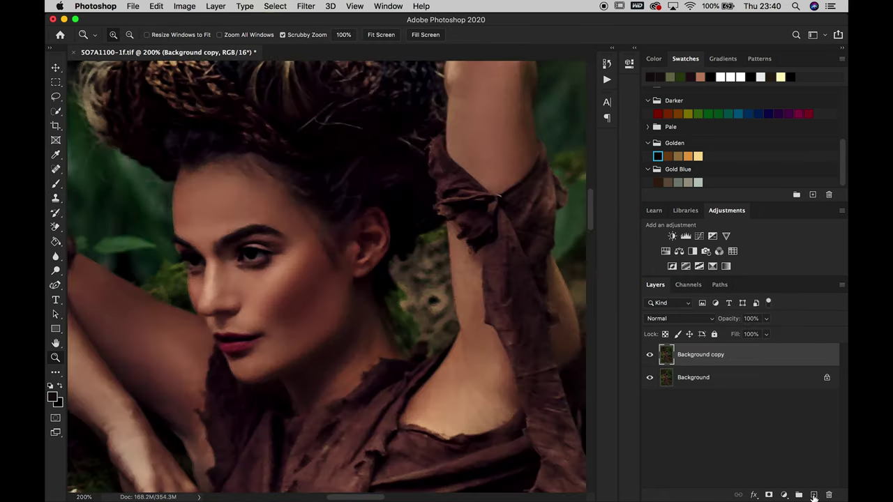
{"action": "left_click", "coordinate": [156, 5]}
{"action": "left_click", "coordinate": [183, 24]}
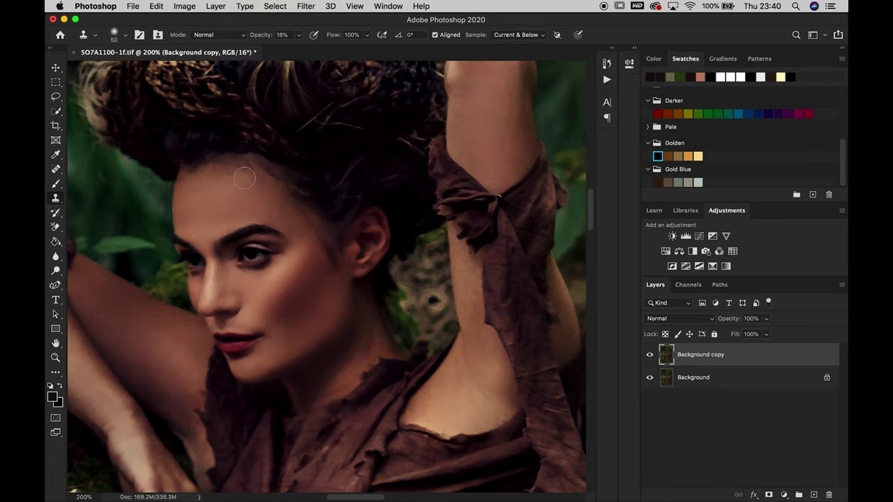
Fit the whole image on screen and undo the last clone stroke
{"action": "key", "text": "j"}
{"action": "key", "text": "z"}
{"action": "right_click", "coordinate": [252, 332]}
{"action": "left_click", "coordinate": [279, 341]}
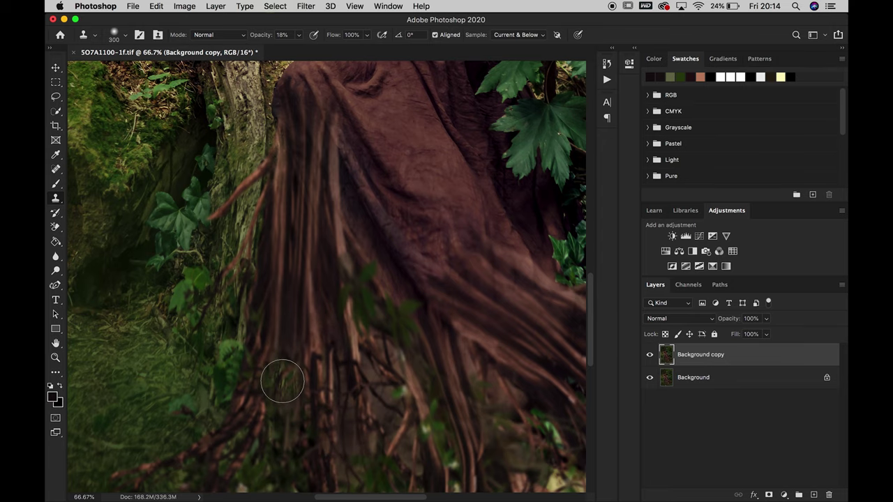
{"action": "key", "text": "ctrl+z"}
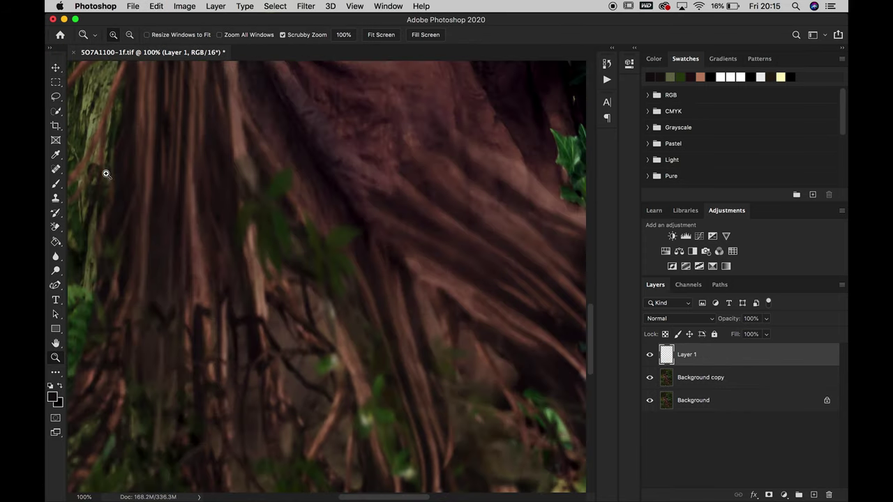
Review the roots and set the colour layer opacity to 72%
{"action": "key", "text": "b"}
{"action": "mouse_move", "coordinate": [288, 379]}
{"action": "left_mouse_down"}
{"action": "mouse_move", "coordinate": [146, 247]}
{"action": "mouse_move", "coordinate": [351, 259]}
{"action": "left_mouse_up"}
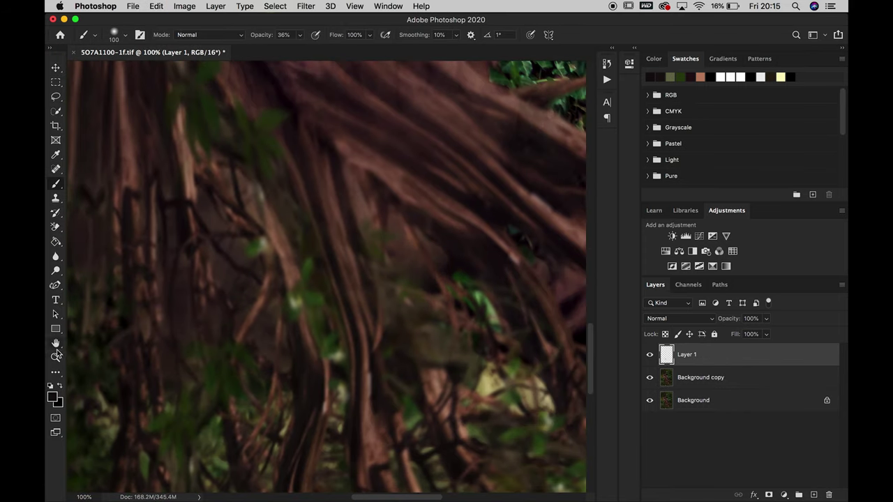
{"action": "key", "text": "z"}
{"action": "key", "text": "ctrl+0"}
{"action": "left_click_drag", "start_coordinate": [766, 319], "coordinate": [752, 335]}
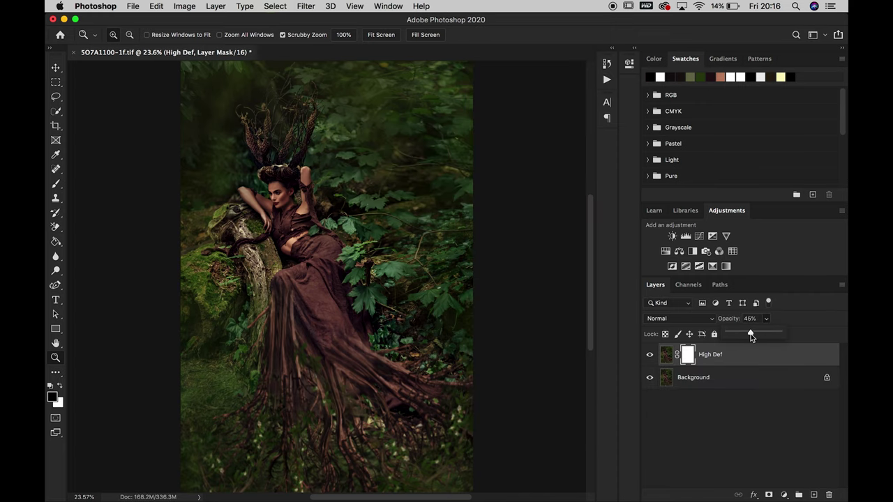
Invert the High Def mask to black, paint white on the lower gown, set 52% opacity, and merge down
{"action": "key", "text": "ctrl+i"}
{"action": "key", "text": "b"}
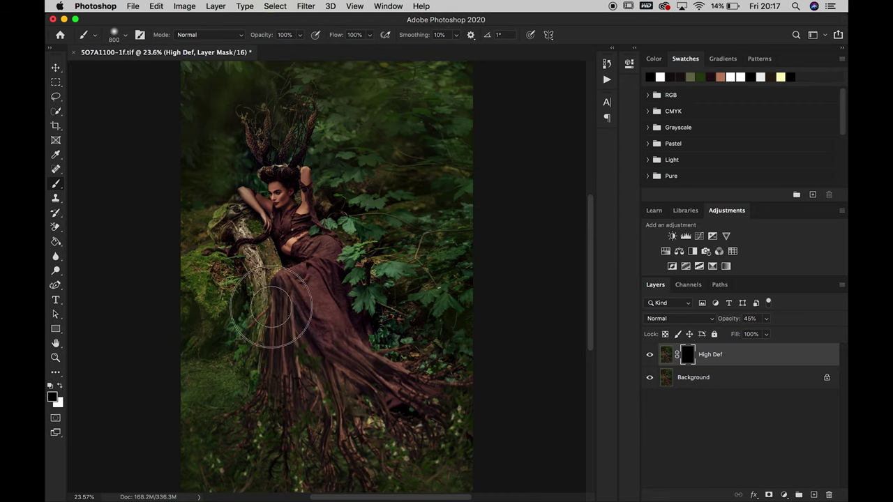
{"action": "key", "text": "x"}
{"action": "left_click_drag", "start_coordinate": [271, 307], "coordinate": [330, 331]}
{"action": "left_click_drag", "start_coordinate": [766, 319], "coordinate": [770, 333]}
{"action": "left_click", "coordinate": [215, 6]}
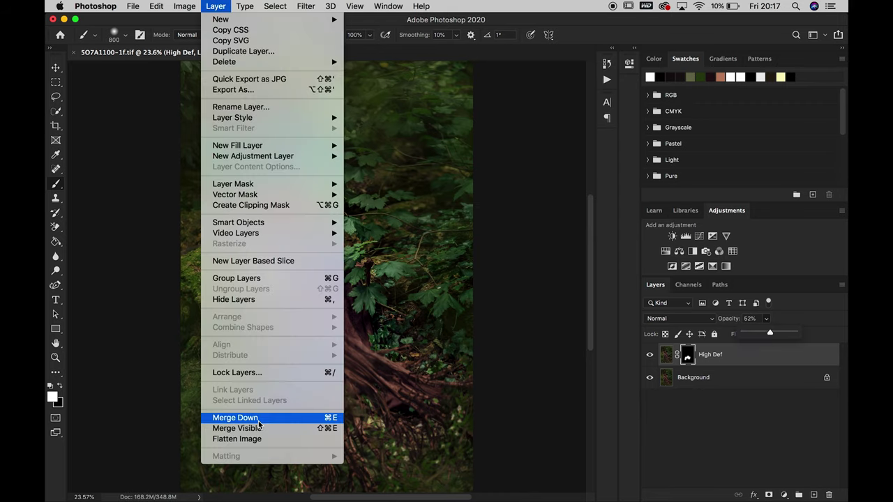
{"action": "left_click", "coordinate": [258, 419]}
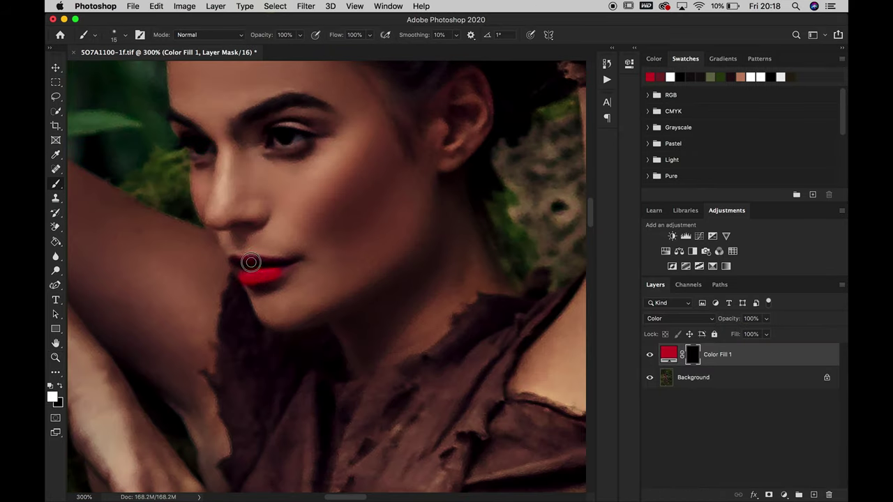
Fade the red lip colour to 34% and add a new Multiply paint layer at 59% opacity
{"action": "left_click_drag", "start_coordinate": [766, 319], "coordinate": [732, 332]}
{"action": "key", "text": "x"}
{"action": "key", "text": "x"}
{"action": "key", "text": "ctrl+alt+shift+n"}
{"action": "key", "text": "x"}
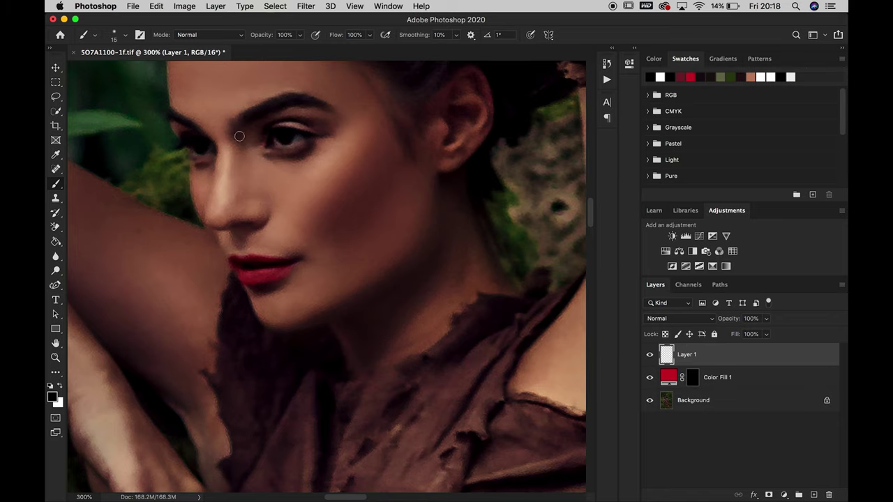
{"action": "left_click", "coordinate": [681, 319]}
{"action": "left_click", "coordinate": [659, 358]}
{"action": "left_click_drag", "start_coordinate": [767, 318], "coordinate": [745, 332]}
Add a paint layer with 35% brush opacity, then a skin-toned eyelid highlight layer at 7%
{"action": "key", "text": "ctrl+alt+shift+n"}
{"action": "key", "text": "3"}
{"action": "key", "text": "5"}
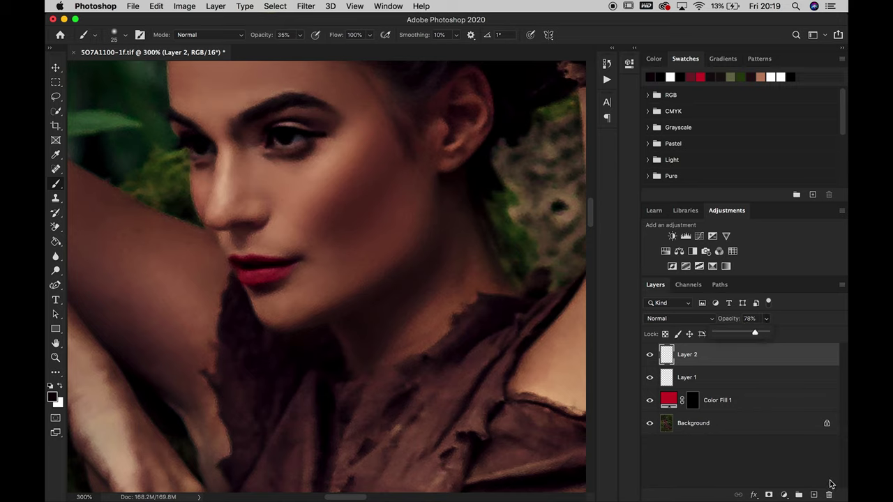
{"action": "key", "text": "ctrl+alt+shift+n"}
{"action": "left_click", "coordinate": [279, 124], "text": "alt"}
{"action": "left_click_drag", "start_coordinate": [766, 318], "coordinate": [720, 333]}
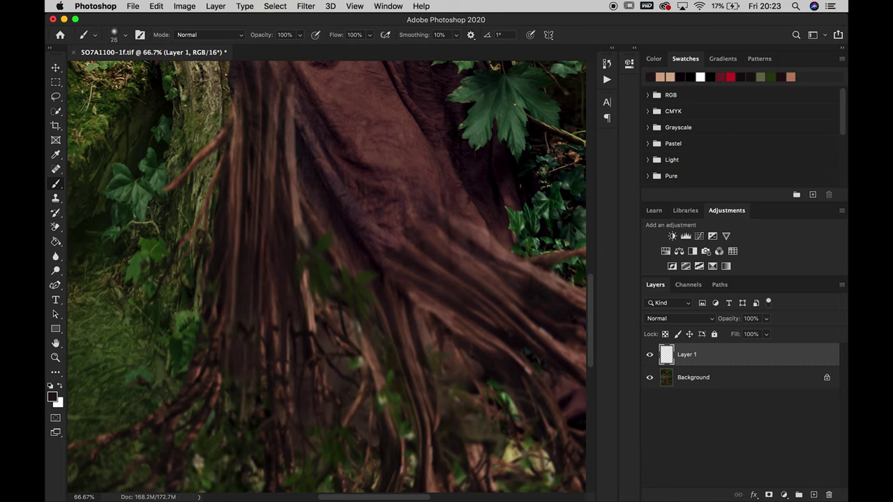
Paint dark shading along the gown's roots on a Multiply layer at about 14% opacity
{"action": "left_click_drag", "start_coordinate": [220, 352], "coordinate": [239, 84]}
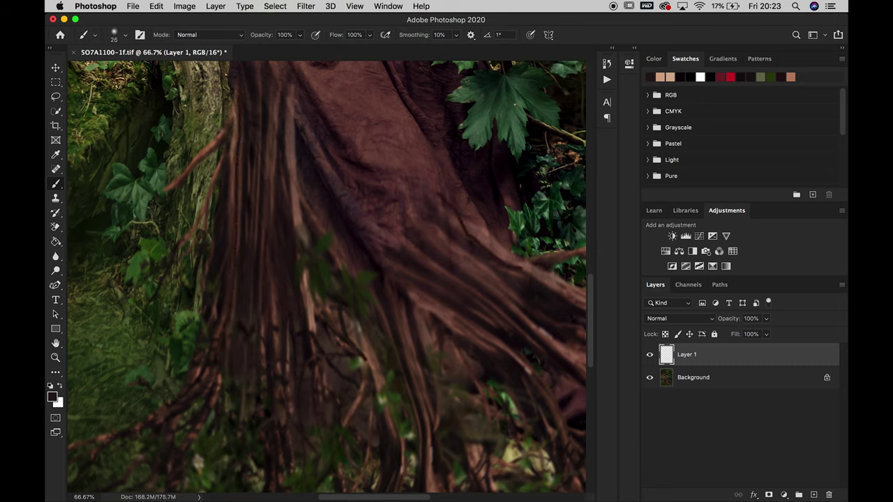
{"action": "left_click_drag", "start_coordinate": [766, 319], "coordinate": [752, 331]}
{"action": "left_click", "coordinate": [680, 318]}
{"action": "left_click", "coordinate": [663, 347]}
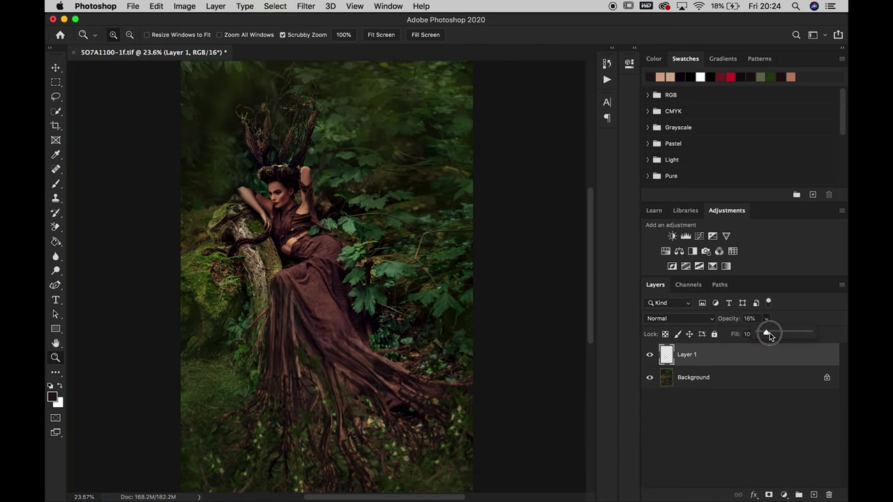
Add a second paint layer at 55% opacity and fit the whole image in view
{"action": "left_click", "coordinate": [813, 495]}
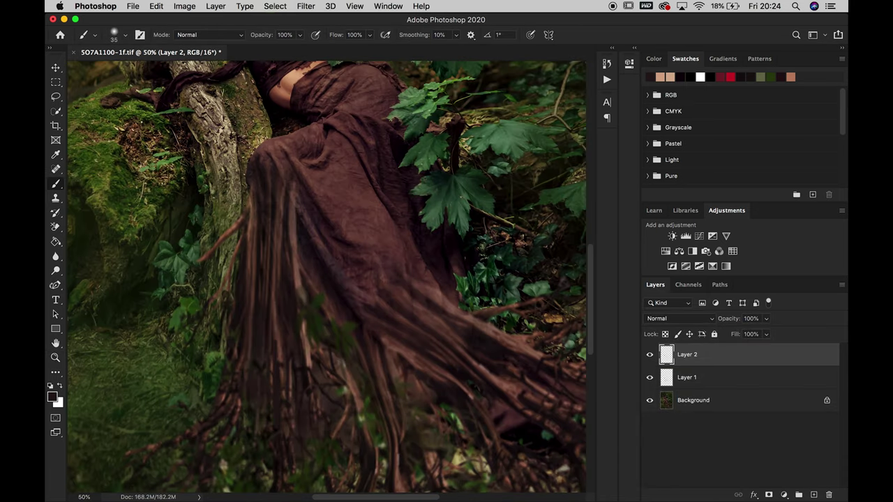
{"action": "scroll", "coordinate": [326, 277], "scroll_direction": "down", "scroll_amount": 3}
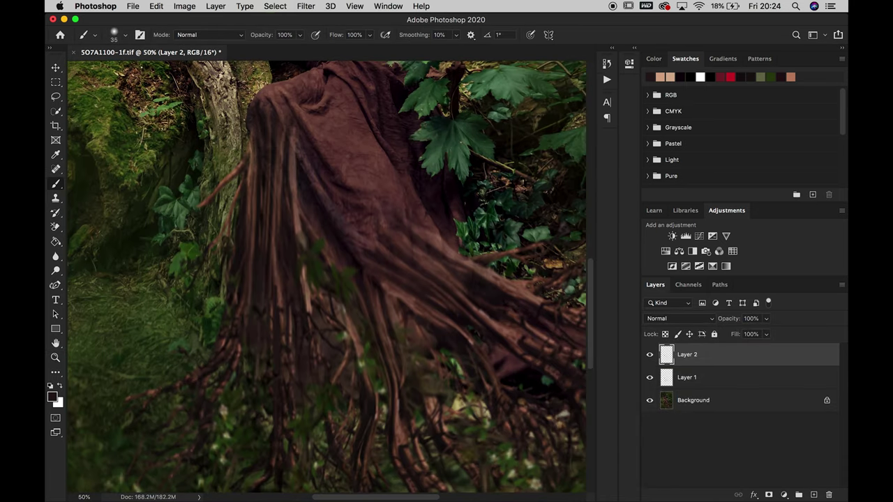
{"action": "scroll", "coordinate": [327, 277], "scroll_direction": "down", "scroll_amount": 3}
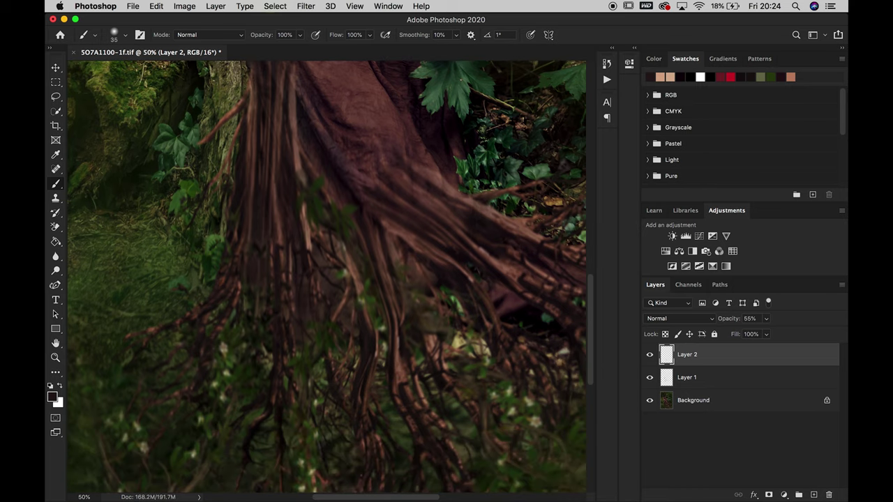
{"action": "scroll", "coordinate": [278, 420], "scroll_direction": "down", "scroll_amount": 3}
{"action": "key", "text": "ctrl+0"}
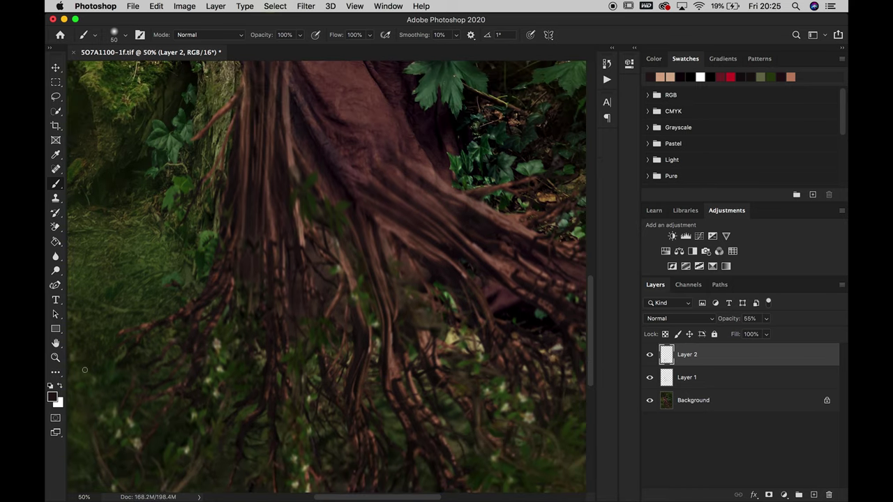
{"action": "key", "text": "z"}
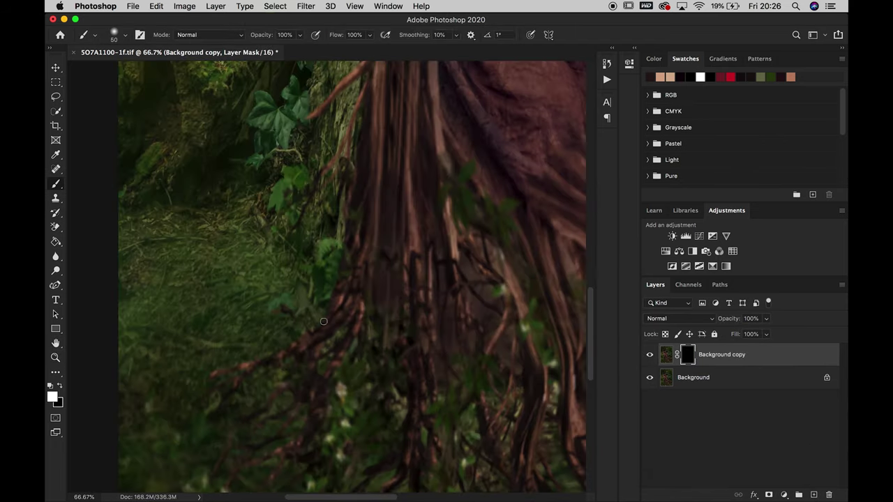
Fit the whole image in view and select the Background copy layer's opacity
{"action": "scroll", "coordinate": [399, 254], "scroll_direction": "down", "scroll_amount": 5}
{"action": "scroll", "coordinate": [393, 354], "scroll_direction": "right", "scroll_amount": 3}
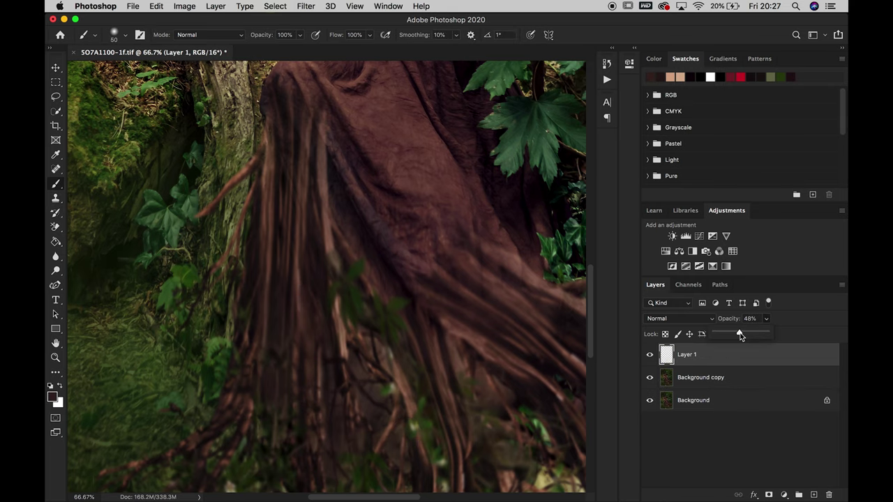
{"action": "key", "text": "z"}
{"action": "key", "text": "super+0"}
{"action": "left_click", "coordinate": [690, 378]}
{"action": "left_click", "coordinate": [766, 318]}
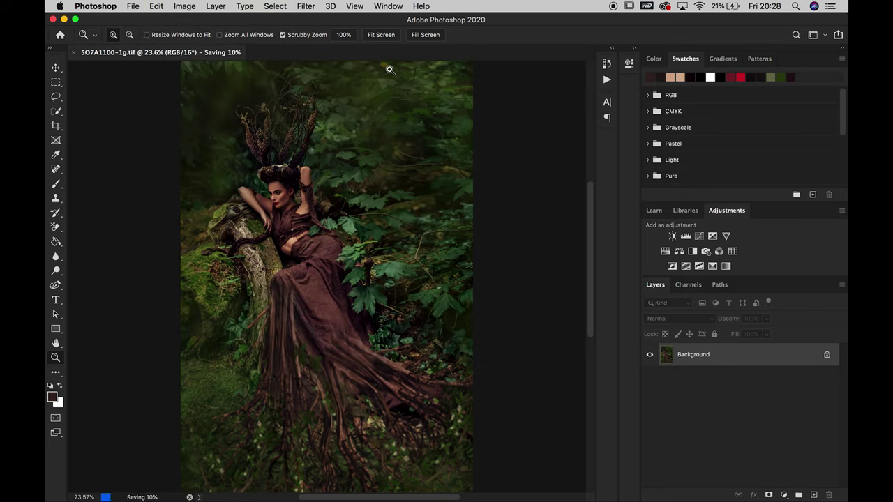
Enlarge the pasted roots over the dress and hide them behind a black mask
{"action": "key", "text": "ctrl+t"}
{"action": "left_click_drag", "start_coordinate": [335, 470], "coordinate": [325, 425]}
{"action": "key", "text": "Return"}
{"action": "left_click", "coordinate": [769, 496], "text": "alt"}
{"action": "key", "text": "b"}
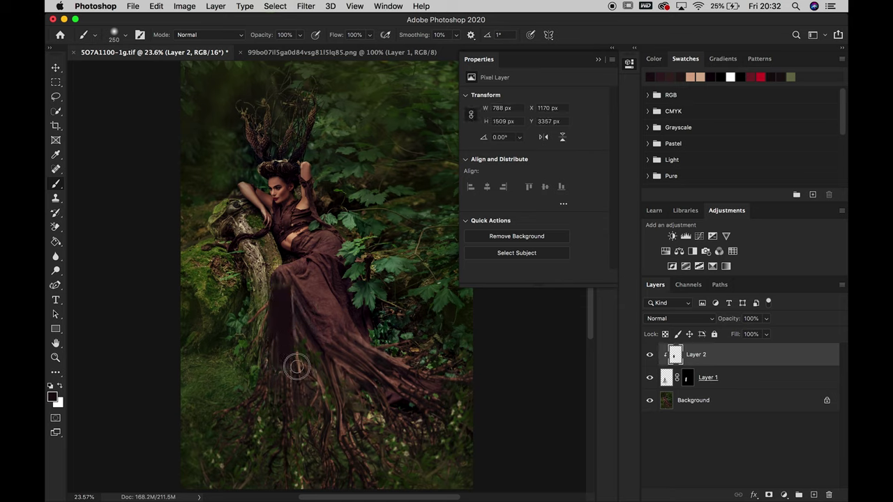
Set Layer 2 to Color blend, duplicate it at 53%, and set Layer 1 to about 91%
{"action": "left_click", "coordinate": [680, 318]}
{"action": "left_click", "coordinate": [663, 420]}
{"action": "key", "text": "ctrl+j"}
{"action": "left_click_drag", "start_coordinate": [767, 319], "coordinate": [772, 328]}
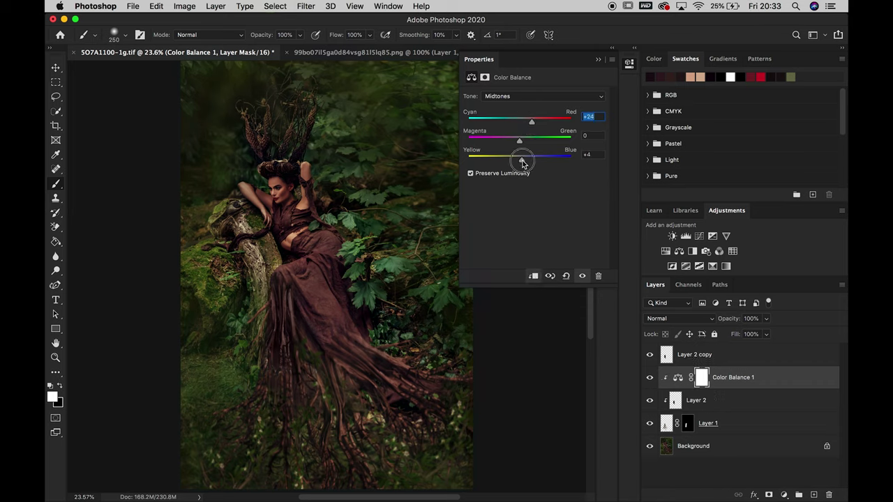
{"action": "left_click", "coordinate": [752, 419]}
{"action": "left_click_drag", "start_coordinate": [767, 318], "coordinate": [763, 336]}
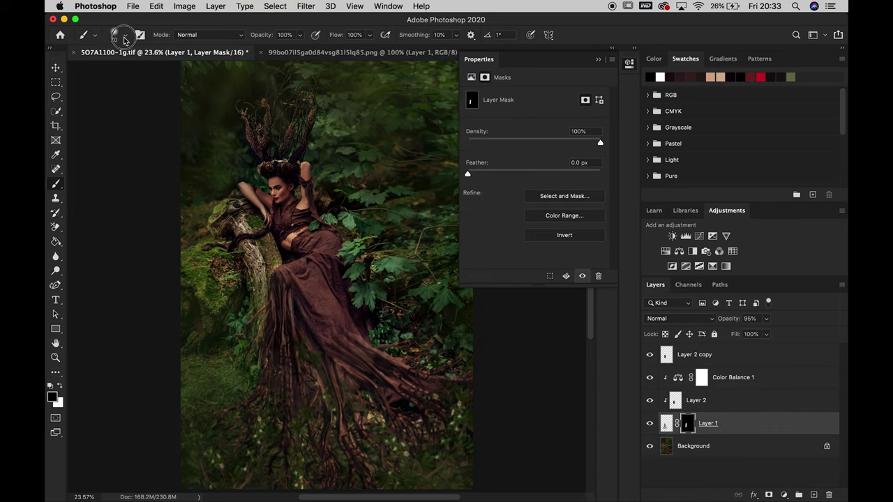
Group the root and colour layers into Group 1 with a white mask, using an 80 px brush
{"action": "left_click", "coordinate": [125, 40]}
{"action": "left_click", "coordinate": [271, 324]}
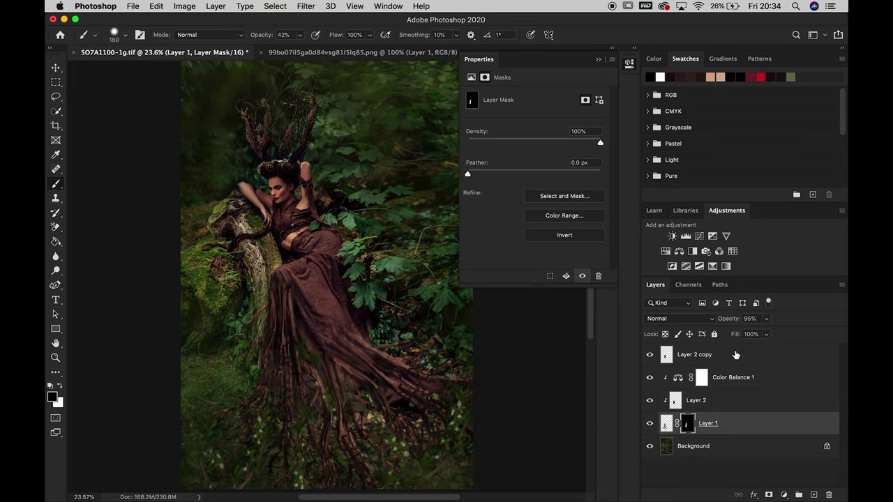
{"action": "left_click", "coordinate": [736, 355], "text": "shift"}
{"action": "key", "text": "super+g"}
{"action": "left_click", "coordinate": [768, 494]}
{"action": "left_click", "coordinate": [124, 35]}
{"action": "left_click_drag", "start_coordinate": [143, 66], "coordinate": [115, 67]}
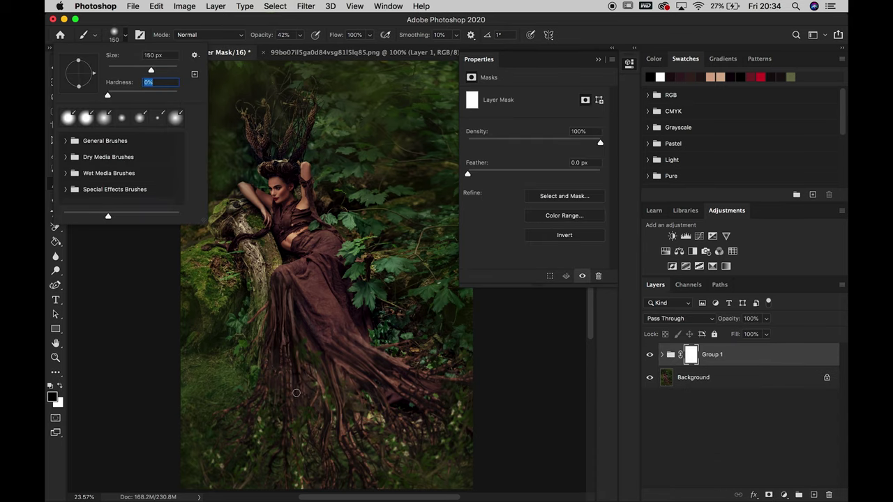
{"action": "left_click", "coordinate": [292, 363]}
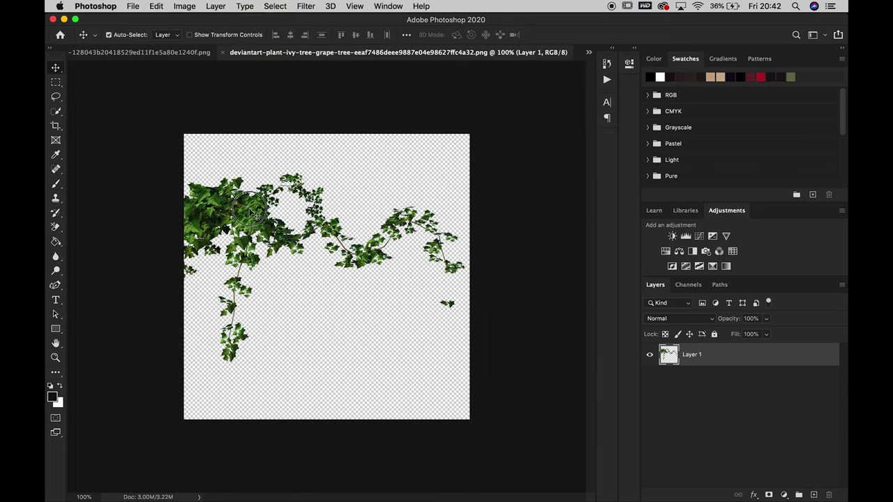
Fit the ivy over the gown with clipped Curves, plus a masked copy rotated about -32°
{"action": "left_click", "coordinate": [570, 54]}
{"action": "mouse_move", "coordinate": [300, 429]}
{"action": "left_mouse_down"}
{"action": "mouse_move", "coordinate": [440, 411]}
{"action": "mouse_move", "coordinate": [431, 418]}
{"action": "left_mouse_up"}
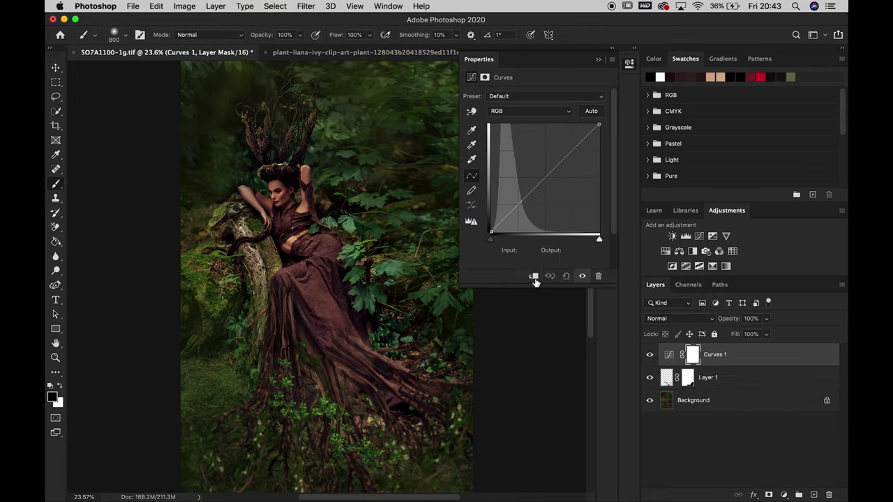
{"action": "left_click", "coordinate": [534, 277]}
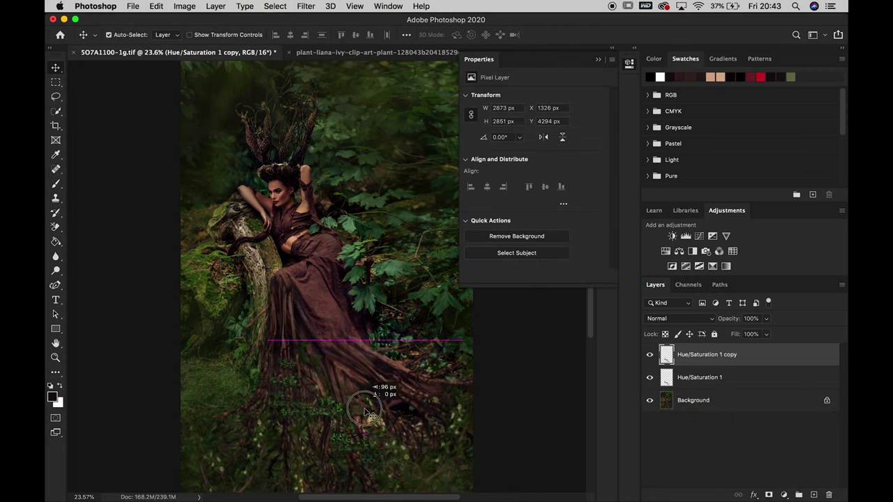
{"action": "mouse_move", "coordinate": [379, 389]}
{"action": "left_mouse_down"}
{"action": "mouse_move", "coordinate": [408, 394]}
{"action": "mouse_move", "coordinate": [555, 357]}
{"action": "left_mouse_up"}
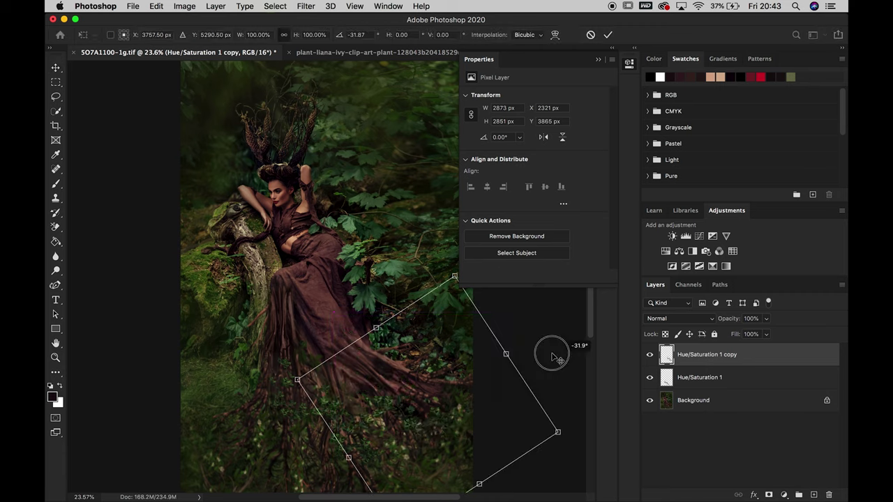
{"action": "key", "text": "Return"}
{"action": "left_click", "coordinate": [769, 494]}
{"action": "key", "text": "b"}
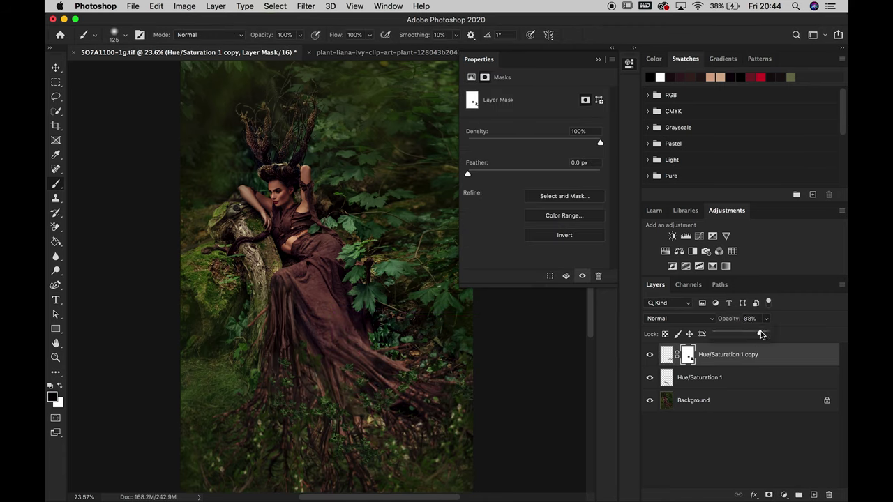
{"action": "left_click", "coordinate": [649, 355]}
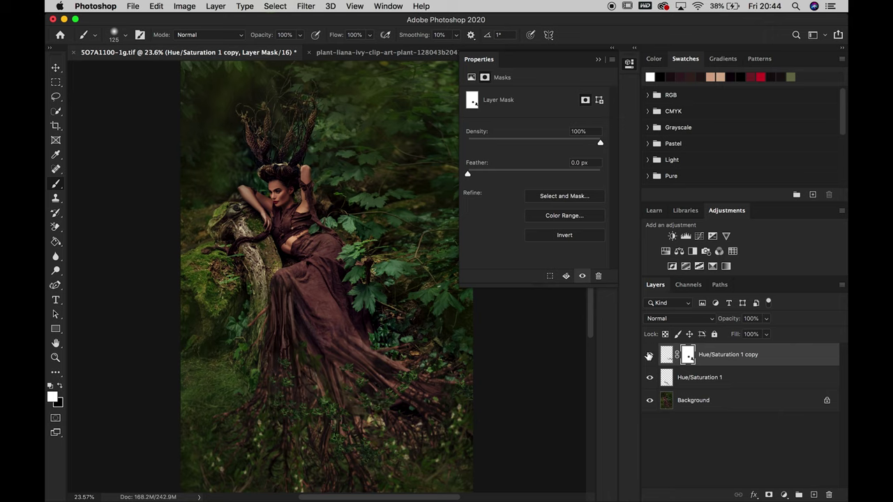
Duplicate the ivy copy, mask it and move it up over the dress, deleting an extra copy
{"action": "left_click", "coordinate": [57, 67]}
{"action": "mouse_move", "coordinate": [407, 382]}
{"action": "left_mouse_down"}
{"action": "mouse_move", "coordinate": [472, 384]}
{"action": "mouse_move", "coordinate": [479, 409]}
{"action": "mouse_move", "coordinate": [495, 420]}
{"action": "left_mouse_up"}
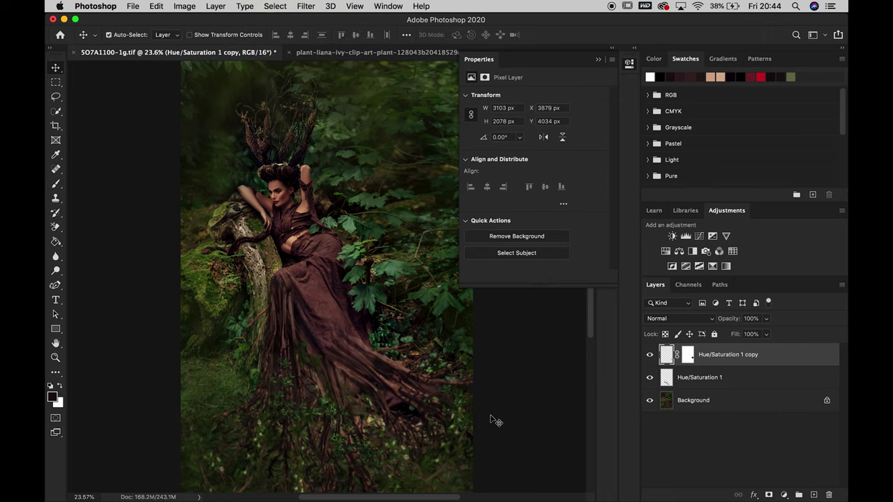
{"action": "left_click", "coordinate": [769, 495]}
{"action": "key", "text": "ctrl+t"}
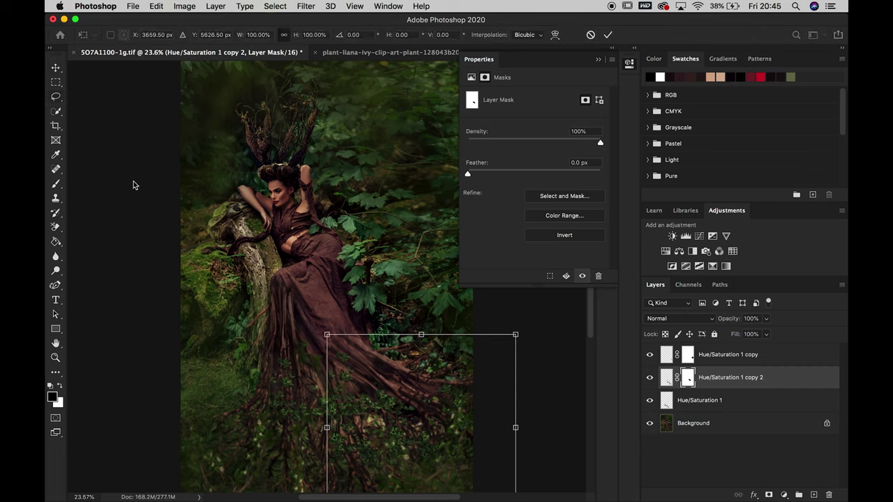
{"action": "mouse_move", "coordinate": [445, 431]}
{"action": "left_mouse_down"}
{"action": "mouse_move", "coordinate": [409, 150]}
{"action": "mouse_move", "coordinate": [289, 275]}
{"action": "mouse_move", "coordinate": [347, 294]}
{"action": "left_mouse_up"}
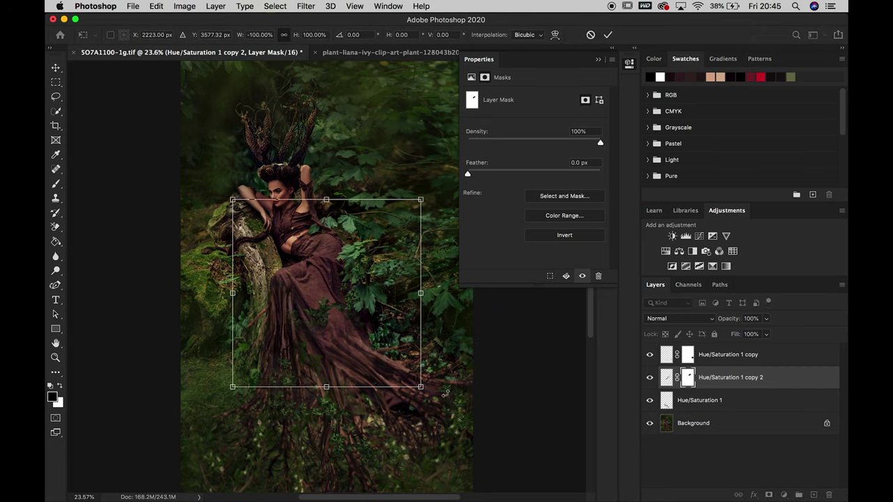
{"action": "key", "text": "Return"}
{"action": "key", "text": "Delete"}
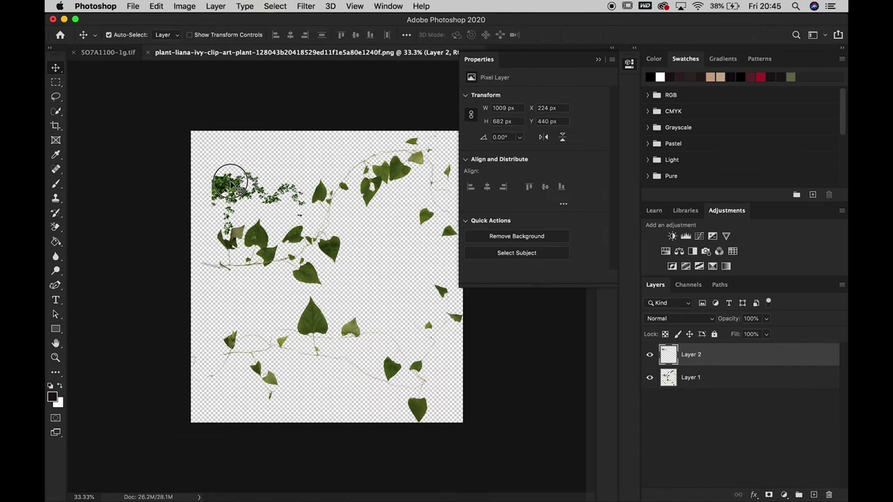
Place the plant on the lower gown and give it a layer mask
{"action": "left_click_drag", "start_coordinate": [292, 400], "coordinate": [352, 366]}
{"action": "key", "text": "ctrl+t"}
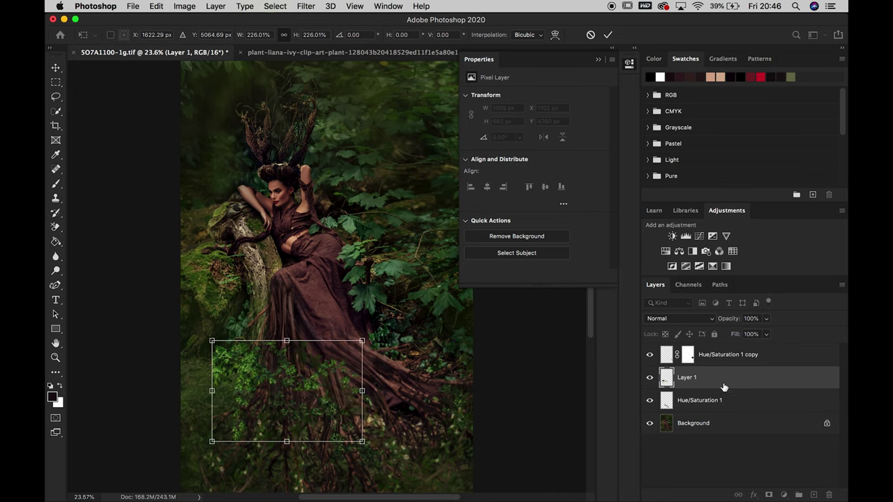
{"action": "key", "text": "Return"}
{"action": "left_click", "coordinate": [769, 495]}
{"action": "key", "text": "b"}
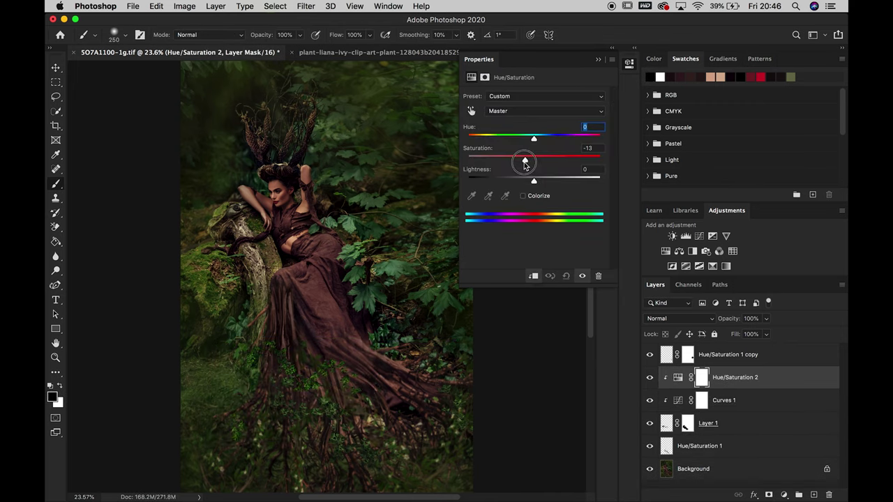
Lower Layer 1 to about 82% and merge the plant with its adjustments
{"action": "left_click", "coordinate": [761, 427]}
{"action": "left_click_drag", "start_coordinate": [766, 318], "coordinate": [758, 335]}
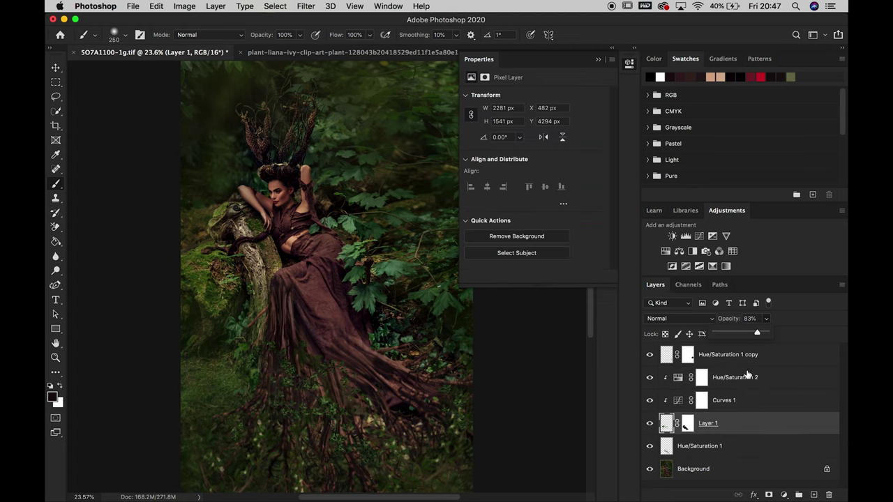
{"action": "left_click", "coordinate": [739, 377], "text": "shift"}
{"action": "key", "text": "ctrl+e"}
{"action": "key", "text": "ctrl+e"}
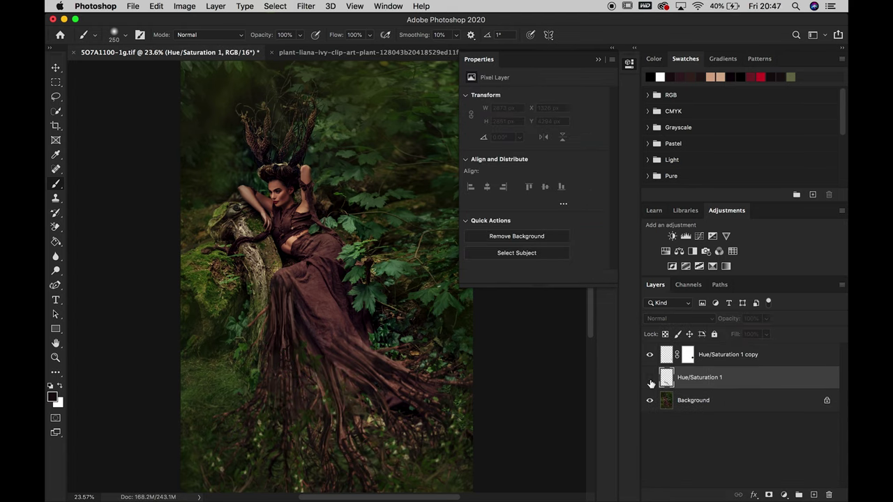
Check the detail up close, then add darker shading over the skirt roots
{"action": "left_click", "coordinate": [55, 358]}
{"action": "left_click", "coordinate": [268, 387]}
{"action": "left_click", "coordinate": [535, 470], "text": "alt"}
{"action": "left_click", "coordinate": [314, 419]}
{"action": "left_click", "coordinate": [314, 418], "text": "alt"}
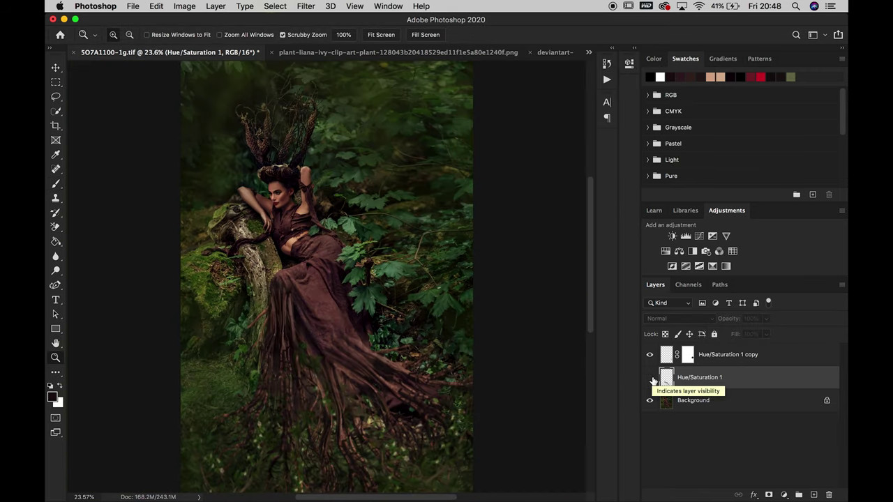
{"action": "key", "text": "v"}
{"action": "left_click_drag", "start_coordinate": [323, 403], "coordinate": [441, 478]}
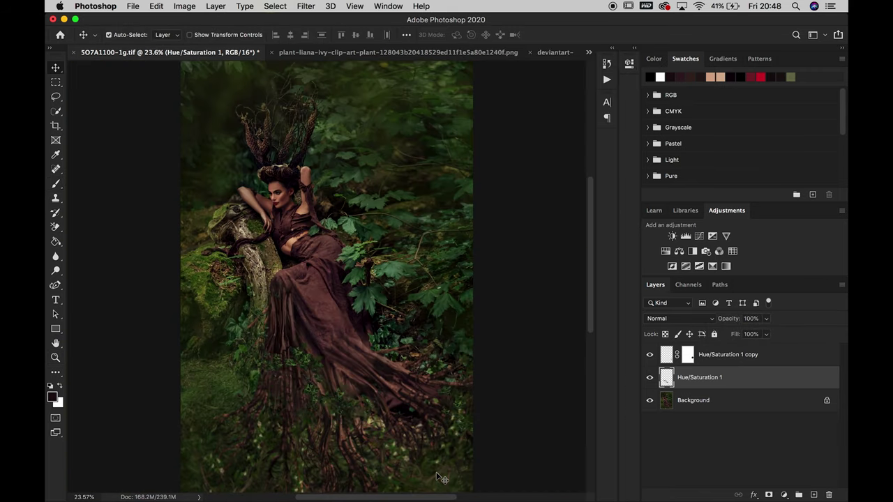
Duplicate Hue/Saturation 1, nudge the copy, and apply a Gaussian Blur to it
{"action": "key", "text": "super+j"}
{"action": "key", "text": "super+t"}
{"action": "key", "text": "Return"}
{"action": "left_click_drag", "start_coordinate": [395, 260], "coordinate": [411, 275]}
{"action": "left_click", "coordinate": [306, 7]}
{"action": "left_click", "coordinate": [488, 230]}
{"action": "left_click", "coordinate": [618, 293]}
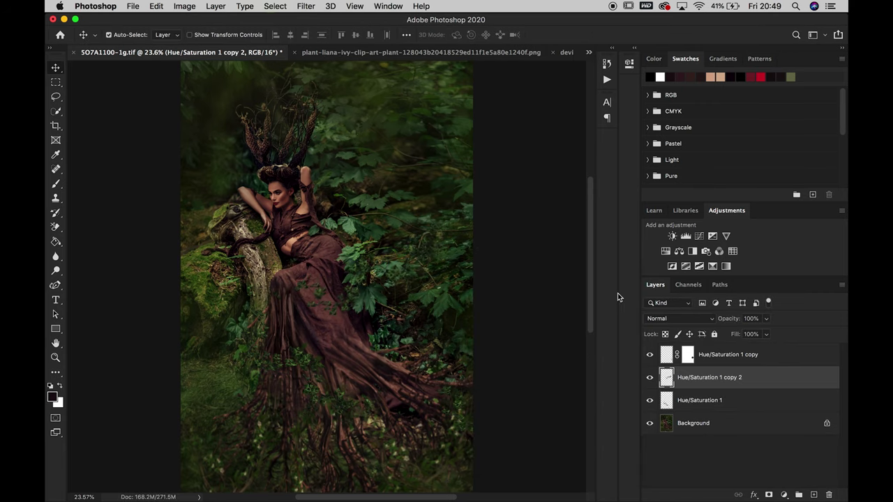
{"action": "left_click", "coordinate": [699, 400]}
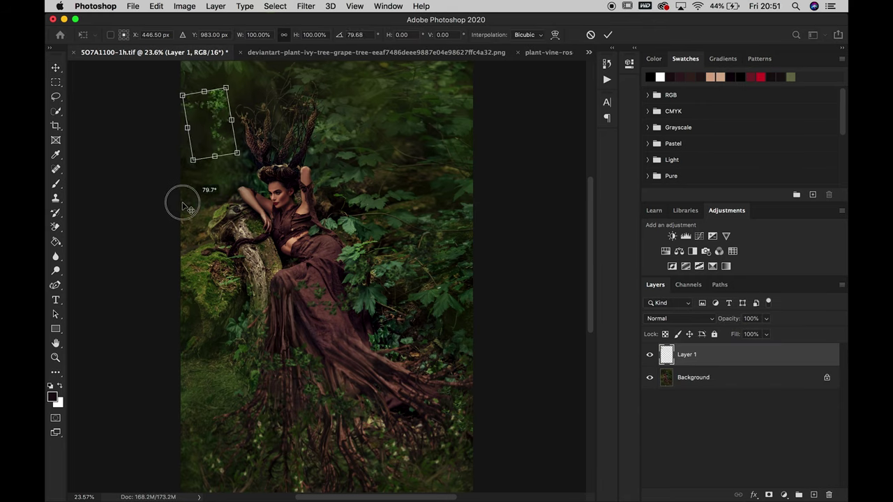
Enlarge and rotate the plant on the left, mask it, and set 88% opacity
{"action": "left_click_drag", "start_coordinate": [182, 207], "coordinate": [98, 342]}
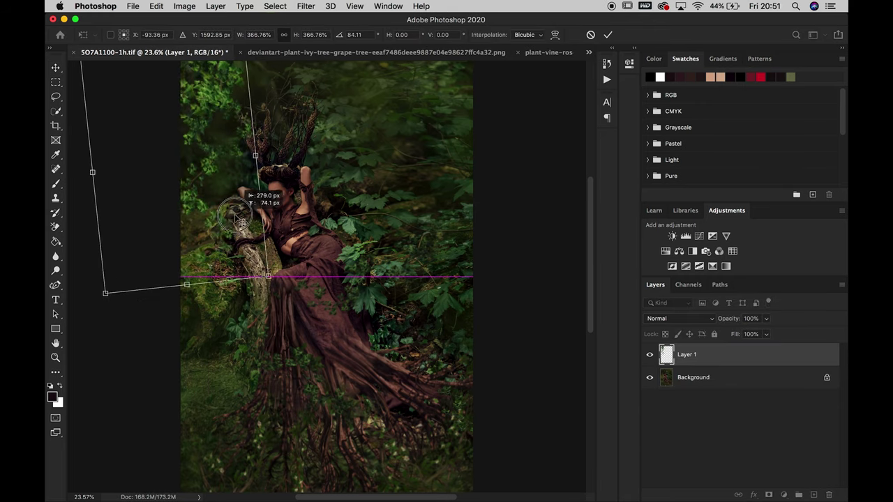
{"action": "left_click_drag", "start_coordinate": [239, 283], "coordinate": [239, 286]}
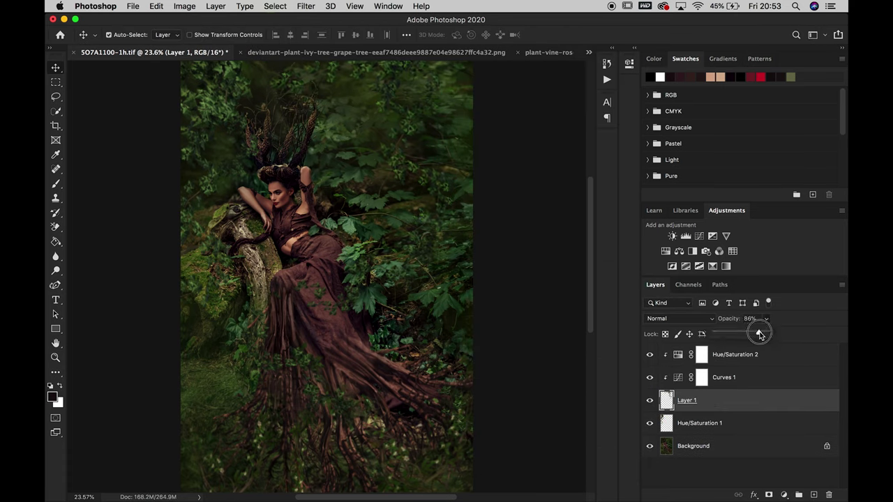
{"action": "left_click", "coordinate": [769, 495]}
{"action": "key", "text": "b"}
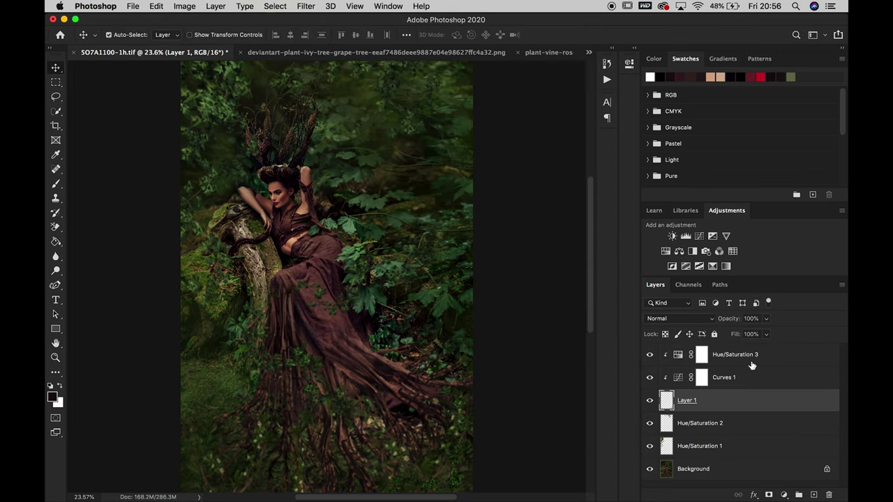
{"action": "left_click_drag", "start_coordinate": [766, 318], "coordinate": [761, 334]}
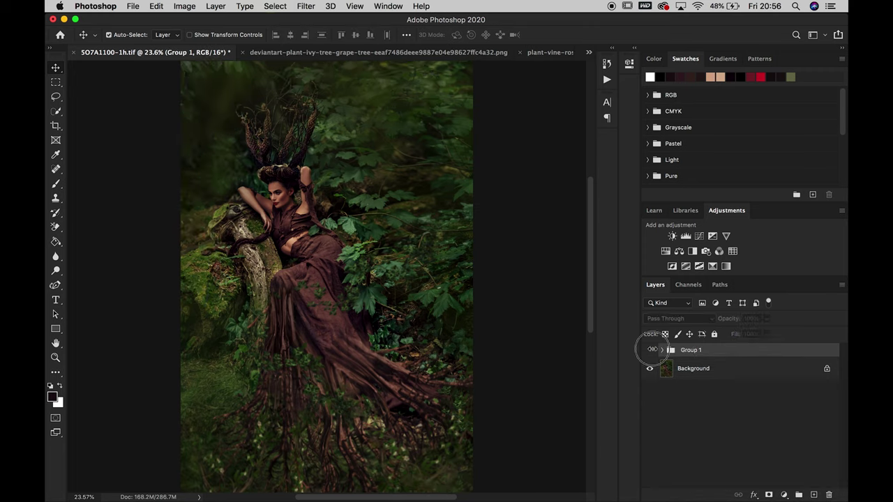
Add a Color Balance shifting midtones toward red and reduce saturation to -30
{"action": "left_click", "coordinate": [679, 251]}
{"action": "left_click_drag", "start_coordinate": [519, 122], "coordinate": [546, 122]}
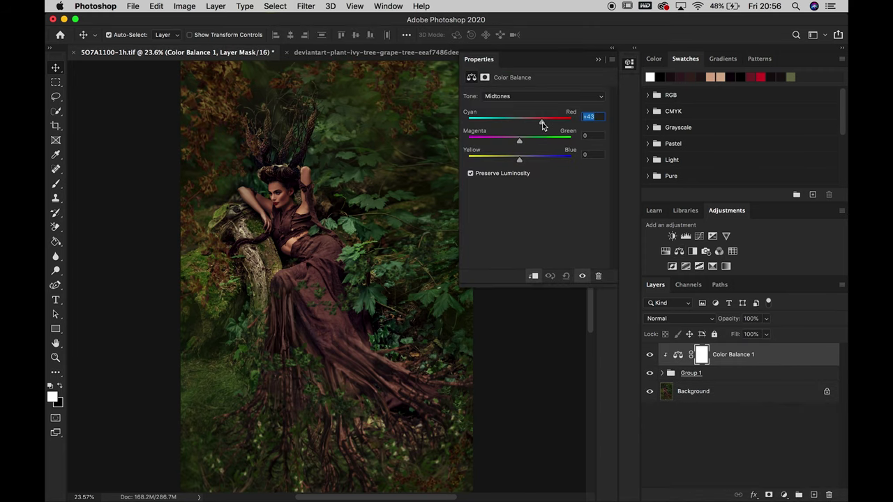
{"action": "left_click_drag", "start_coordinate": [525, 159], "coordinate": [515, 162]}
{"action": "left_click", "coordinate": [691, 396]}
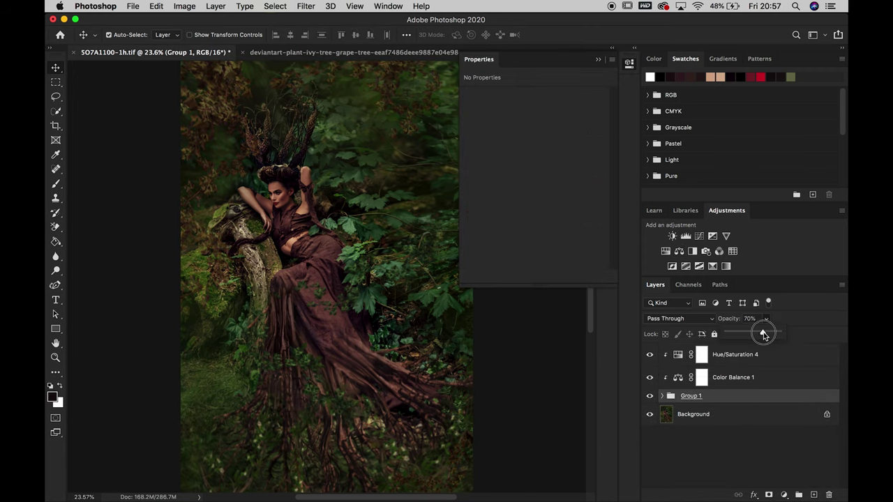
{"action": "left_click", "coordinate": [680, 379]}
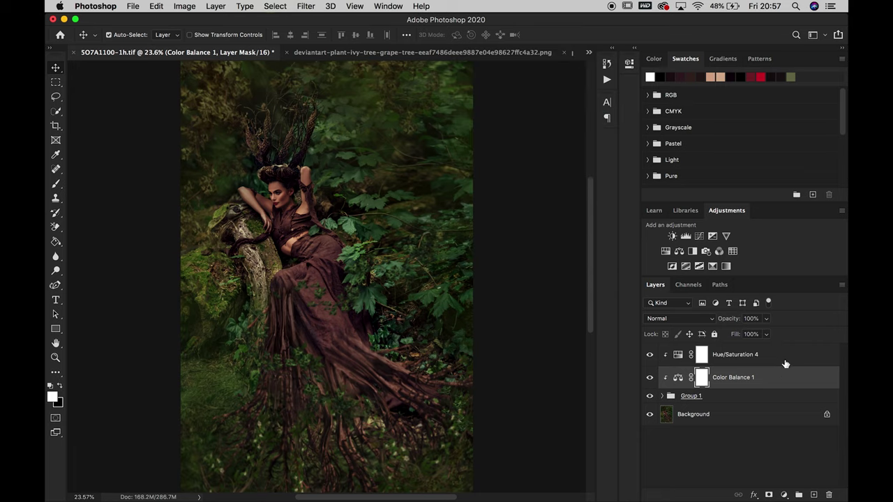
Set Color Balance 1 to 83% opacity with cyan-red pushed to +51
{"action": "left_click", "coordinate": [781, 357], "text": "shift"}
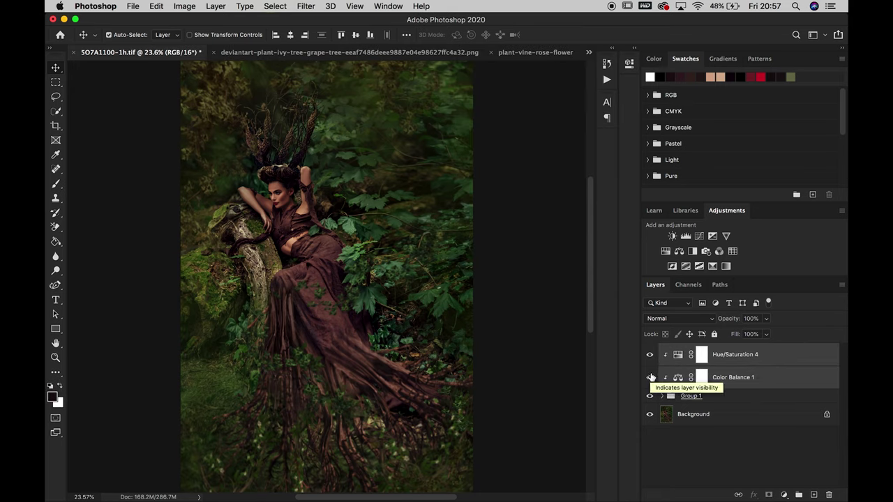
{"action": "left_click", "coordinate": [702, 378]}
{"action": "left_click_drag", "start_coordinate": [766, 318], "coordinate": [758, 335]}
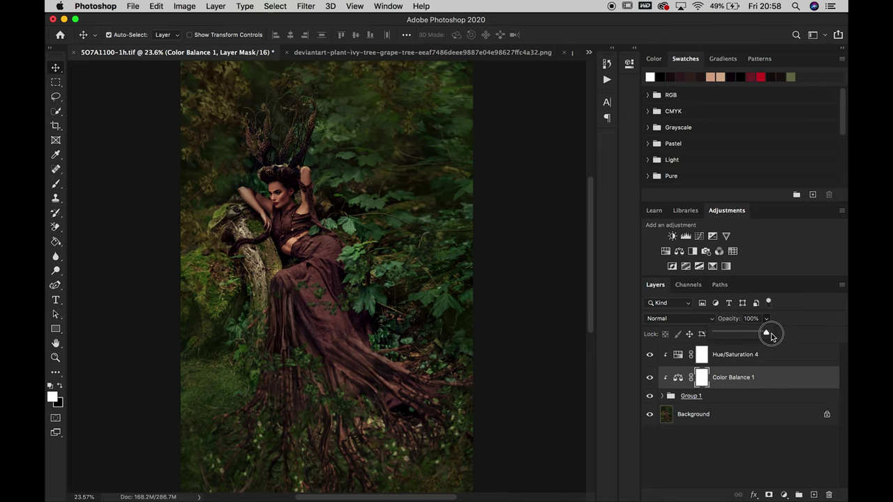
{"action": "left_click", "coordinate": [677, 378]}
{"action": "left_click_drag", "start_coordinate": [542, 120], "coordinate": [547, 124]}
{"action": "left_click", "coordinate": [598, 59]}
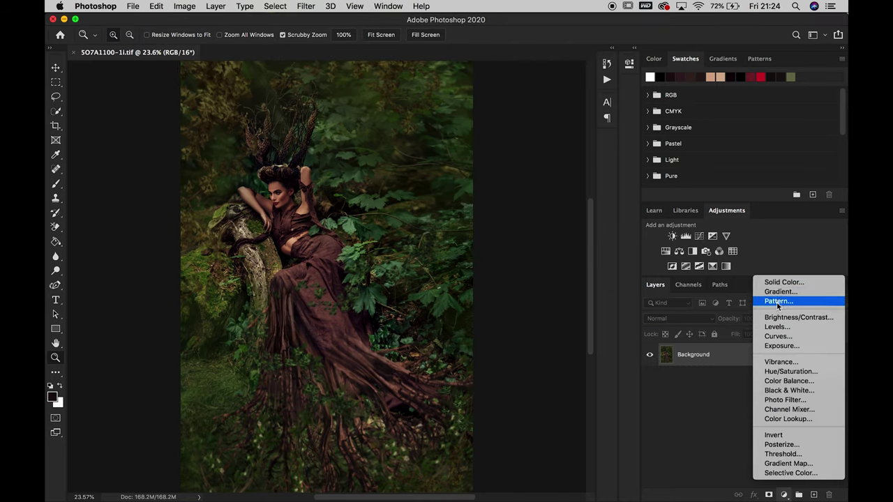
{"action": "left_click", "coordinate": [780, 292]}
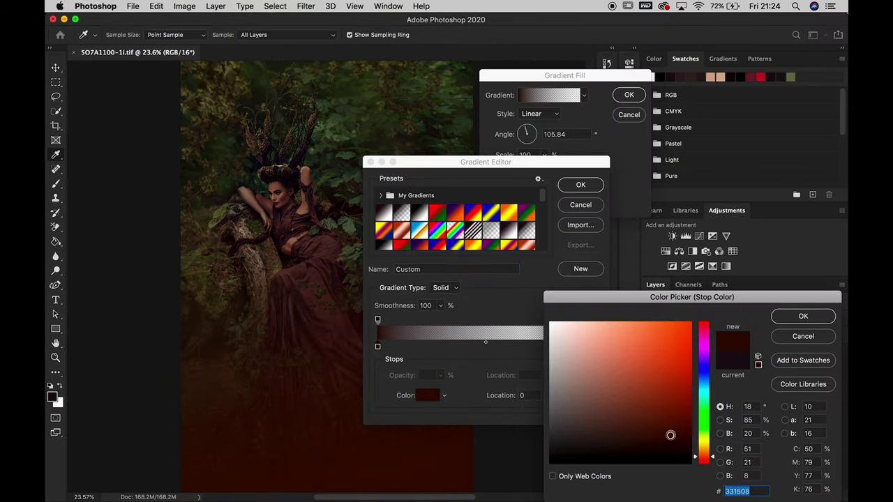
Set Gradient Fill 1 to 37% opacity, revisit its settings, and add a new empty layer
{"action": "left_click", "coordinate": [628, 93]}
{"action": "left_click_drag", "start_coordinate": [766, 318], "coordinate": [735, 333]}
{"action": "double_click", "coordinate": [668, 355]}
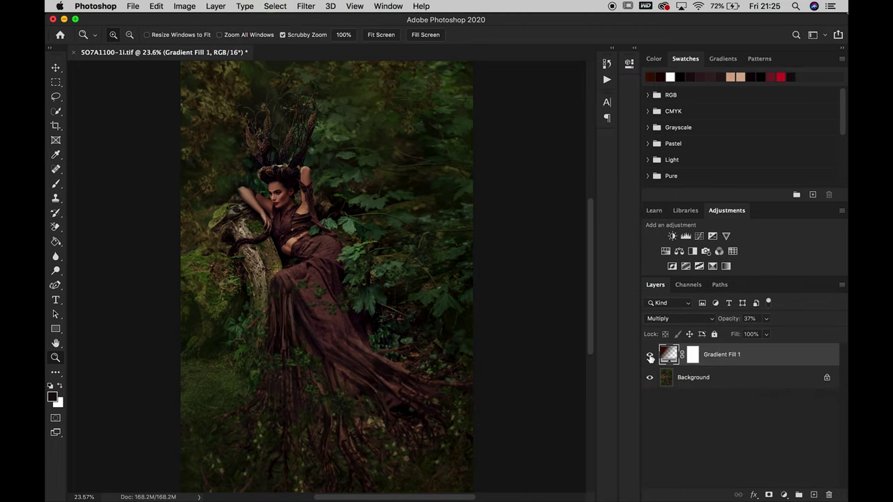
{"action": "key", "text": "ctrl+shift+alt+n"}
{"action": "key", "text": "b"}
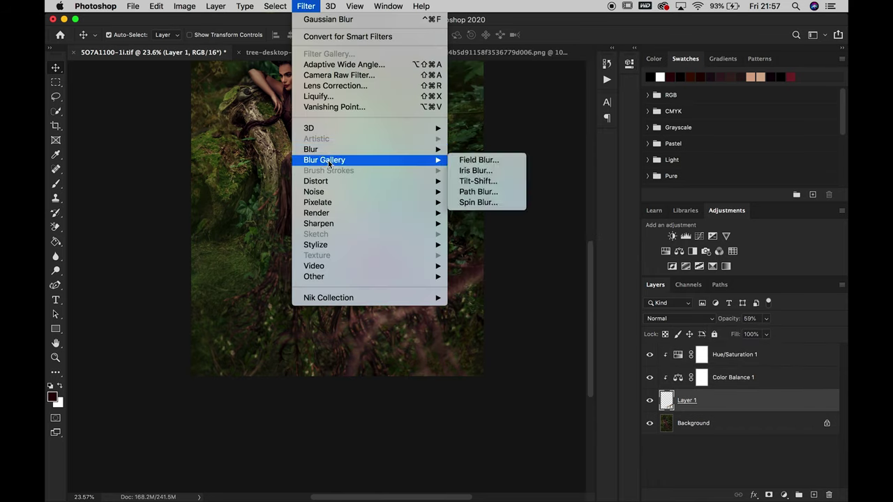
Fade Layer 1 from 32% down to 25% opacity
{"action": "left_click_drag", "start_coordinate": [767, 319], "coordinate": [754, 335]}
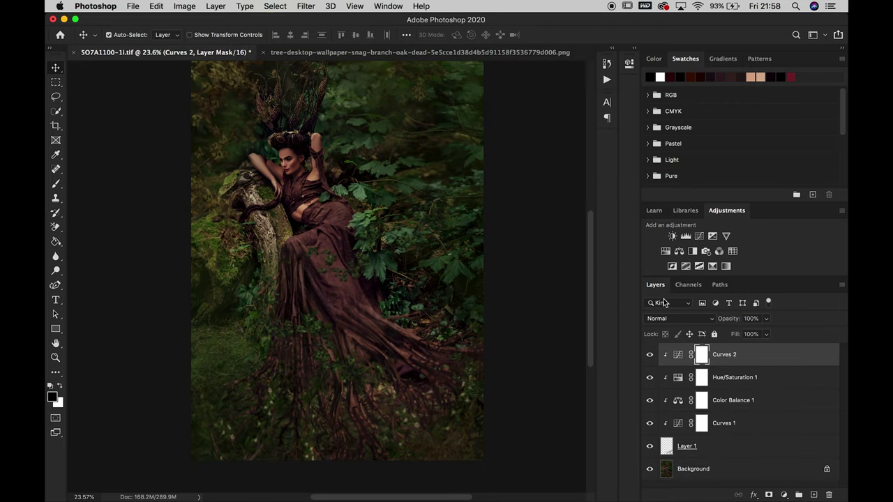
{"action": "left_click", "coordinate": [666, 445]}
{"action": "left_click_drag", "start_coordinate": [766, 318], "coordinate": [760, 335]}
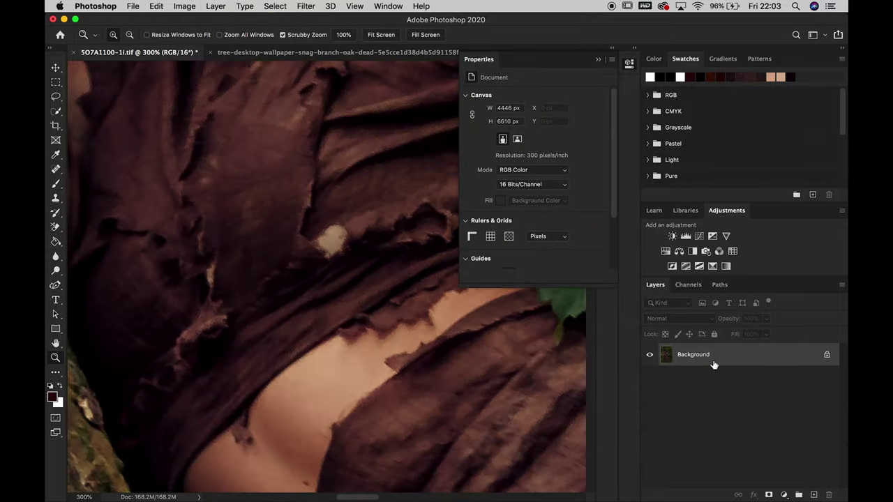
Crop the image tighter, extending the crop to the bottom-right corner
{"action": "key", "text": "z"}
{"action": "key", "text": "ctrl+0"}
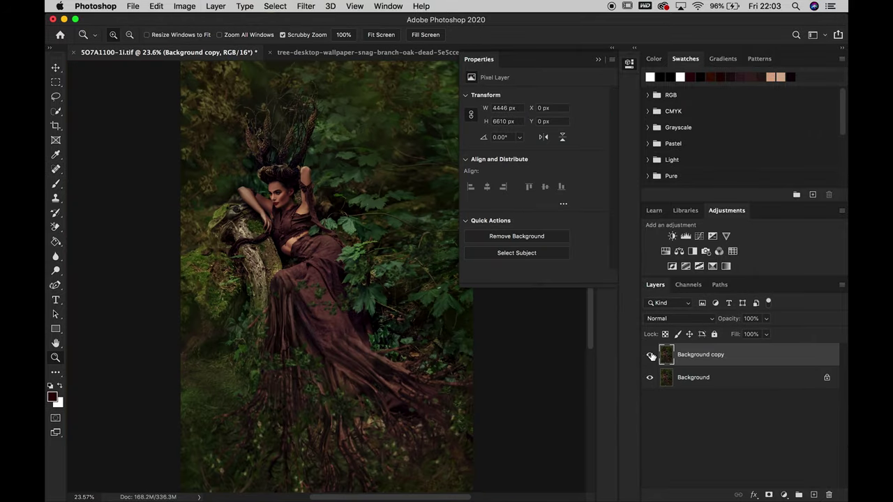
{"action": "key", "text": "7"}
{"action": "key", "text": "7"}
{"action": "left_click_drag", "start_coordinate": [300, 209], "coordinate": [501, 321]}
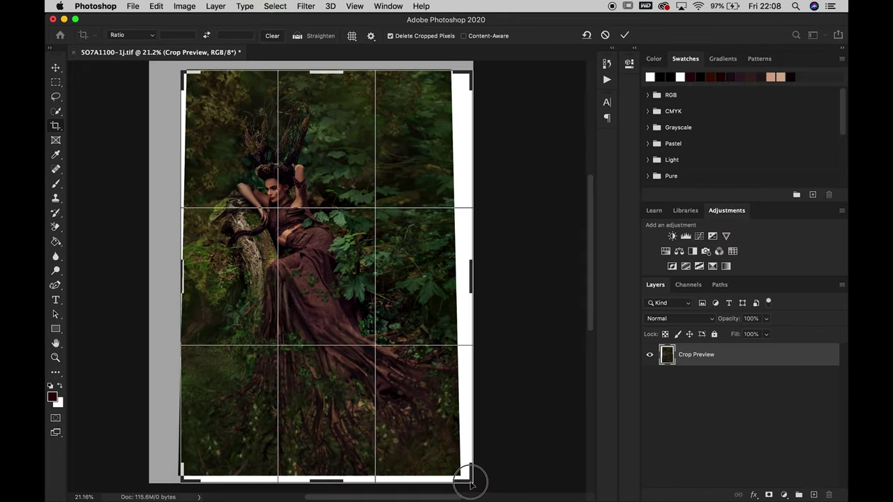
{"action": "left_click_drag", "start_coordinate": [468, 472], "coordinate": [463, 470]}
{"action": "key", "text": "Return"}
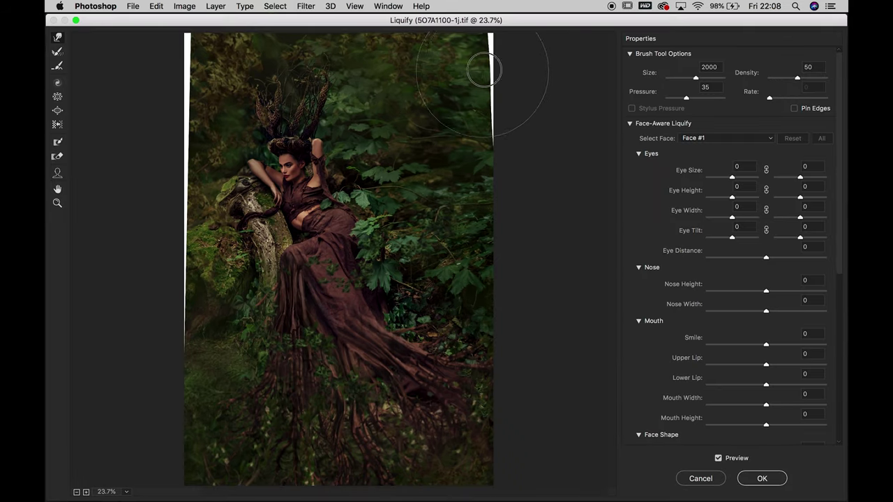
Warp away the white gaps at the top right and along the left edge
{"action": "left_click_drag", "start_coordinate": [483, 70], "coordinate": [498, 112]}
{"action": "key", "text": "bracketleft"}
{"action": "key", "text": "bracketleft"}
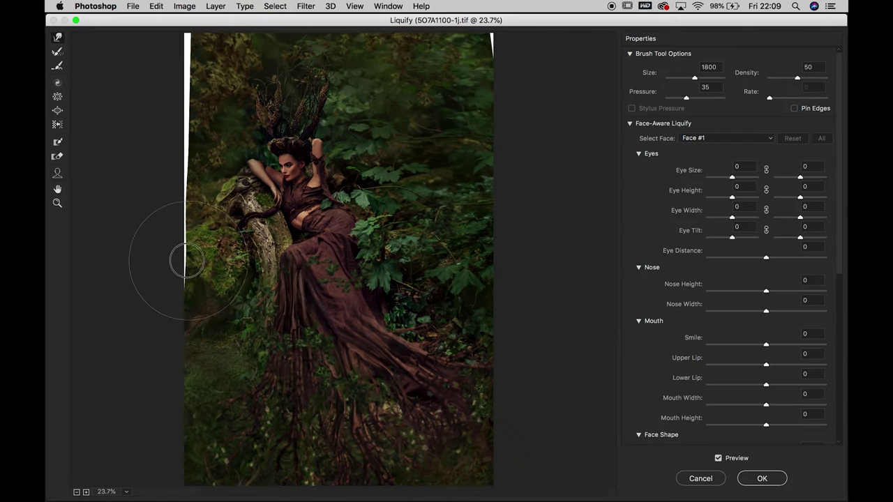
{"action": "left_click_drag", "start_coordinate": [186, 260], "coordinate": [183, 140]}
{"action": "key", "text": "bracketleft"}
{"action": "key", "text": "bracketleft"}
{"action": "key", "text": "bracketleft"}
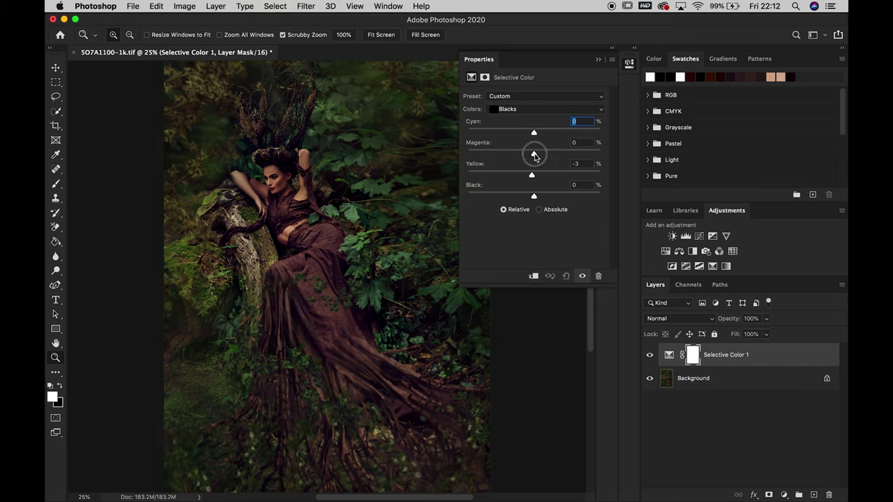
Add Selective Color 2 with blacks' black at +1 and tweaked neutrals yellow and black
{"action": "left_click", "coordinate": [669, 378]}
{"action": "left_click_drag", "start_coordinate": [534, 196], "coordinate": [536, 198]}
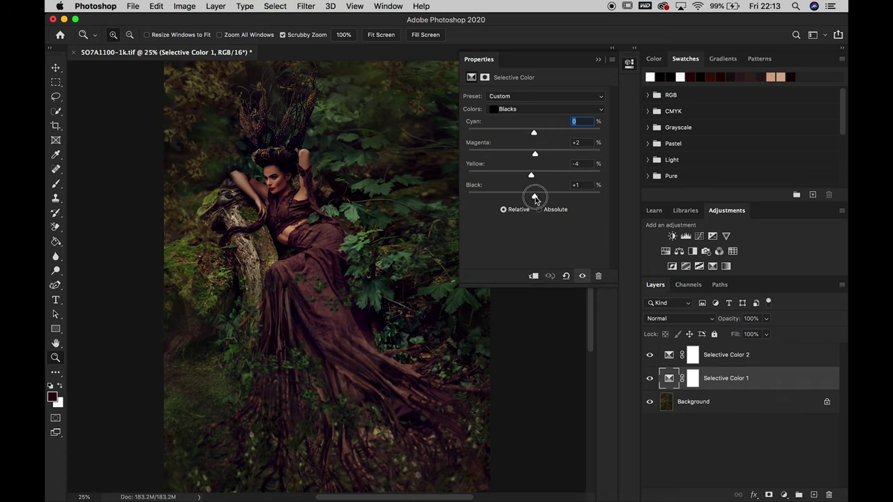
{"action": "left_click", "coordinate": [669, 355]}
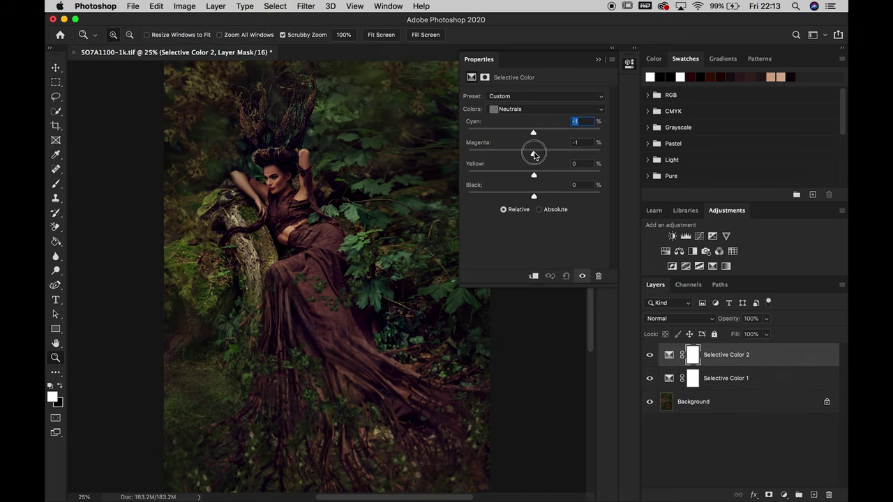
{"action": "left_click_drag", "start_coordinate": [536, 176], "coordinate": [535, 197]}
{"action": "left_click", "coordinate": [757, 380]}
Add a third Selective Color layer and group all three into Group 1
{"action": "left_click", "coordinate": [784, 495]}
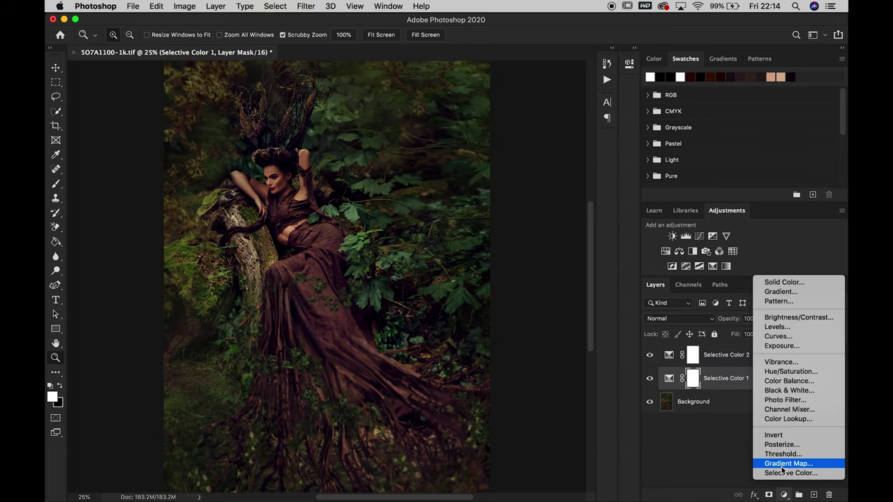
{"action": "left_click", "coordinate": [775, 471]}
{"action": "left_click", "coordinate": [726, 354]}
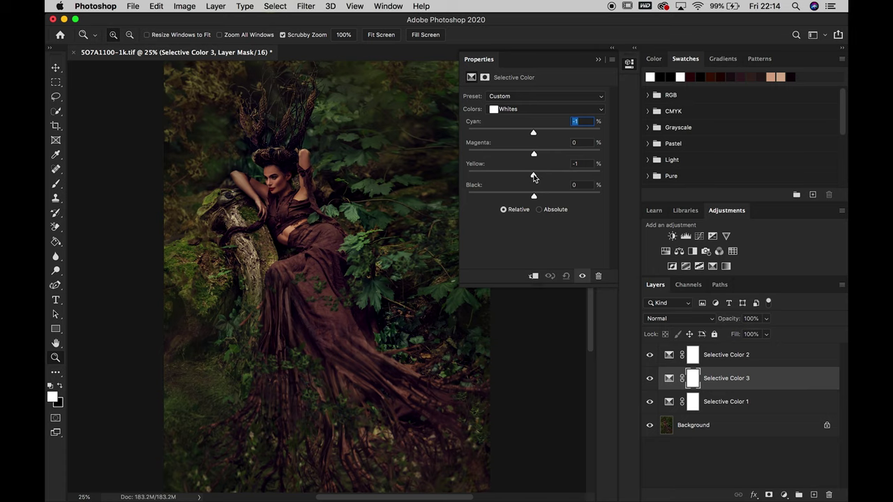
{"action": "left_click", "coordinate": [757, 401], "text": "shift"}
{"action": "key", "text": "ctrl+g"}
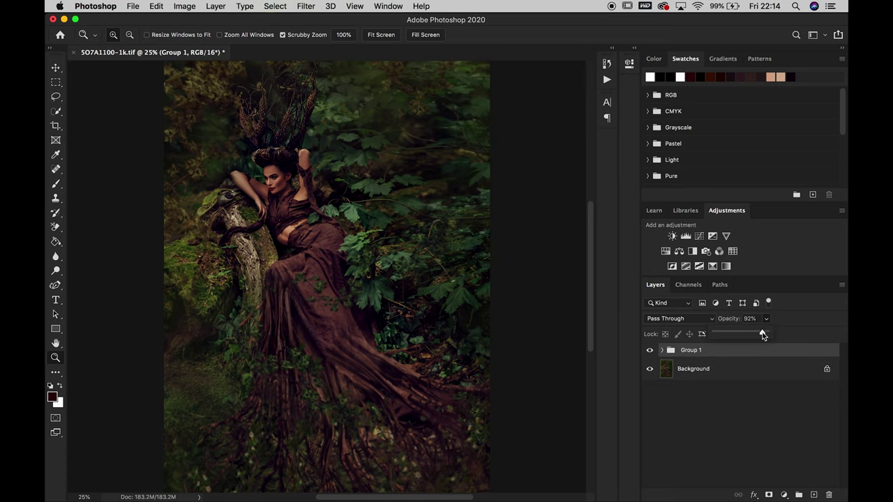
Mask Group 1, set it to 92% opacity, and paint the mask with a low-opacity white brush
{"action": "left_click", "coordinate": [769, 495]}
{"action": "key", "text": "b"}
{"action": "key", "text": "d"}
{"action": "key", "text": "Return"}
{"action": "left_click_drag", "start_coordinate": [769, 336], "coordinate": [766, 335]}
{"action": "key", "text": "2"}
{"action": "key", "text": "6"}
{"action": "key", "text": "x"}
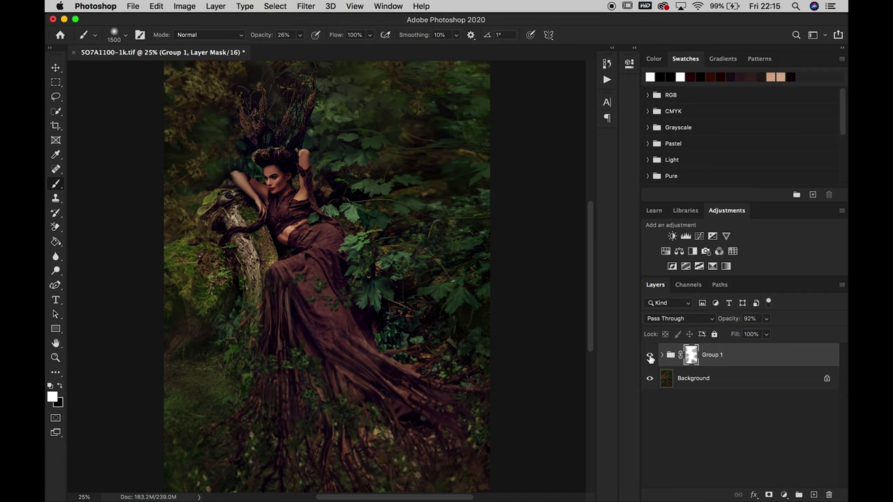
{"action": "left_click", "coordinate": [665, 251]}
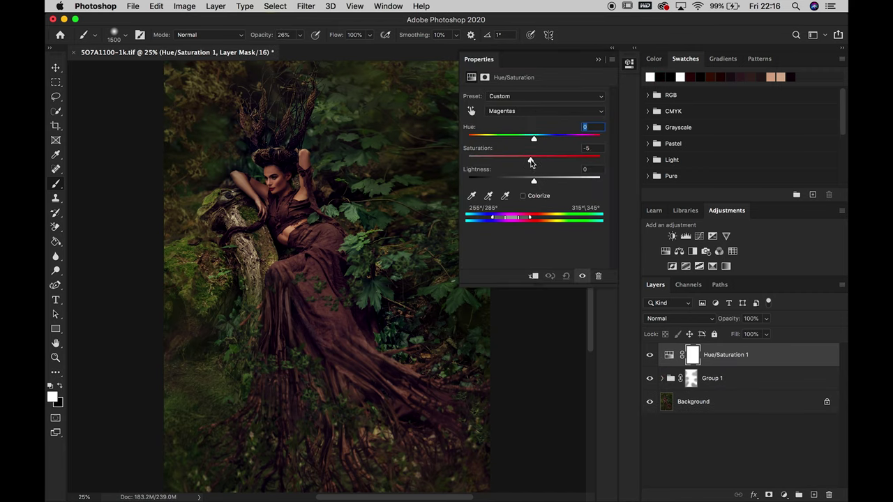
Cut the blues saturation to -50, then inspect the face closely and prepare to paint the mask
{"action": "left_click_drag", "start_coordinate": [530, 160], "coordinate": [500, 160]}
{"action": "key", "text": "z"}
{"action": "left_click", "coordinate": [238, 193]}
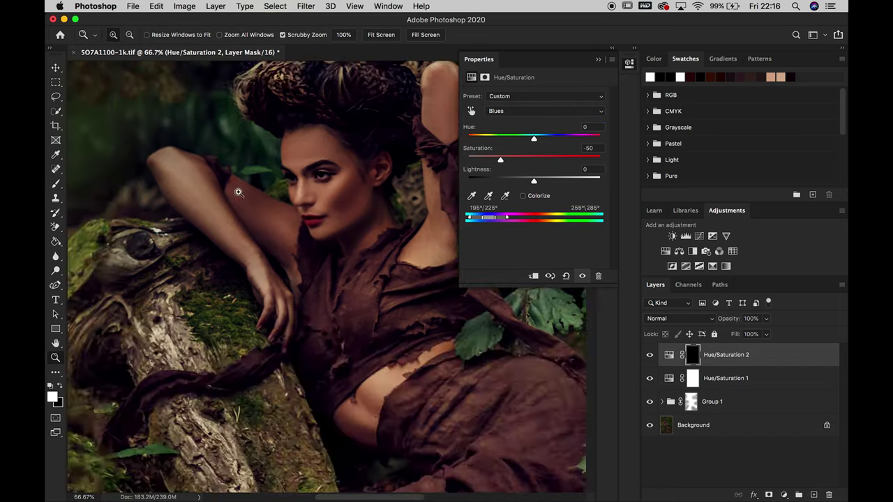
{"action": "left_click", "coordinate": [238, 192]}
{"action": "key", "text": "b"}
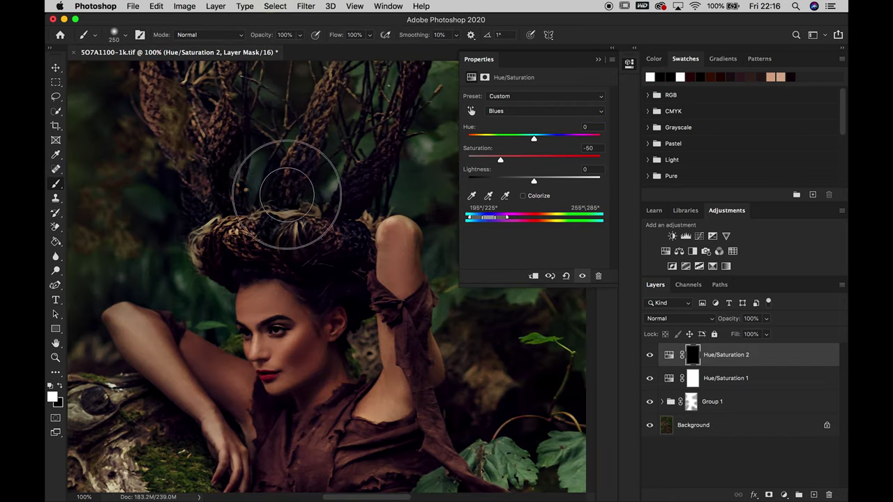
{"action": "scroll", "coordinate": [221, 206], "scroll_direction": "up", "scroll_amount": 5}
{"action": "scroll", "coordinate": [424, 164], "scroll_direction": "down", "scroll_amount": 2}
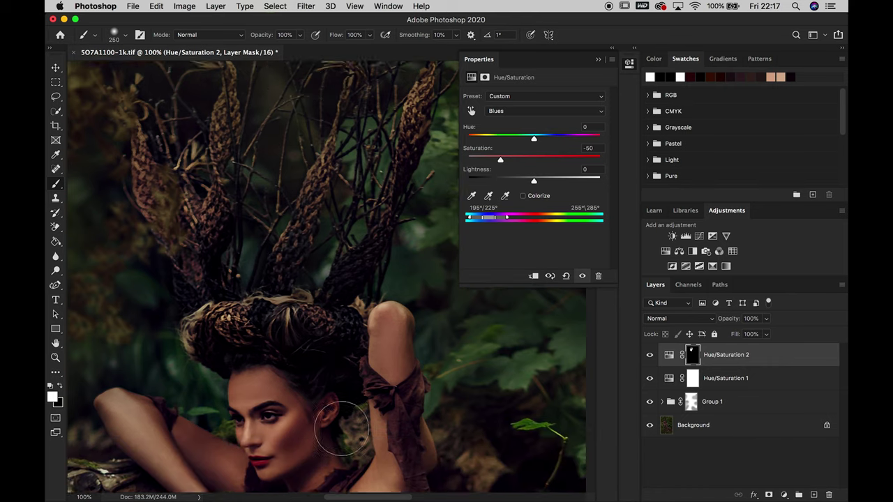
{"action": "key", "text": "z"}
{"action": "key", "text": "super+0"}
{"action": "left_click", "coordinate": [692, 355]}
{"action": "left_click", "coordinate": [56, 184]}
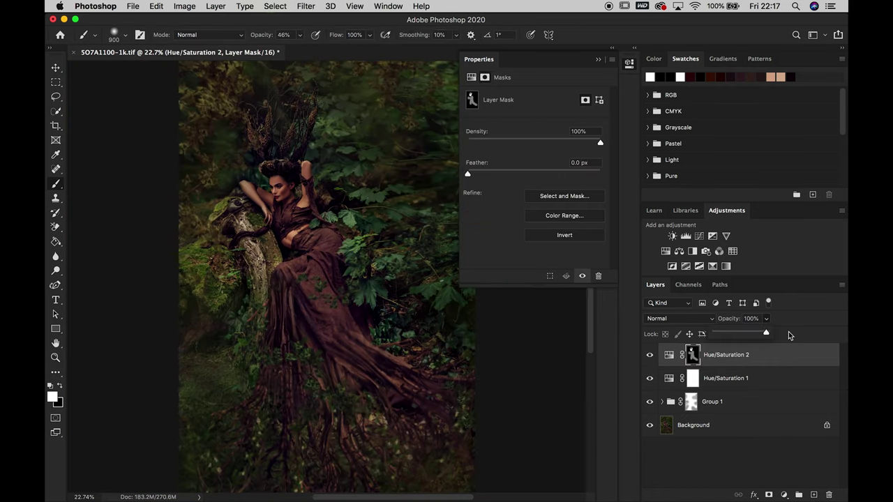
Add Selective Color and Curves adjustments, duplicating Curves at slightly higher opacity
{"action": "left_click", "coordinate": [726, 265]}
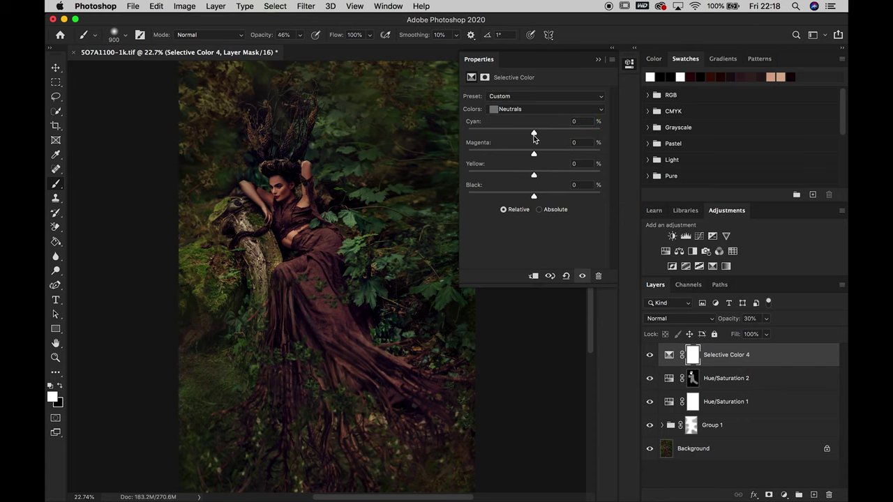
{"action": "left_click", "coordinate": [699, 236]}
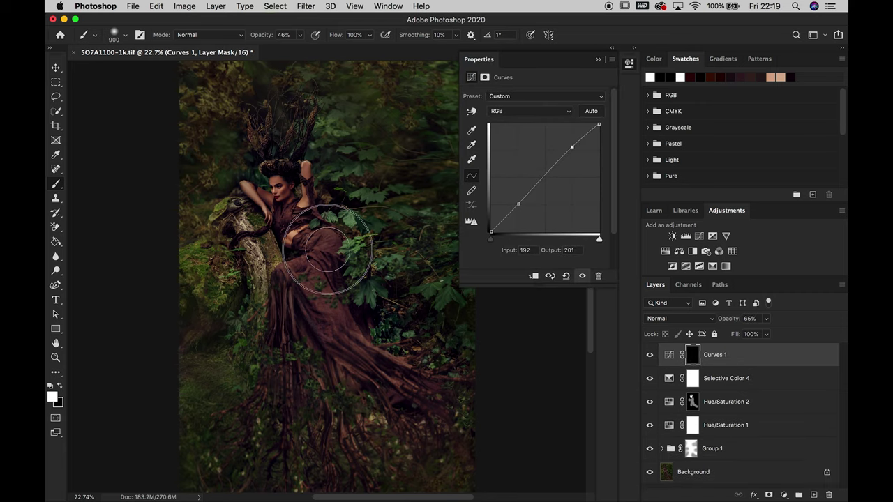
{"action": "key", "text": "super+j"}
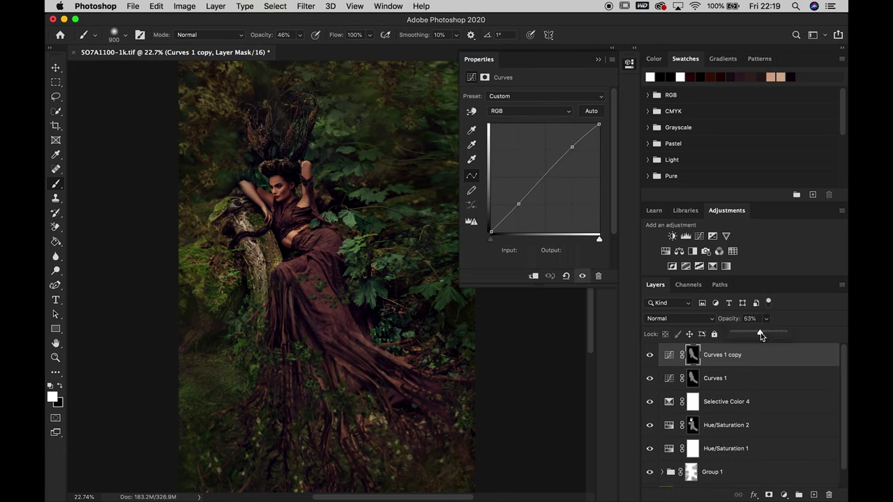
{"action": "left_click_drag", "start_coordinate": [761, 335], "coordinate": [765, 336]}
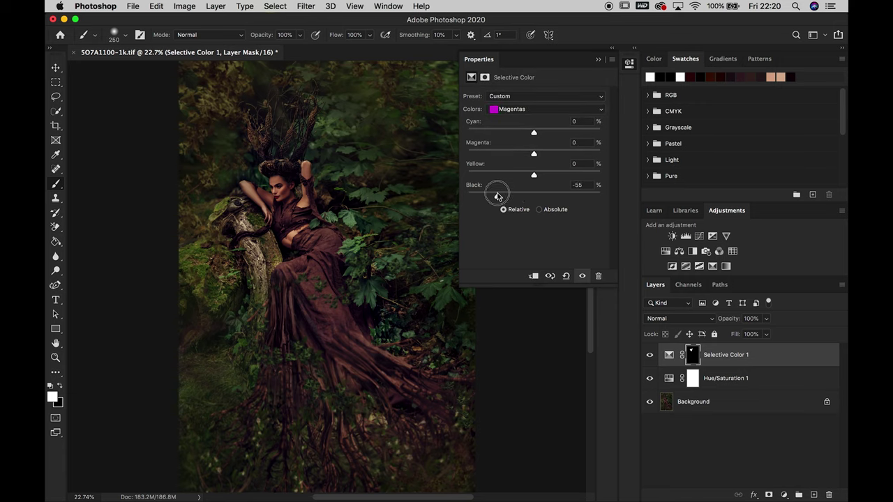
Add another Selective Color with Magentas Black -35 and group the adjustments at about 93% opacity
{"action": "key", "text": "ctrl+j"}
{"action": "left_click", "coordinate": [766, 318]}
{"action": "left_click", "coordinate": [784, 496]}
{"action": "left_click", "coordinate": [774, 480]}
{"action": "left_click_drag", "start_coordinate": [534, 195], "coordinate": [511, 195]}
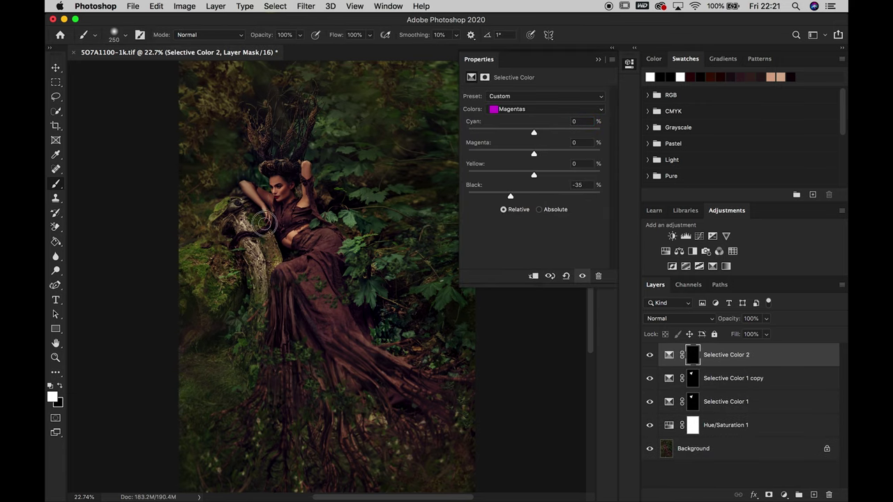
{"action": "key", "text": "bracketright"}
{"action": "key", "text": "bracketright"}
{"action": "key", "text": "bracketright"}
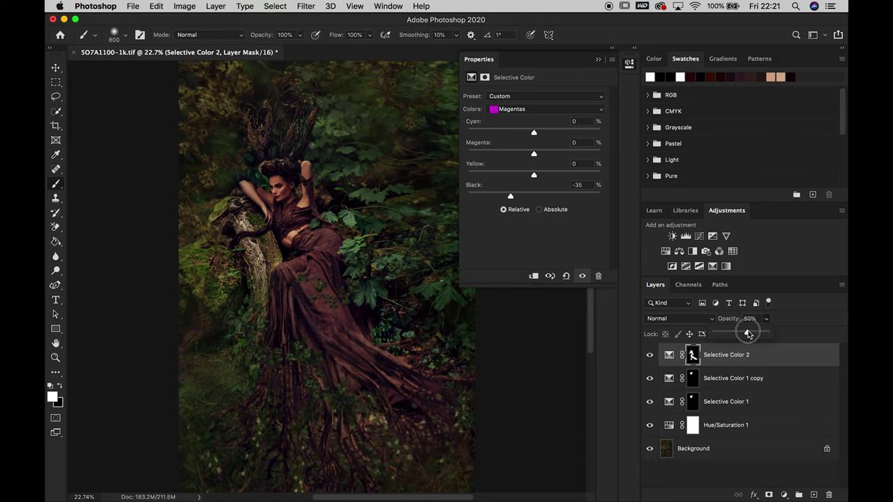
{"action": "key", "text": "ctrl+g"}
{"action": "left_click_drag", "start_coordinate": [748, 334], "coordinate": [763, 333]}
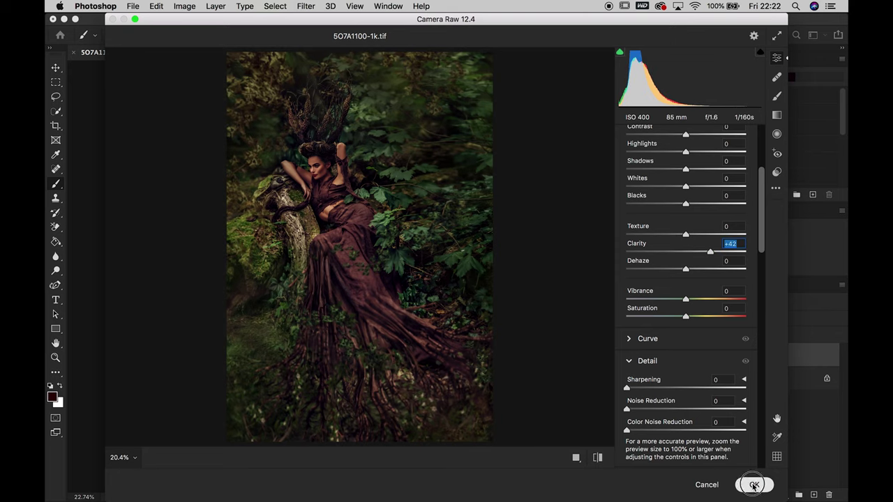
Paint soft tone onto Layer 1 with a smaller brush at 28% layer opacity
{"action": "key", "text": "bracketleft"}
{"action": "key", "text": "bracketleft"}
{"action": "key", "text": "bracketleft"}
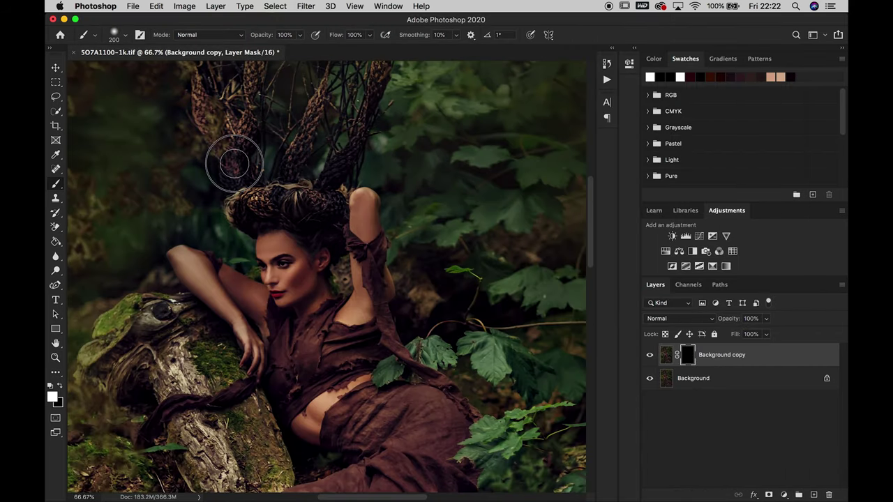
{"action": "key", "text": "bracketleft"}
{"action": "key", "text": "bracketleft"}
{"action": "key", "text": "bracketleft"}
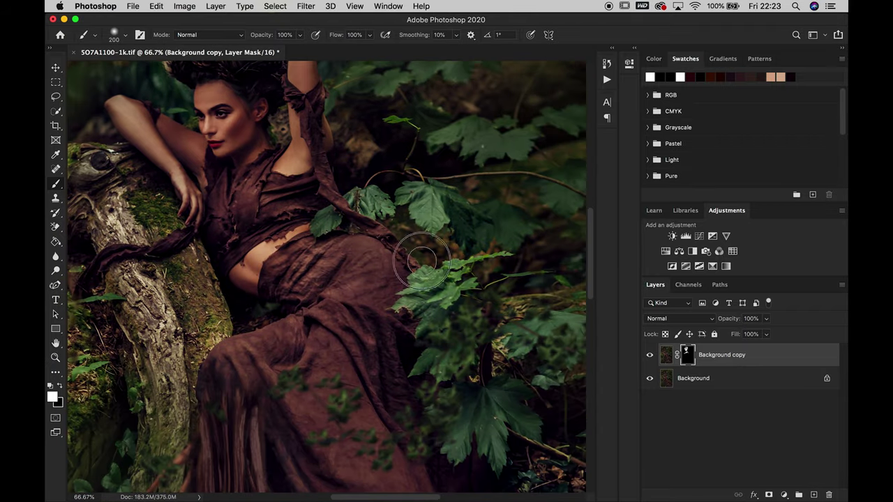
{"action": "key", "text": "z"}
{"action": "right_click", "coordinate": [216, 285]}
{"action": "left_click", "coordinate": [233, 291]}
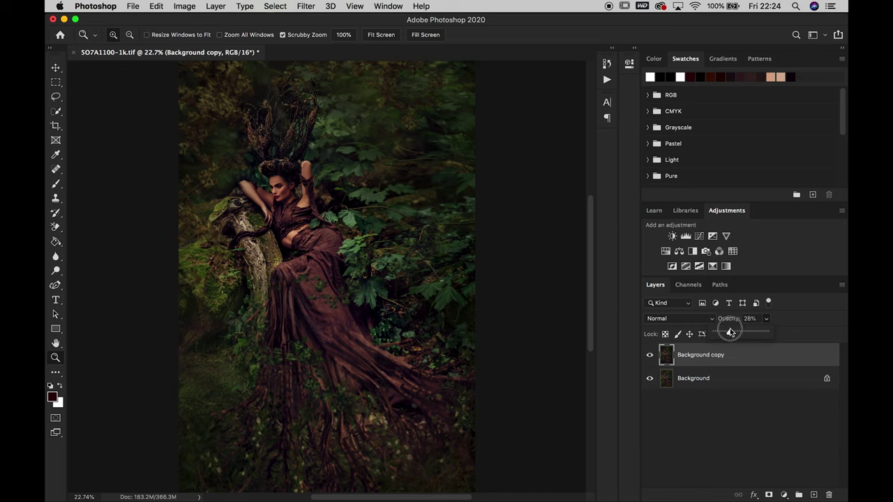
{"action": "left_click_drag", "start_coordinate": [731, 332], "coordinate": [731, 332]}
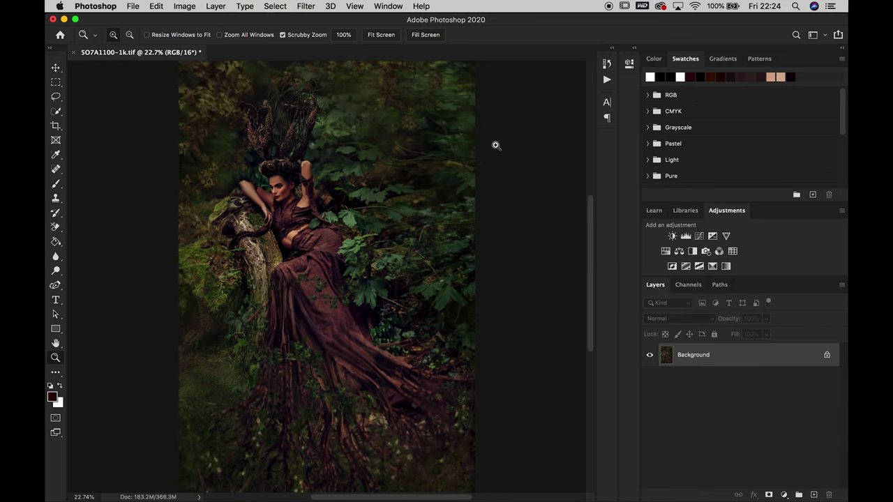
{"action": "left_click_drag", "start_coordinate": [209, 379], "coordinate": [399, 428]}
Paint a new Layer 2 with a 3500 brush at 27% opacity and group both layers
{"action": "key", "text": "ctrl+shift+alt+n"}
{"action": "key", "text": "2"}
{"action": "key", "text": "7"}
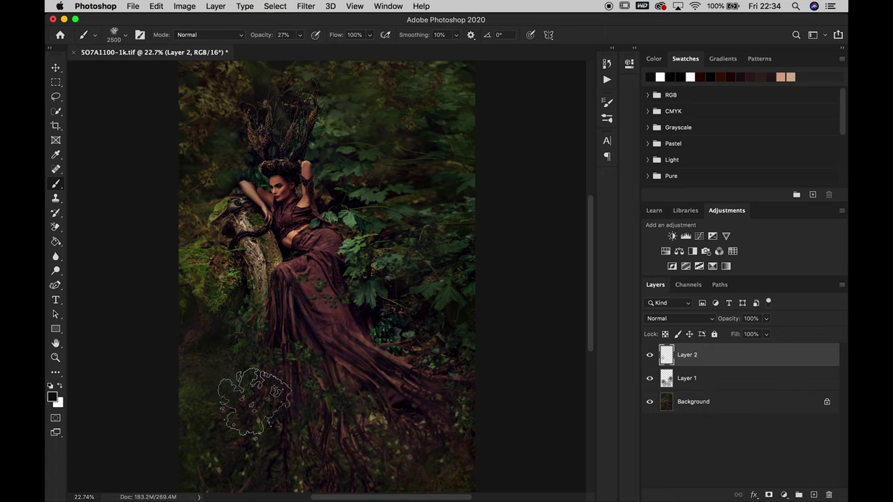
{"action": "left_click_drag", "start_coordinate": [766, 318], "coordinate": [735, 334]}
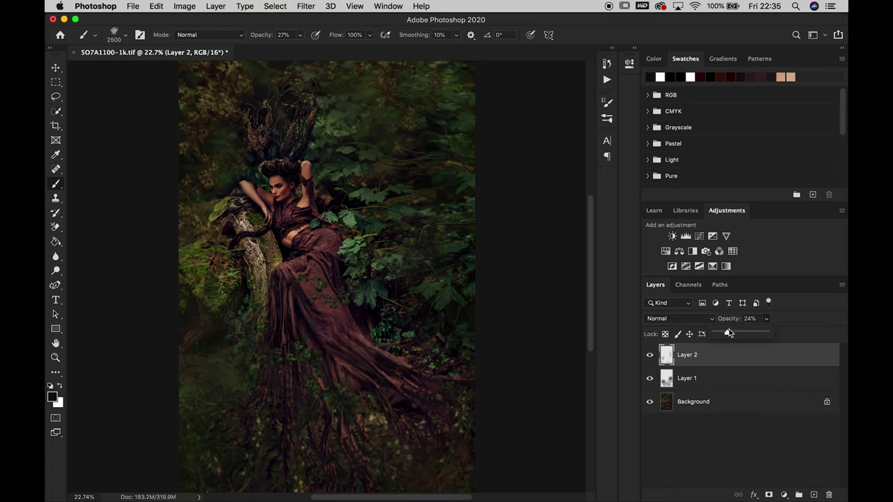
{"action": "left_click", "coordinate": [687, 378], "text": "shift"}
{"action": "key", "text": "ctrl+g"}
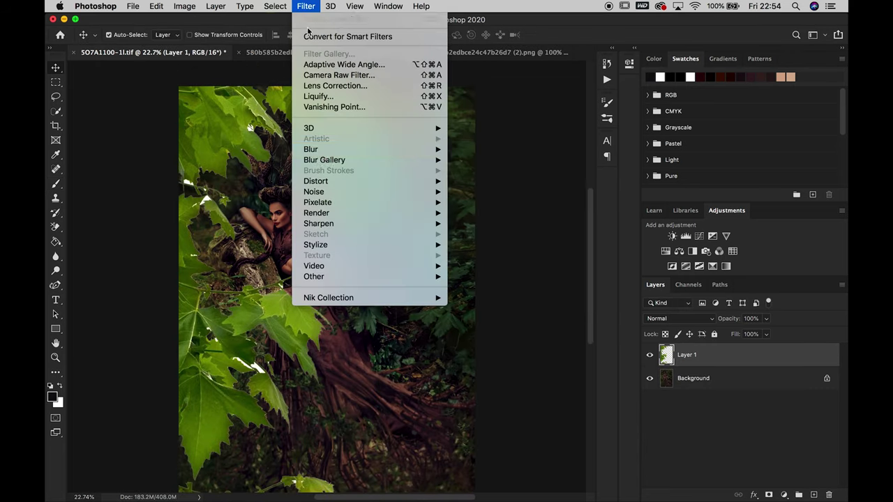
Gaussian-blur the leaf layer and darken it with a clipped Curves (input 153, output 72)
{"action": "left_click", "coordinate": [481, 190]}
{"action": "left_click", "coordinate": [618, 295]}
{"action": "left_click", "coordinate": [686, 236]}
{"action": "left_click_drag", "start_coordinate": [544, 178], "coordinate": [556, 201]}
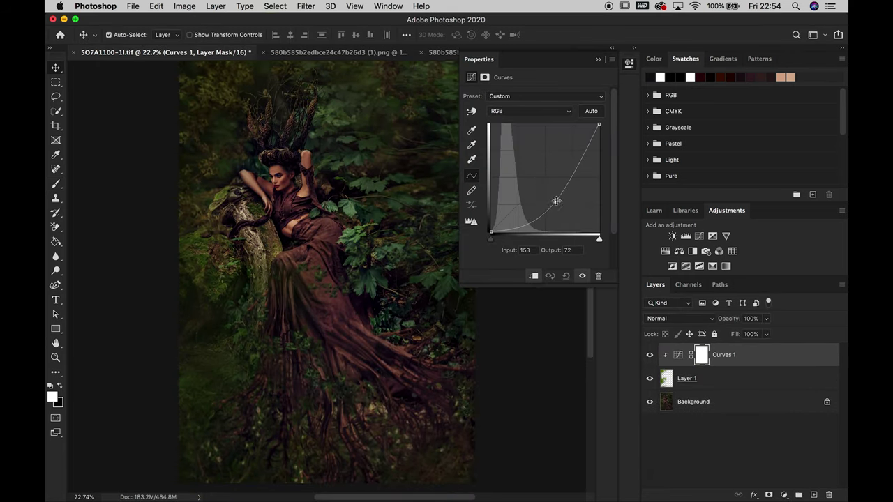
Duplicate and rotate the leaf layer, then shift its hue
{"action": "key", "text": "ctrl+j"}
{"action": "key", "text": "ctrl+t"}
{"action": "right_click", "coordinate": [380, 454]}
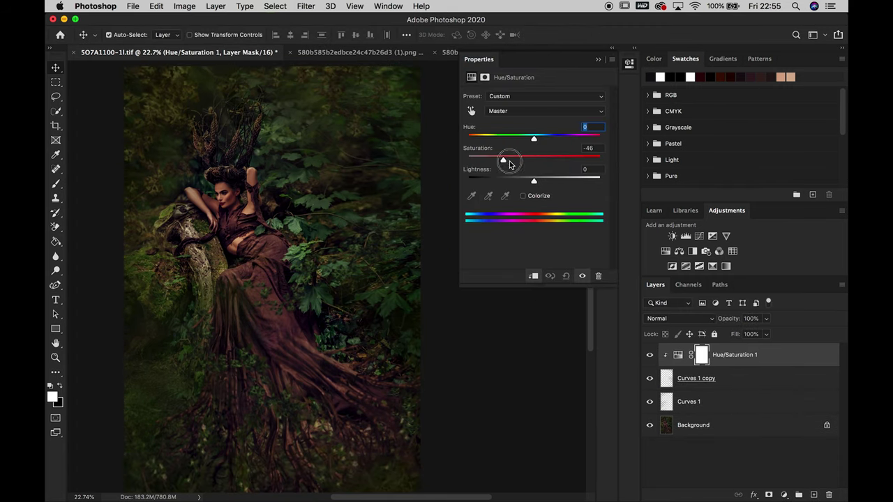
{"action": "mouse_move", "coordinate": [533, 139]}
{"action": "left_mouse_down"}
{"action": "mouse_move", "coordinate": [489, 135]}
{"action": "mouse_move", "coordinate": [577, 139]}
{"action": "left_mouse_up"}
{"action": "key", "text": "alt+["}
{"action": "key", "text": "alt+]"}
Tune the Hue/Saturation opacity, raise Curves 1 to 80%, and group the leaf layers
{"action": "left_click_drag", "start_coordinate": [766, 318], "coordinate": [760, 335]}
{"action": "left_click", "coordinate": [650, 356]}
{"action": "key", "text": "alt+["}
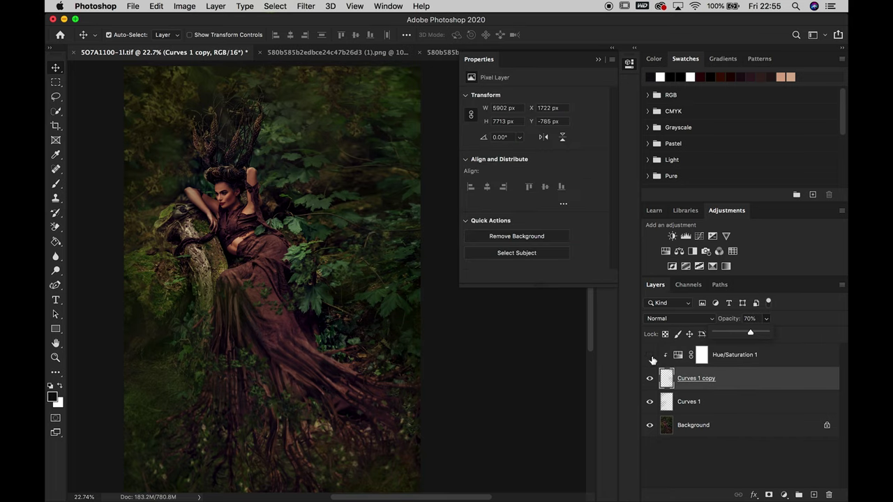
{"action": "key", "text": "alt+["}
{"action": "left_click_drag", "start_coordinate": [751, 333], "coordinate": [758, 334]}
{"action": "left_click", "coordinate": [766, 372], "text": "shift"}
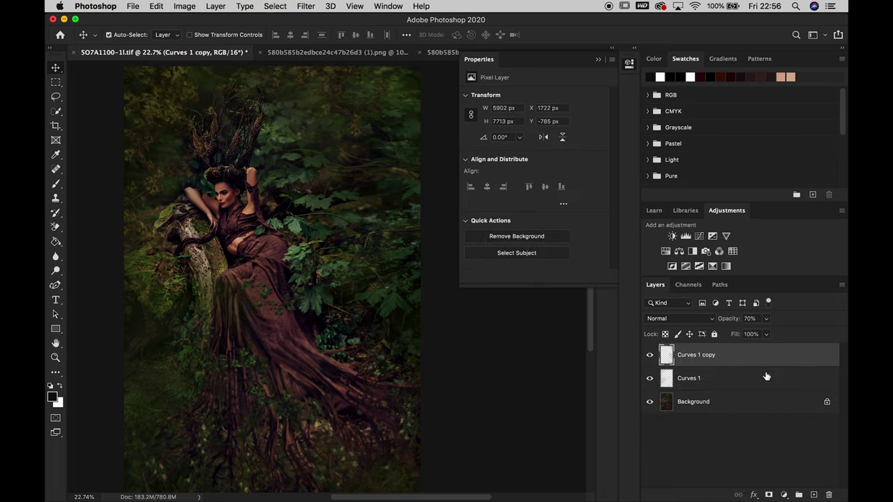
{"action": "key", "text": "ctrl+g"}
{"action": "left_click", "coordinate": [650, 354]}
{"action": "key", "text": "alt+]"}
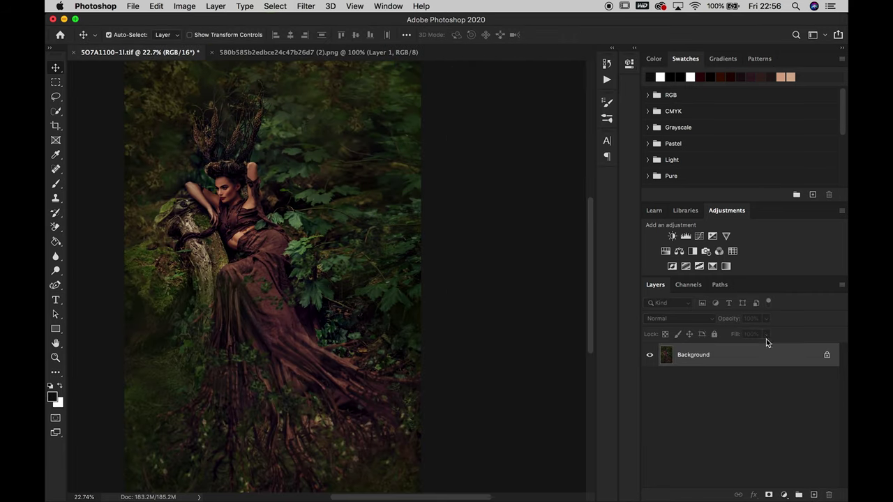
Mask the golden glow layer, paint it in white at 29% opacity, and merge it down
{"action": "left_click", "coordinate": [649, 356]}
{"action": "left_click", "coordinate": [649, 356]}
{"action": "left_click", "coordinate": [766, 318]}
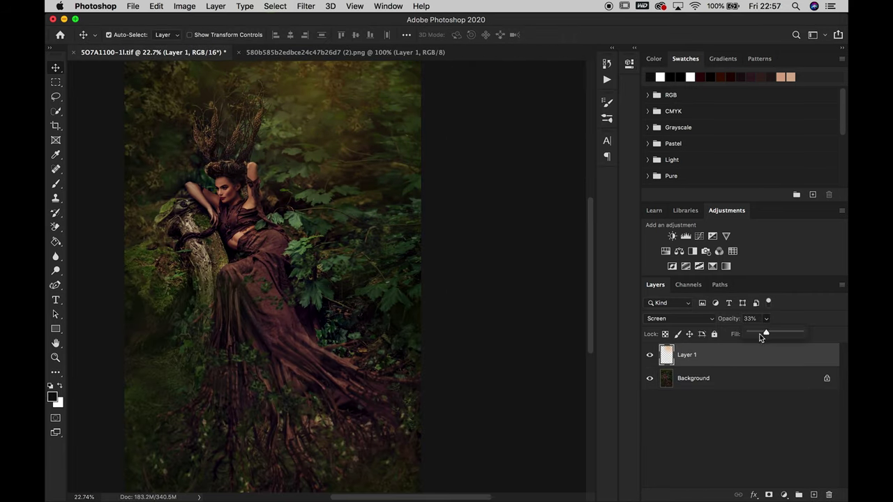
{"action": "left_click", "coordinate": [769, 495]}
{"action": "key", "text": "b"}
{"action": "key", "text": "x"}
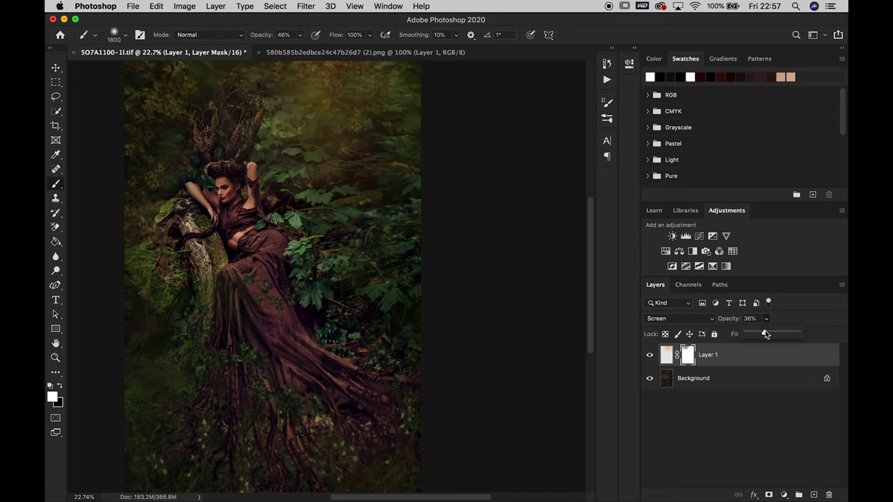
{"action": "left_click_drag", "start_coordinate": [762, 335], "coordinate": [763, 335]}
{"action": "left_click", "coordinate": [650, 356]}
{"action": "left_click", "coordinate": [651, 356]}
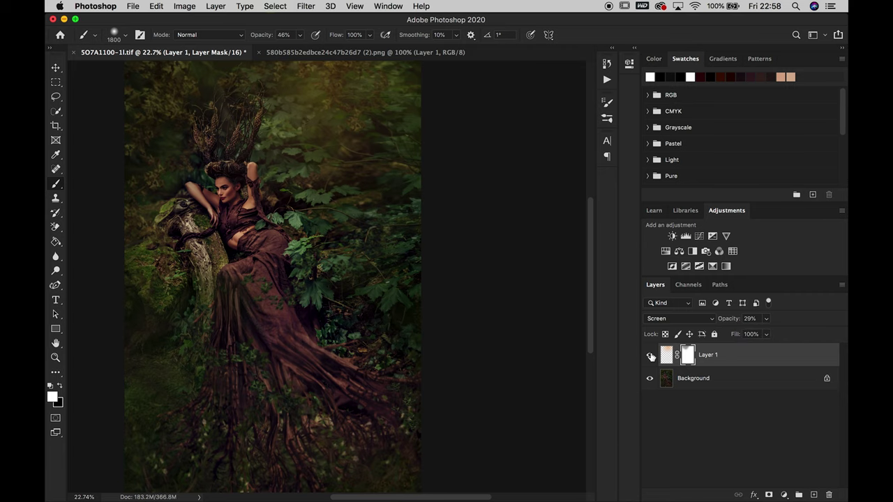
{"action": "key", "text": "super+e"}
Add Hue/Saturation and Selective Color adjustments, filling and painting the Selective Color mask
{"action": "left_click", "coordinate": [784, 495]}
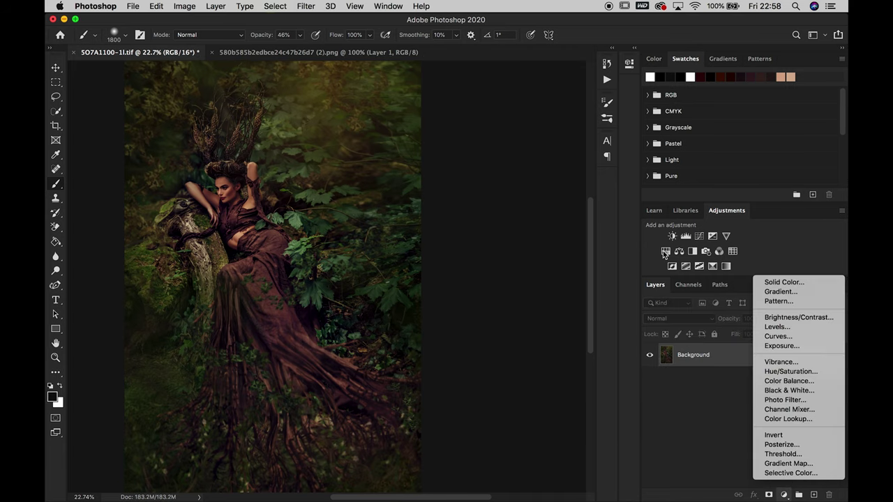
{"action": "left_click", "coordinate": [775, 381]}
{"action": "left_click", "coordinate": [783, 494]}
{"action": "left_click", "coordinate": [774, 477]}
{"action": "left_click", "coordinate": [157, 6]}
{"action": "left_click", "coordinate": [184, 313]}
{"action": "left_click", "coordinate": [216, 346]}
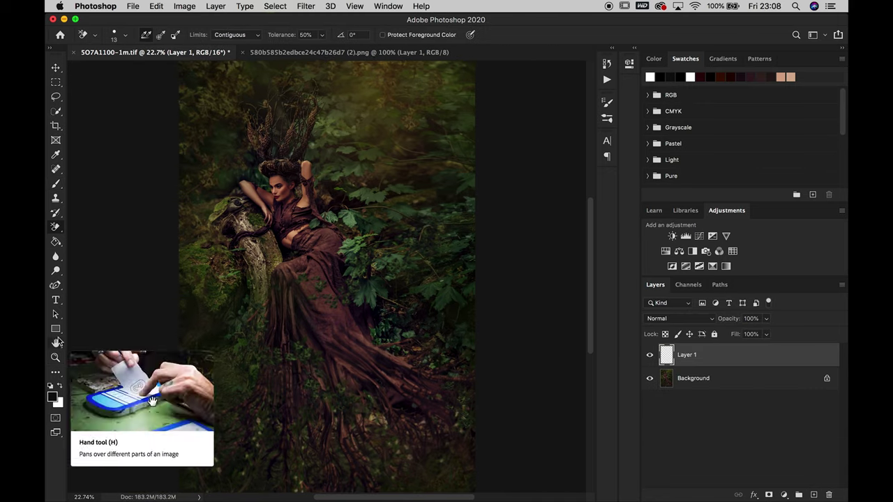
Draw a dark navy gradient over the bottom-left on Layer 1, Soft Light at 41%
{"action": "key", "text": "g"}
{"action": "left_click", "coordinate": [52, 396]}
{"action": "key", "text": "Return"}
{"action": "left_click_drag", "start_coordinate": [165, 488], "coordinate": [427, 196]}
{"action": "left_click", "coordinate": [766, 318]}
{"action": "left_click_drag", "start_coordinate": [769, 334], "coordinate": [738, 335]}
Draw a second dark gradient on Layer 2, set to Soft Light at 51%
{"action": "left_click", "coordinate": [813, 494]}
{"action": "left_click_drag", "start_coordinate": [231, 349], "coordinate": [454, 189]}
{"action": "left_click", "coordinate": [681, 318]}
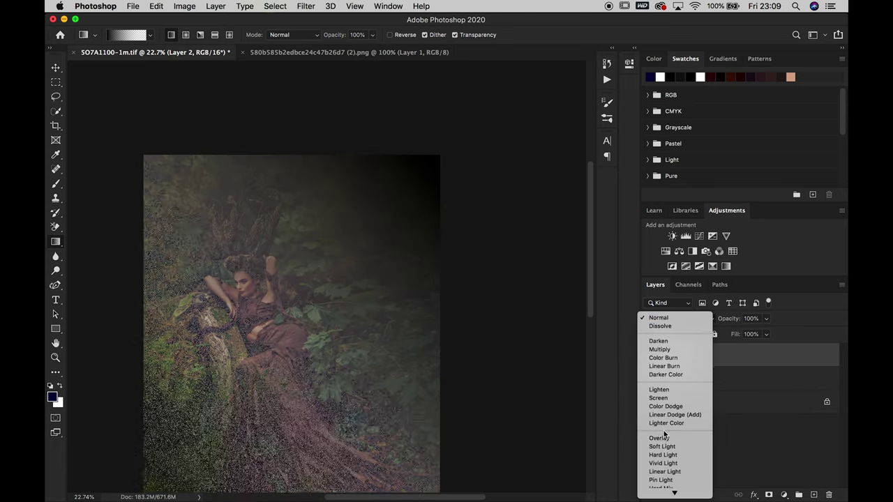
{"action": "left_click", "coordinate": [668, 456]}
{"action": "left_click", "coordinate": [766, 319]}
{"action": "left_click_drag", "start_coordinate": [770, 335], "coordinate": [740, 335]}
Group the gradient layers, mask the vignette off the figure, and set the group to 84%
{"action": "left_click", "coordinate": [746, 383], "text": "shift"}
{"action": "key", "text": "ctrl+g"}
{"action": "left_click", "coordinate": [769, 495]}
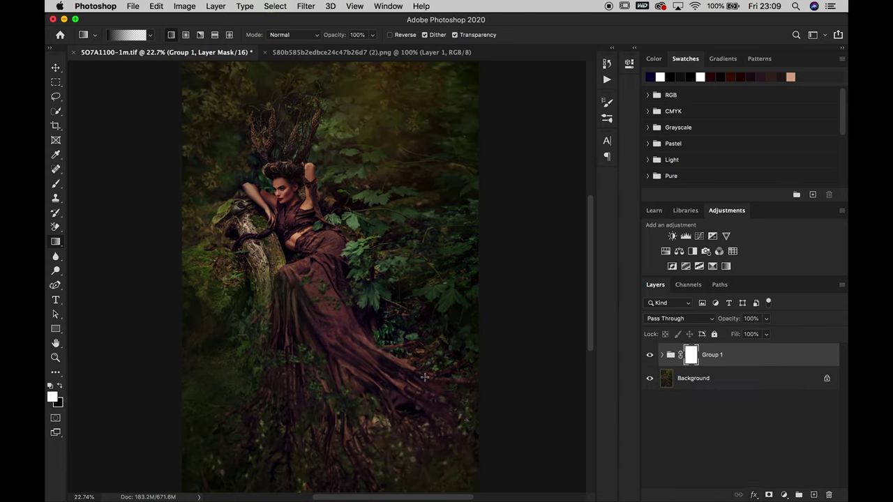
{"action": "key", "text": "b"}
{"action": "left_click_drag", "start_coordinate": [383, 116], "coordinate": [314, 81]}
{"action": "key", "text": "x"}
{"action": "left_click_drag", "start_coordinate": [300, 34], "coordinate": [283, 45]}
{"action": "left_click", "coordinate": [766, 318]}
{"action": "left_click_drag", "start_coordinate": [767, 333], "coordinate": [759, 335]}
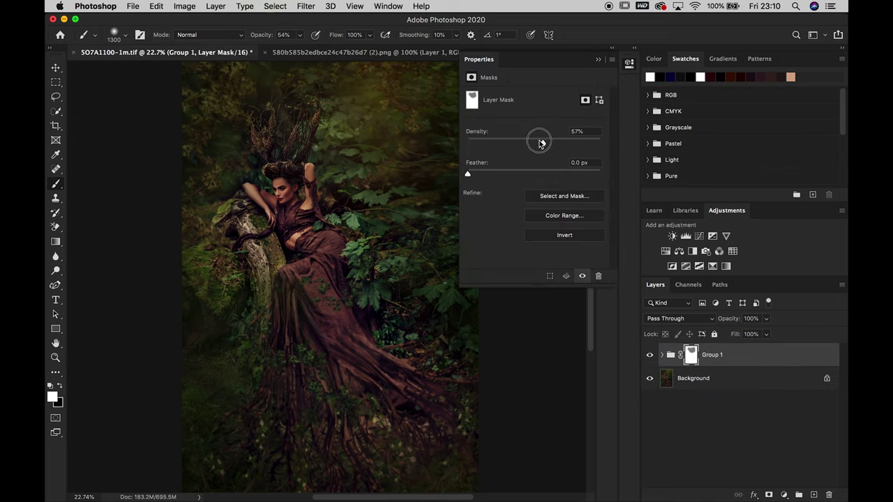
{"action": "left_click", "coordinate": [704, 299]}
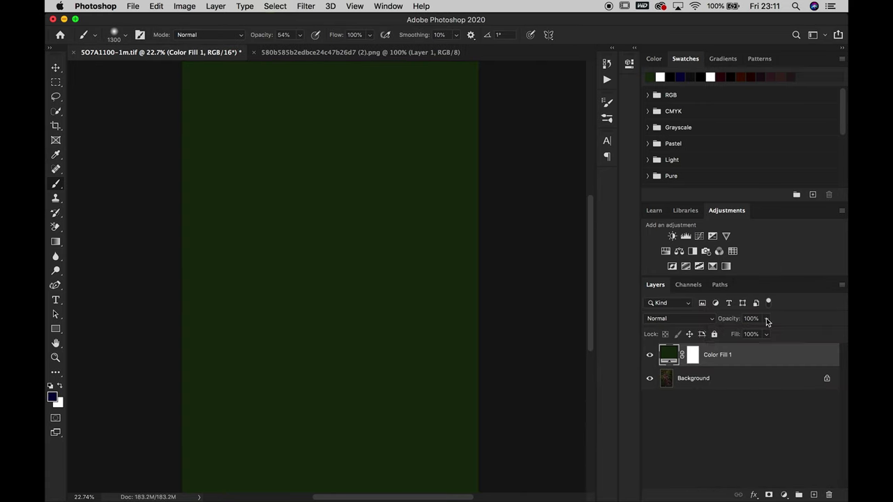
Set the dark brown colour fill to Normal blending at about 4% opacity
{"action": "left_click_drag", "start_coordinate": [767, 319], "coordinate": [650, 356]}
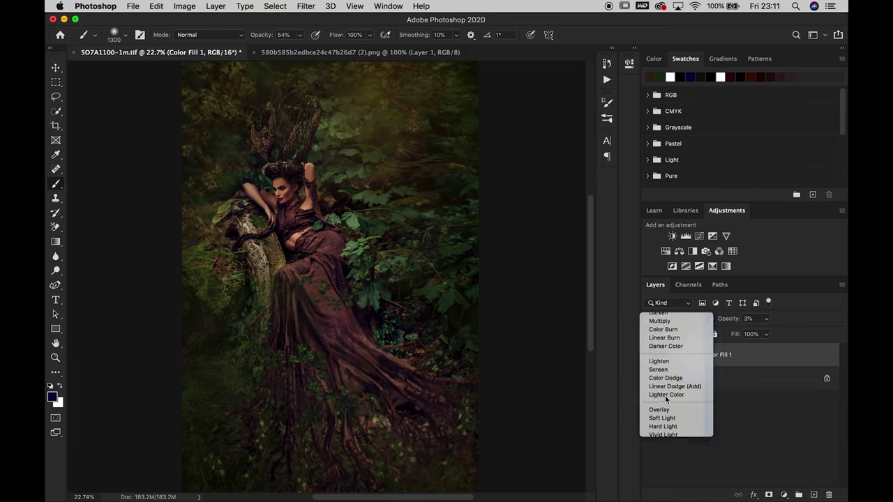
{"action": "left_click_drag", "start_coordinate": [767, 335], "coordinate": [765, 335]}
{"action": "left_click", "coordinate": [680, 319]}
{"action": "left_click", "coordinate": [659, 233]}
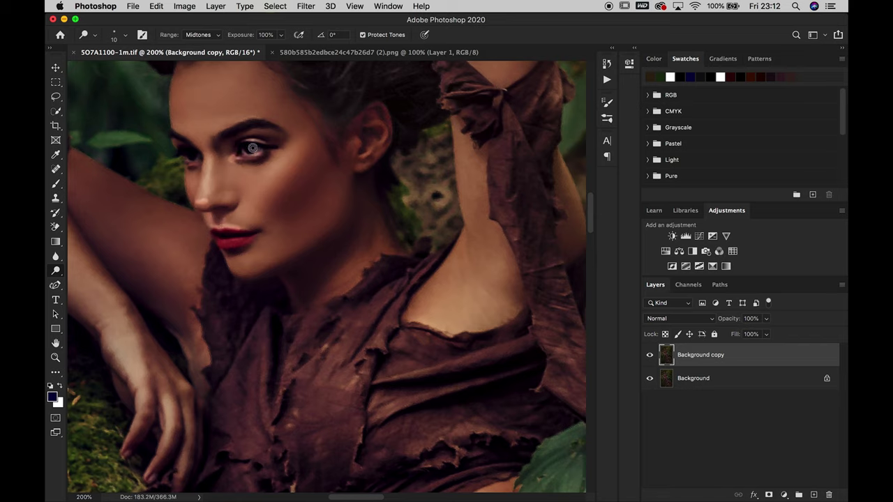
Dodge at 37% exposure with a larger brush, then burn the face at 200%
{"action": "key", "text": "ctrl+shift+alt+n"}
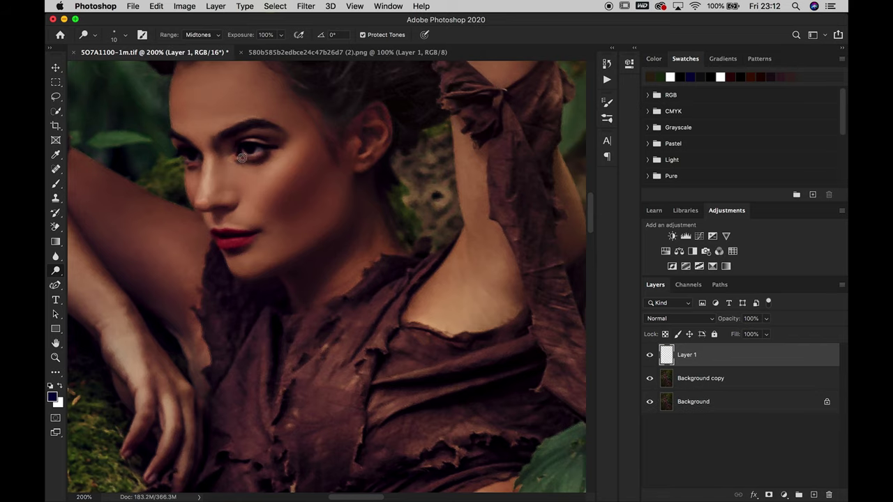
{"action": "left_click", "coordinate": [249, 50]}
{"action": "key", "text": "bracketright"}
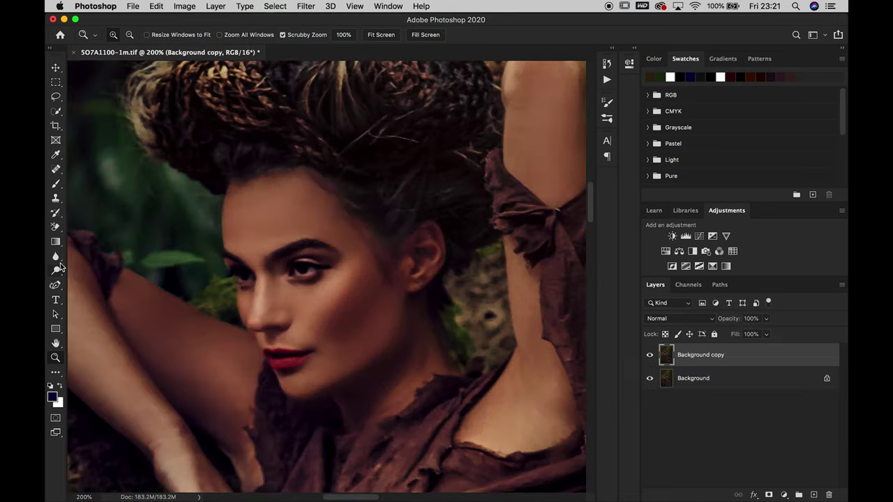
{"action": "left_click", "coordinate": [57, 269]}
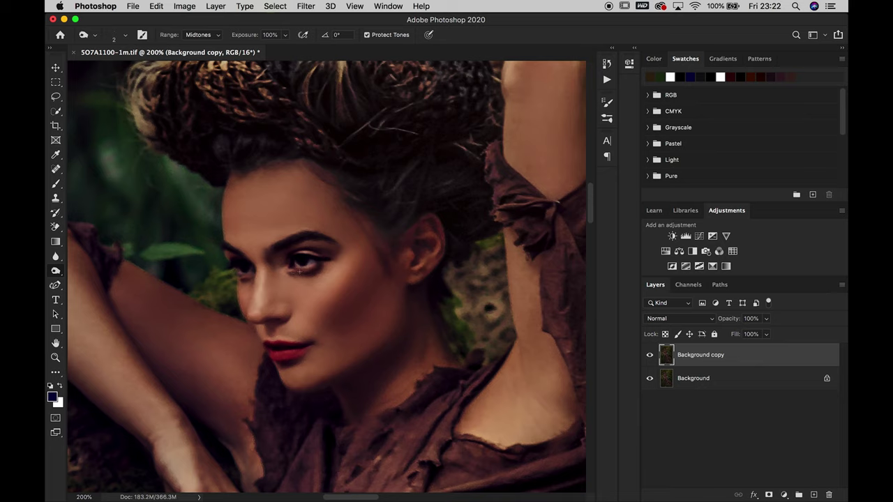
{"action": "left_click_drag", "start_coordinate": [494, 364], "coordinate": [223, 247]}
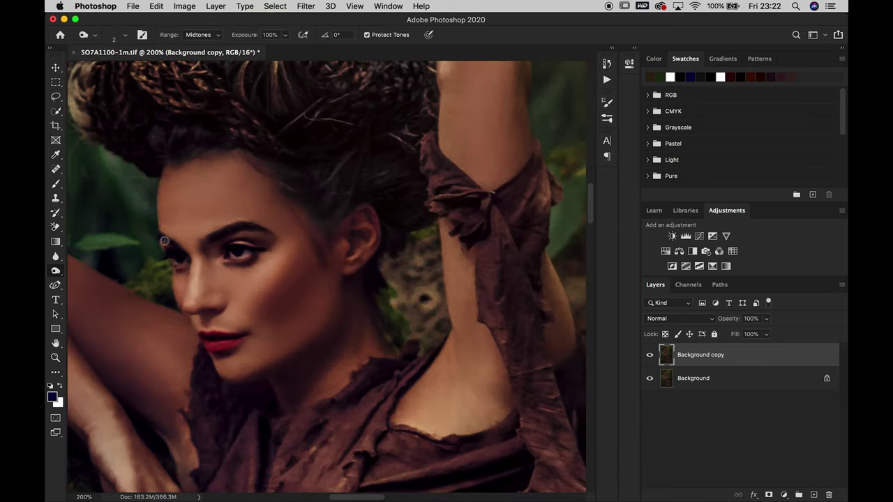
Show the Background copy and add a layer mask for brush painting
{"action": "left_click", "coordinate": [650, 355]}
{"action": "left_click", "coordinate": [769, 494]}
{"action": "key", "text": "b"}
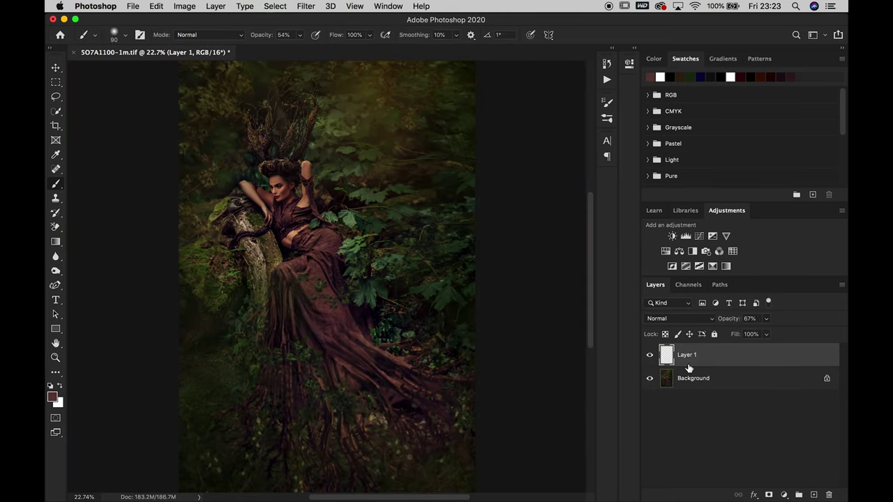
Set the layer to Color blending at 67% opacity and use a 12% brush on the face
{"action": "left_click", "coordinate": [680, 319]}
{"action": "left_click", "coordinate": [689, 475]}
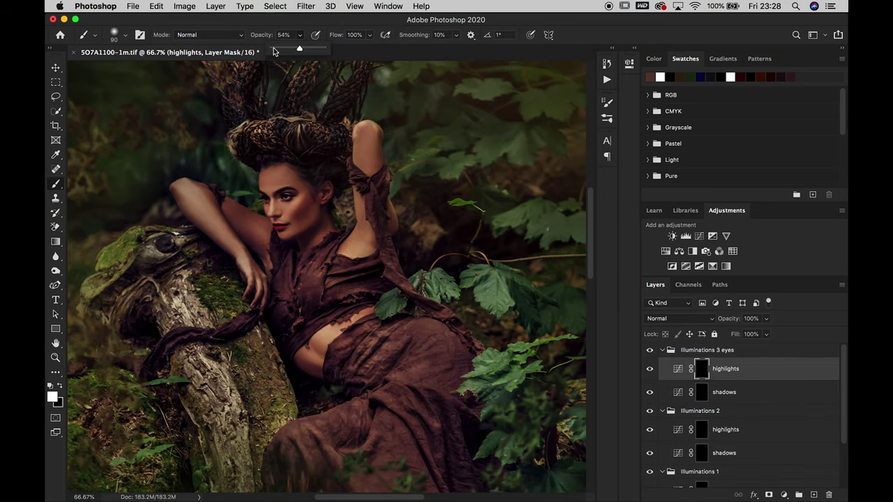
{"action": "left_click", "coordinate": [274, 51]}
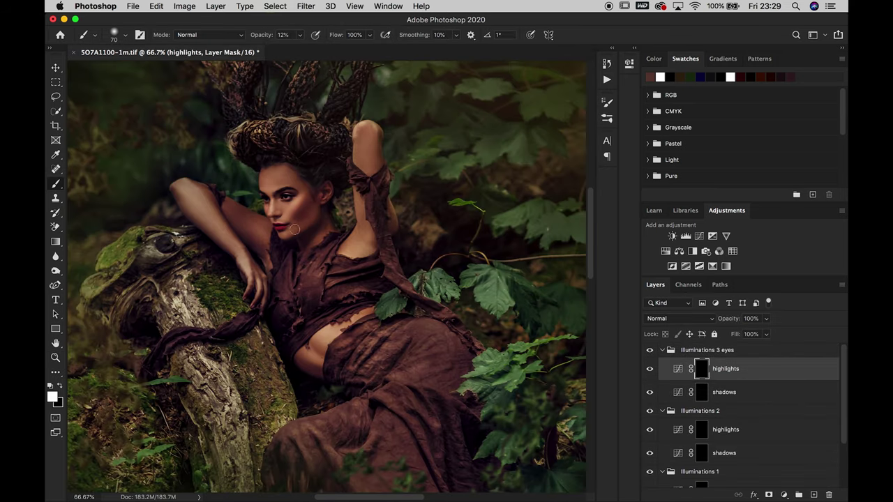
{"action": "left_click_drag", "start_coordinate": [752, 334], "coordinate": [765, 332]}
{"action": "key", "text": "z"}
{"action": "key", "text": "ctrl+0"}
{"action": "left_click", "coordinate": [273, 170]}
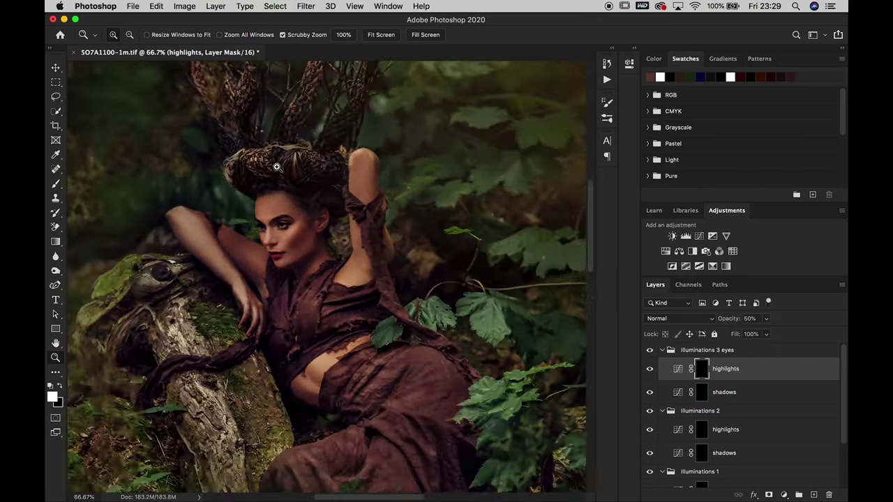
{"action": "key", "text": "b"}
Lower the Illuminations 3 eyes shadows layer to 77% and review the Illuminations shadow and highlight layers
{"action": "key", "text": "alt+["}
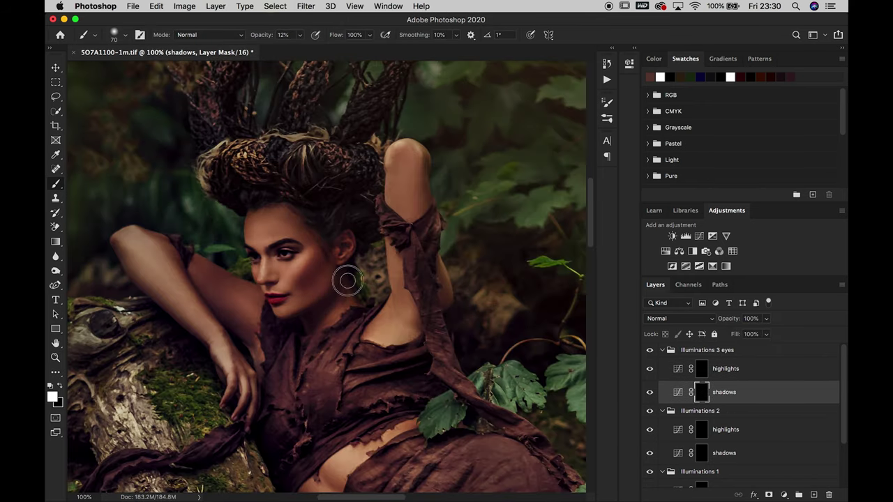
{"action": "left_click", "coordinate": [766, 319]}
{"action": "left_click_drag", "start_coordinate": [770, 333], "coordinate": [755, 335]}
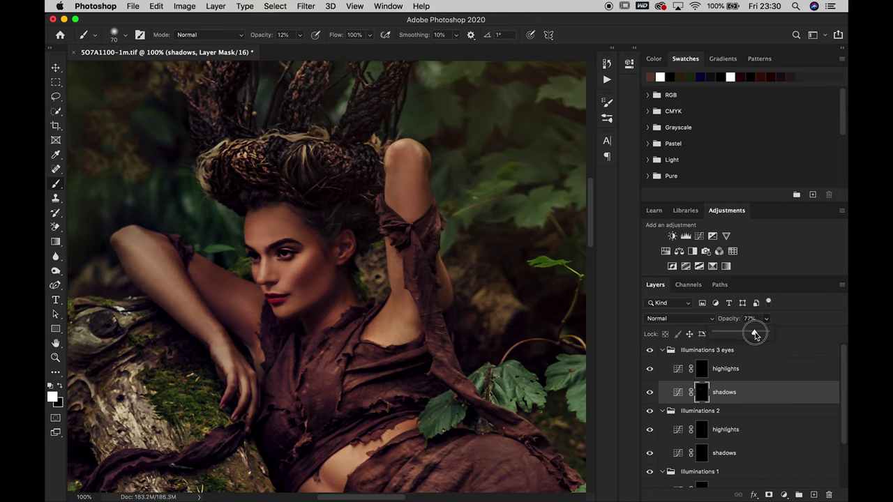
{"action": "key", "text": "alt+["}
{"action": "key", "text": "alt+["}
{"action": "key", "text": "alt+["}
{"action": "key", "text": "alt+]"}
{"action": "key", "text": "alt+]"}
{"action": "key", "text": "alt+]"}
{"action": "key", "text": "z"}
{"action": "key", "text": "ctrl+0"}
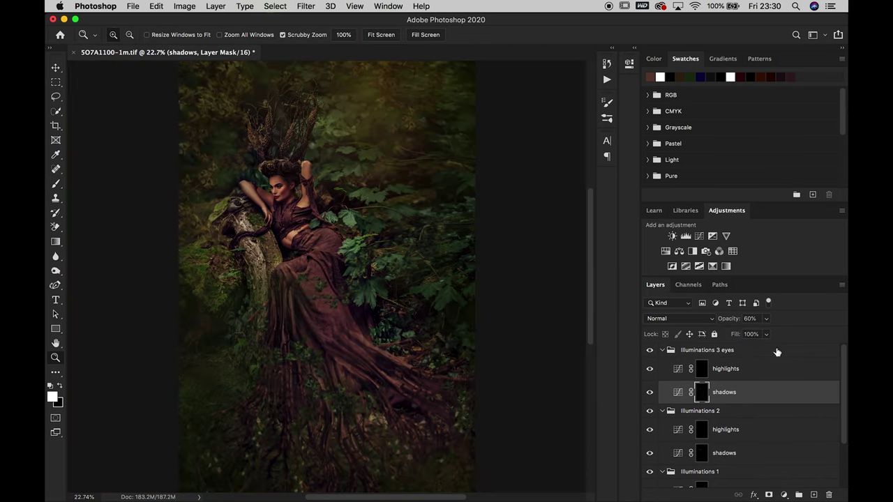
{"action": "left_click", "coordinate": [760, 457]}
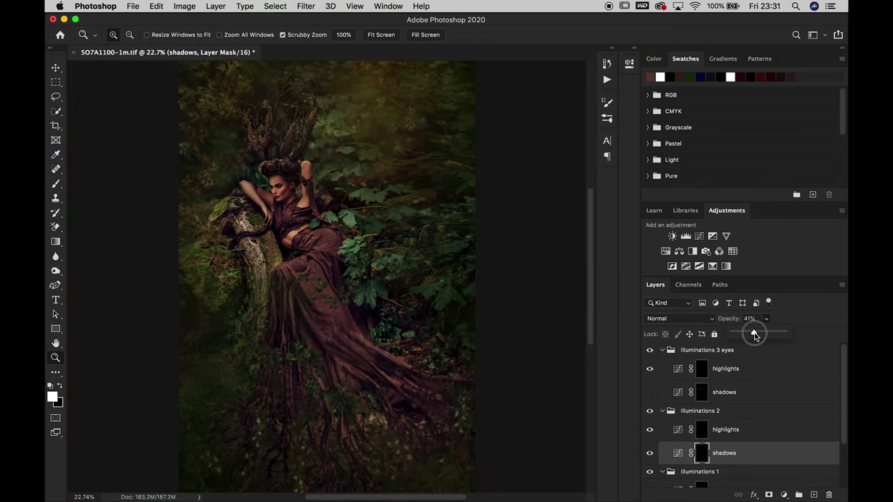
{"action": "key", "text": "alt+]"}
{"action": "key", "text": "alt+]"}
{"action": "key", "text": "alt+]"}
Flatten the image, duplicate the Background, and open Camera Raw on it
{"action": "left_click", "coordinate": [216, 5]}
{"action": "left_click", "coordinate": [237, 438]}
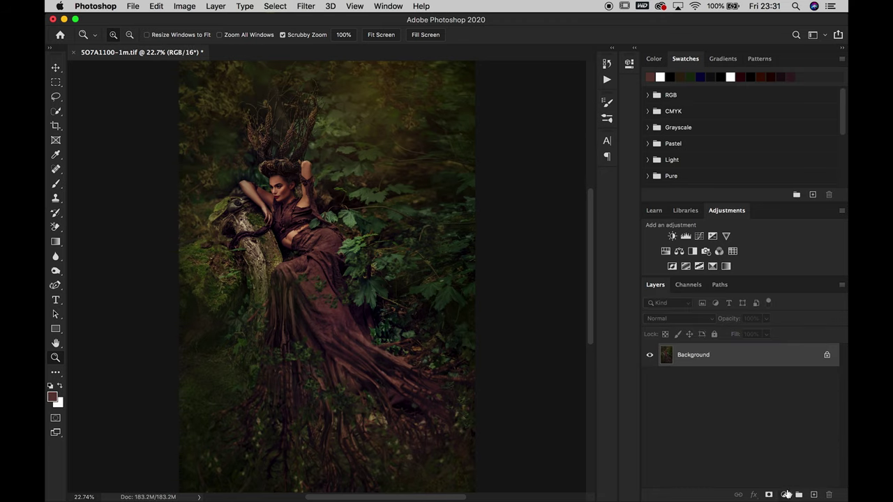
{"action": "key", "text": "ctrl+j"}
{"action": "left_click", "coordinate": [306, 5]}
{"action": "left_click", "coordinate": [317, 74]}
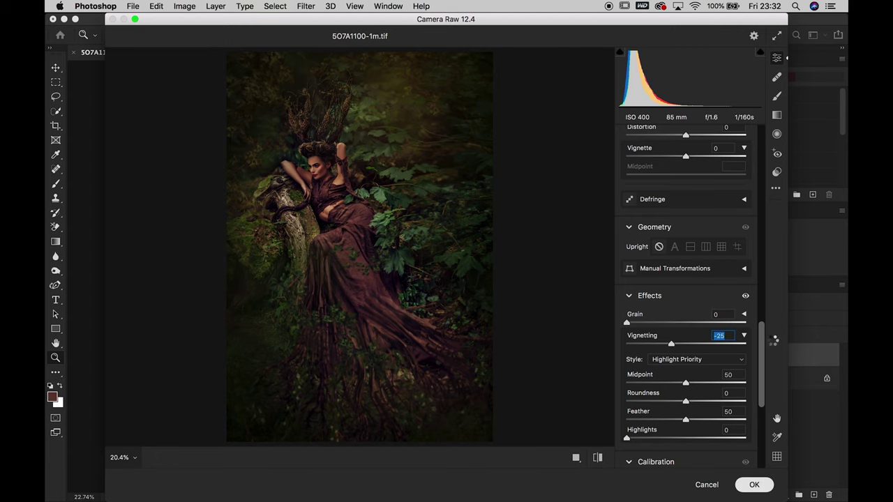
Apply the Camera Raw vignette on the background copy, lower its opacity, mask it, and flatten
{"action": "key", "text": "Return"}
{"action": "left_click_drag", "start_coordinate": [767, 318], "coordinate": [728, 334]}
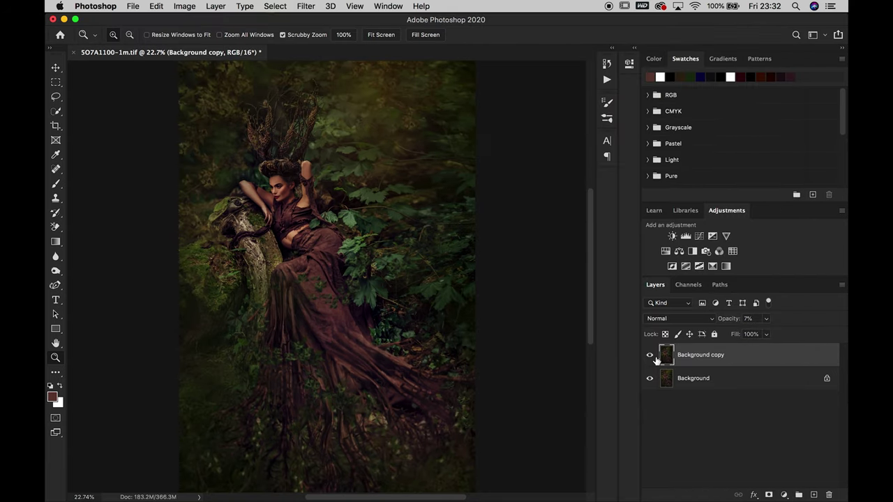
{"action": "key", "text": "b"}
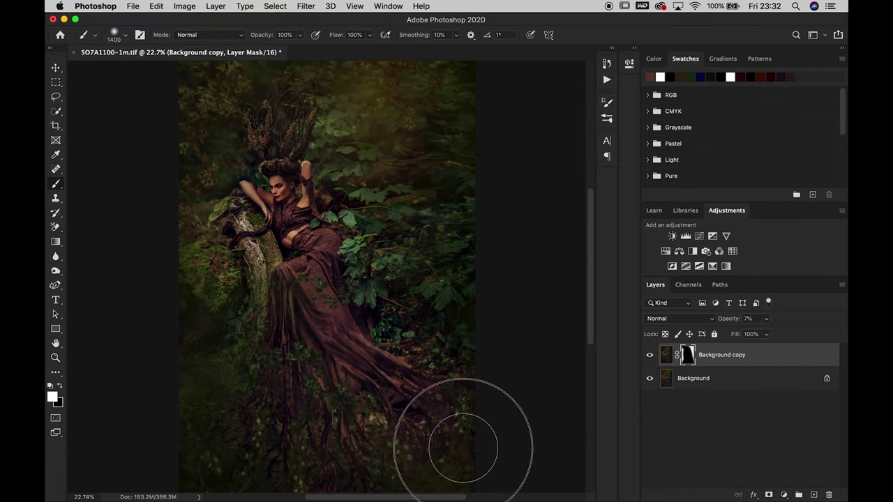
{"action": "left_click", "coordinate": [216, 5]}
{"action": "left_click", "coordinate": [230, 440]}
Add a Black & White adjustment layer in Soft Light blend mode at 5% opacity
{"action": "left_click", "coordinate": [693, 252]}
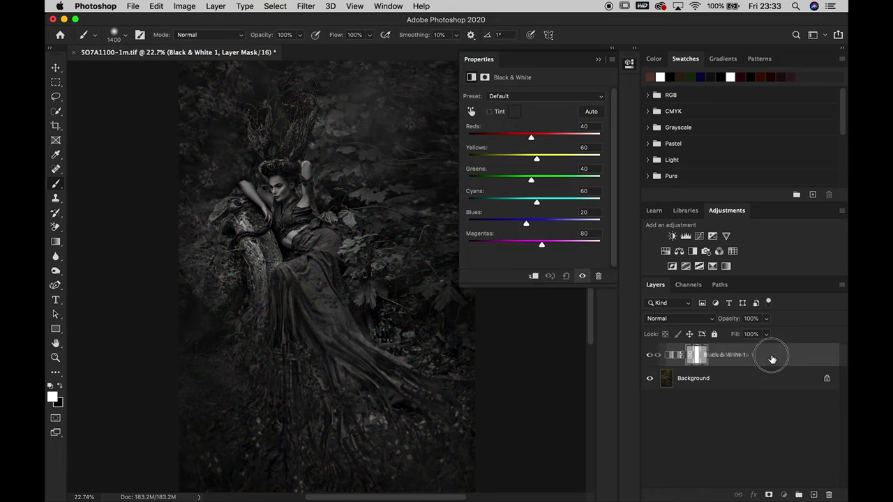
{"action": "left_click", "coordinate": [681, 319]}
{"action": "left_click", "coordinate": [666, 309]}
{"action": "left_click_drag", "start_coordinate": [766, 318], "coordinate": [721, 334]}
Invert the Black & White mask, paint the effect onto the surroundings, and keep it off the dress
{"action": "key", "text": "ctrl+i"}
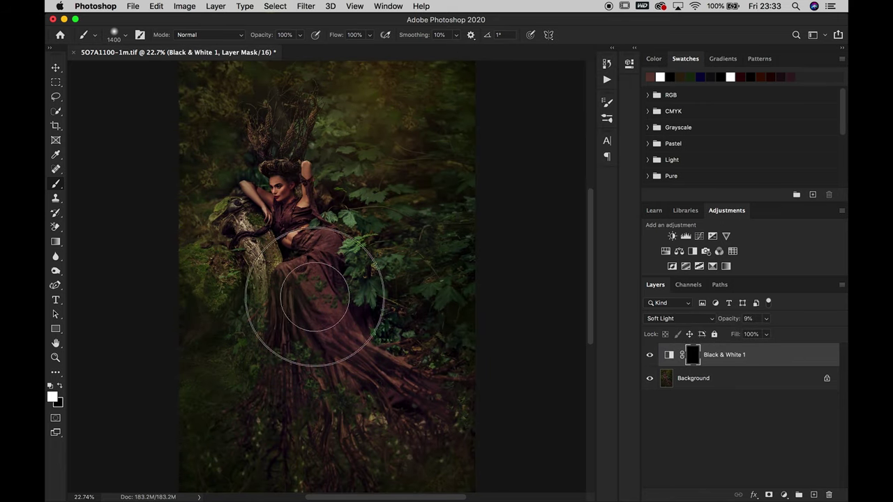
{"action": "left_click_drag", "start_coordinate": [279, 379], "coordinate": [378, 209]}
{"action": "key", "text": "x"}
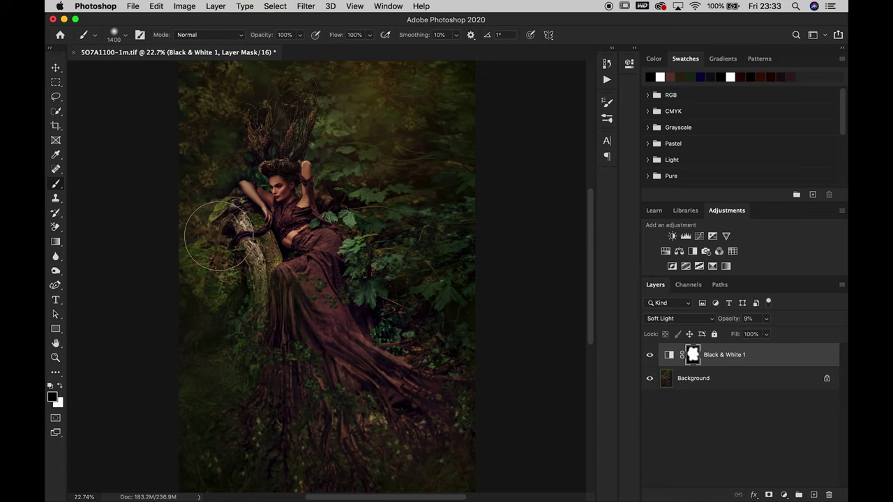
{"action": "left_click_drag", "start_coordinate": [390, 357], "coordinate": [464, 208]}
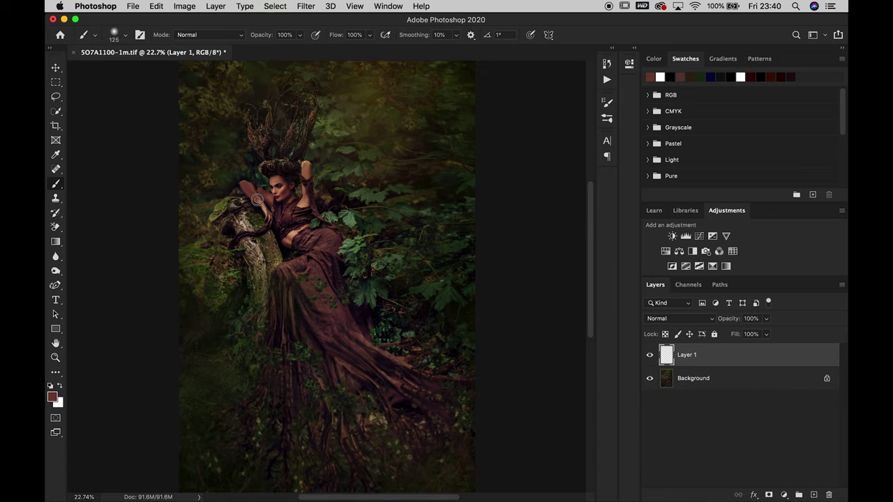
Adjust Layer 1's opacity and blend mode, duplicate it, and group the layers into Group 1
{"action": "left_click", "coordinate": [766, 319]}
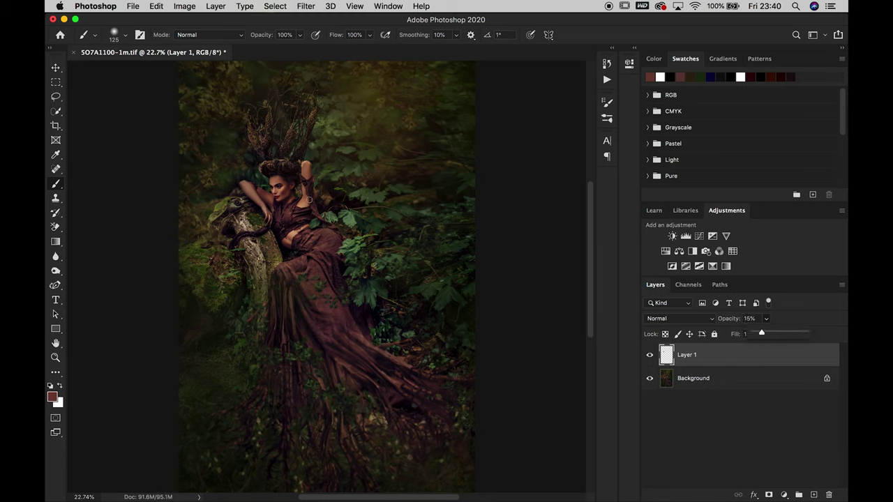
{"action": "left_click", "coordinate": [680, 318]}
{"action": "key", "text": "Escape"}
{"action": "key", "text": "ctrl+j"}
{"action": "key", "text": "ctrl+g"}
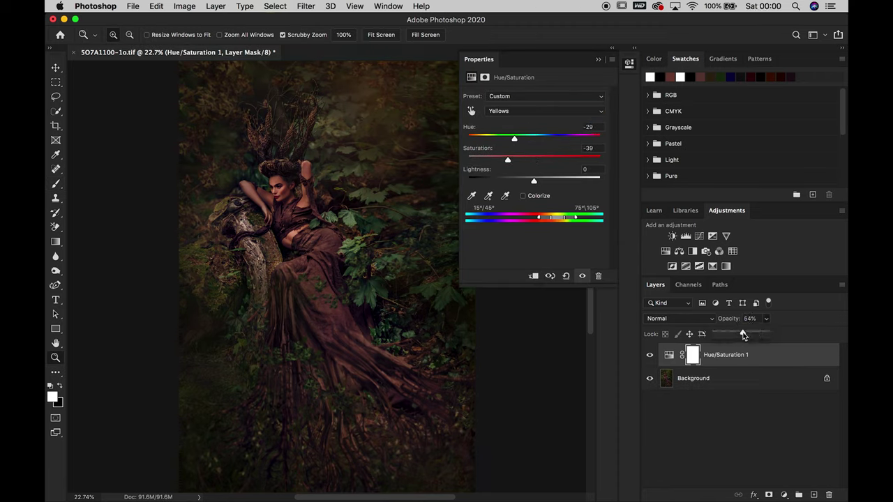
Invert the Hue/Saturation mask, paint the yellow shift onto the foliage, and lower it to about 47%
{"action": "key", "text": "ctrl+i"}
{"action": "key", "text": "b"}
{"action": "left_click_drag", "start_coordinate": [398, 152], "coordinate": [458, 259]}
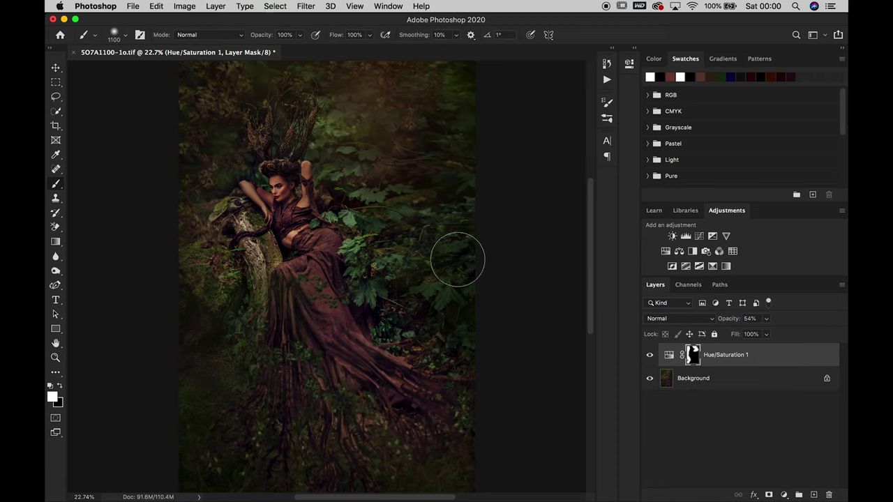
{"action": "left_click_drag", "start_coordinate": [507, 160], "coordinate": [529, 160]}
{"action": "left_click", "coordinate": [598, 59]}
{"action": "left_click", "coordinate": [766, 318]}
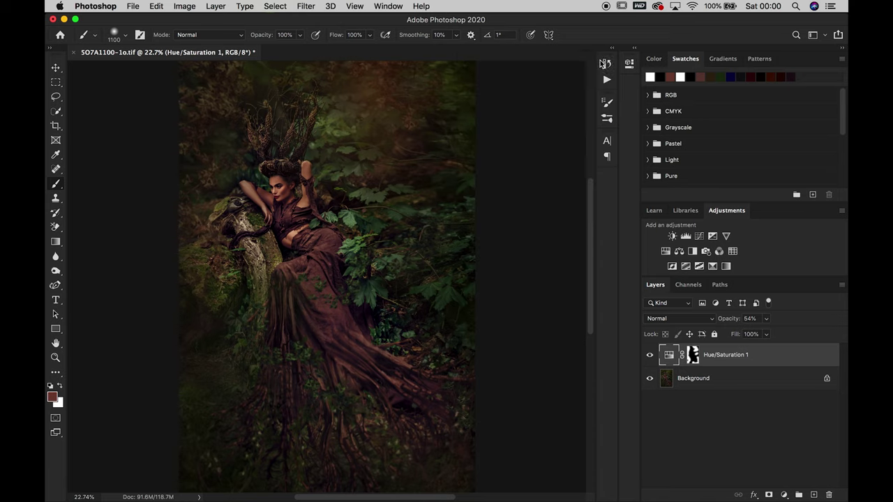
{"action": "mouse_move", "coordinate": [768, 333]}
{"action": "left_mouse_down"}
{"action": "mouse_move", "coordinate": [766, 319]}
{"action": "mouse_move", "coordinate": [767, 335]}
{"action": "left_mouse_up"}
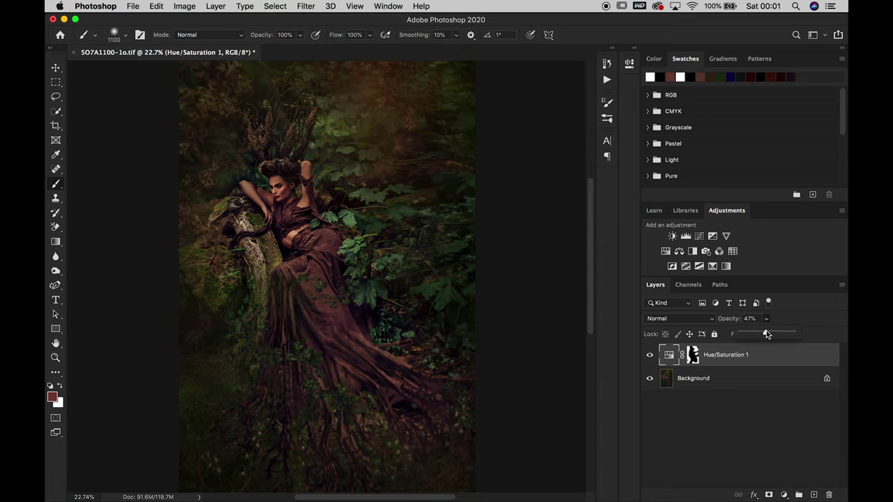
Add a Color Balance layer with midtones -2, -1, +3 at 32% opacity
{"action": "left_click", "coordinate": [679, 252]}
{"action": "left_click_drag", "start_coordinate": [518, 123], "coordinate": [520, 125]}
{"action": "left_click_drag", "start_coordinate": [767, 319], "coordinate": [767, 320]}
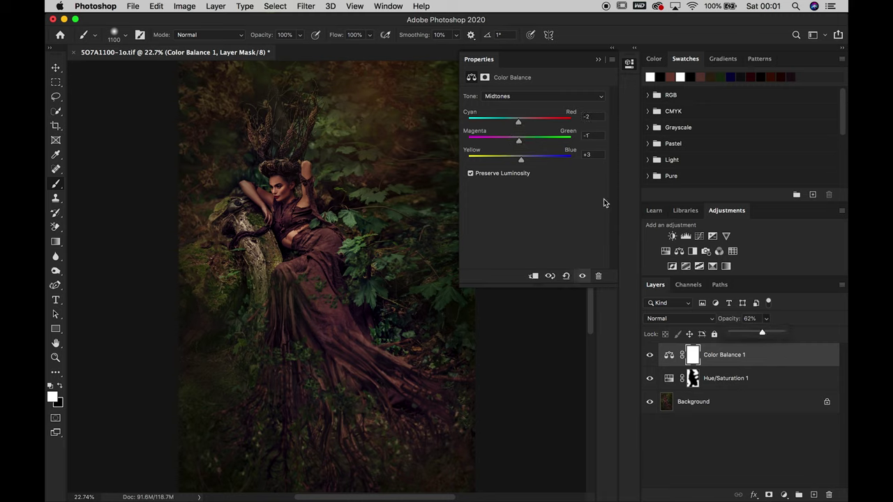
{"action": "left_click_drag", "start_coordinate": [767, 319], "coordinate": [732, 333]}
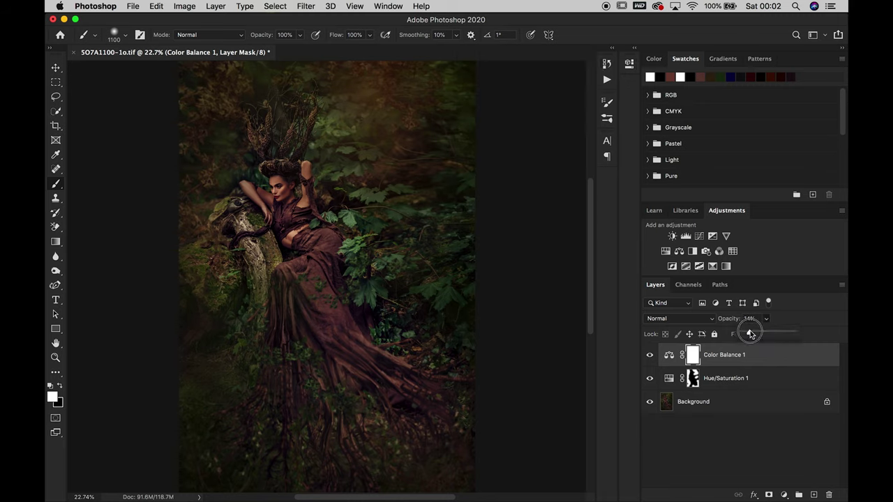
Mask the Color Balance off part of the scene, compare with and without it, and select Hue/Saturation 1
{"action": "key", "text": "x"}
{"action": "left_click_drag", "start_coordinate": [279, 202], "coordinate": [328, 293]}
{"action": "left_click", "coordinate": [651, 355]}
{"action": "left_click", "coordinate": [759, 379]}
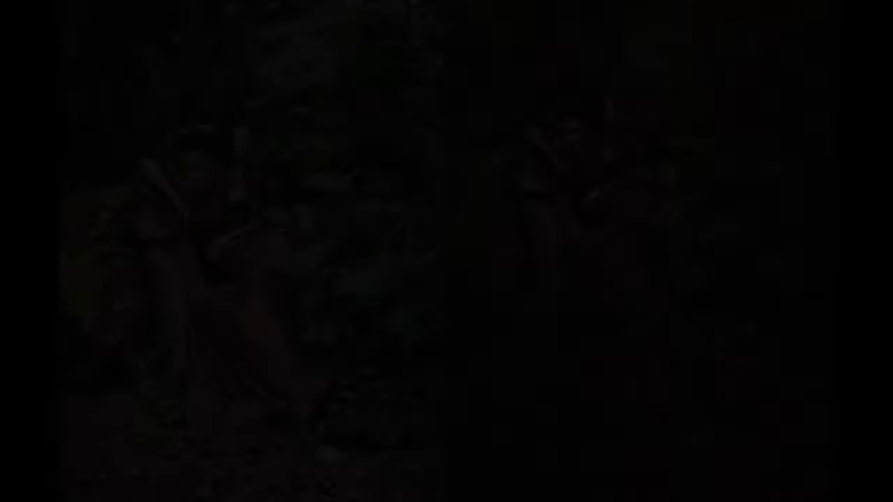